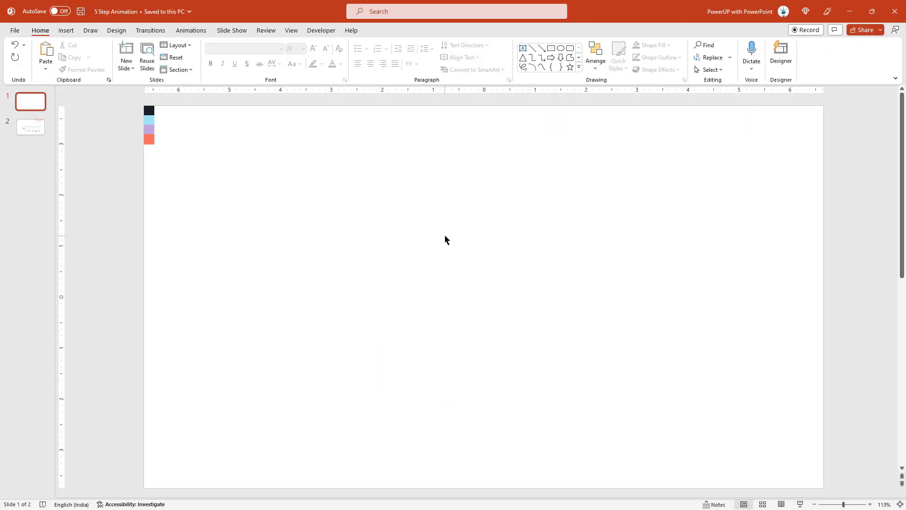
Show the guides and fill the slide background with dark navy sampled from the swatch.
left_click(291, 30)
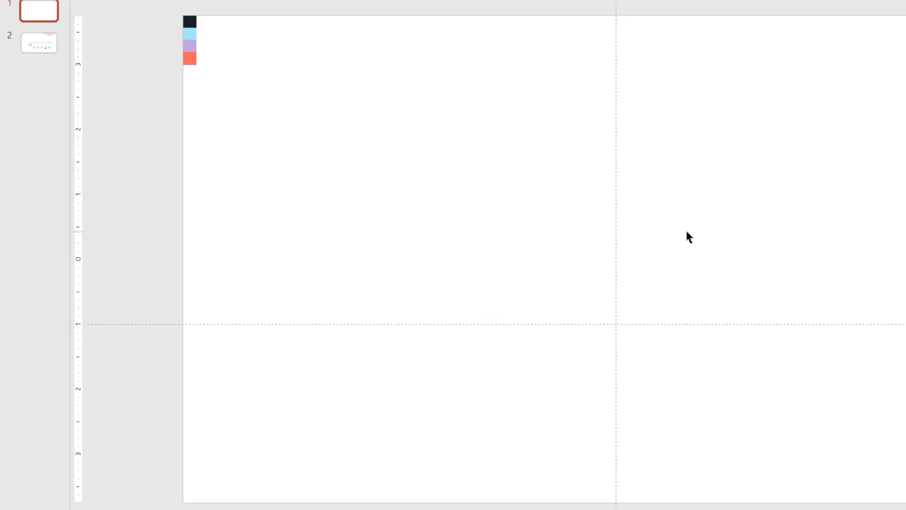
right_click(642, 120)
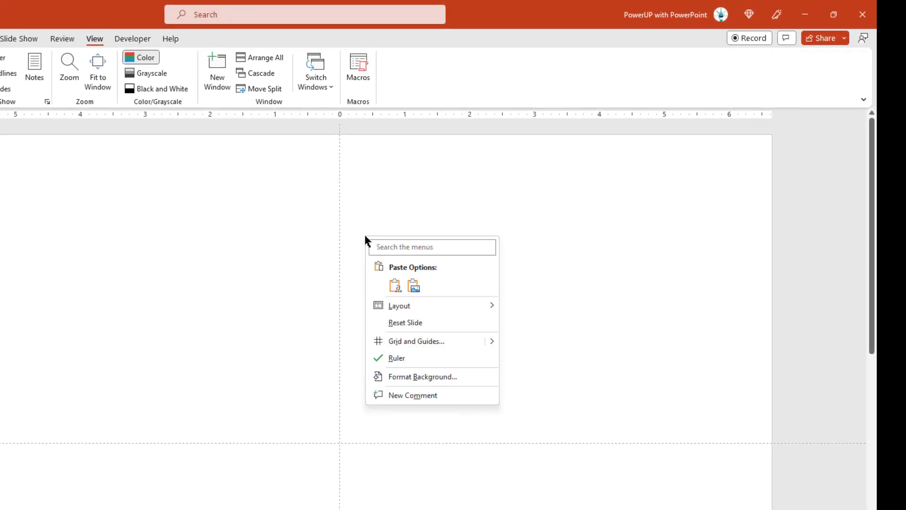
left_click(418, 377)
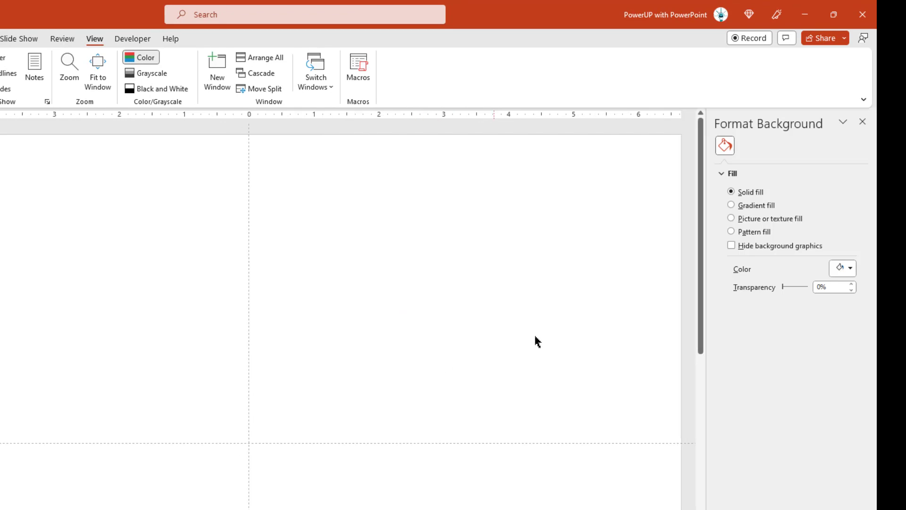
left_click(841, 268)
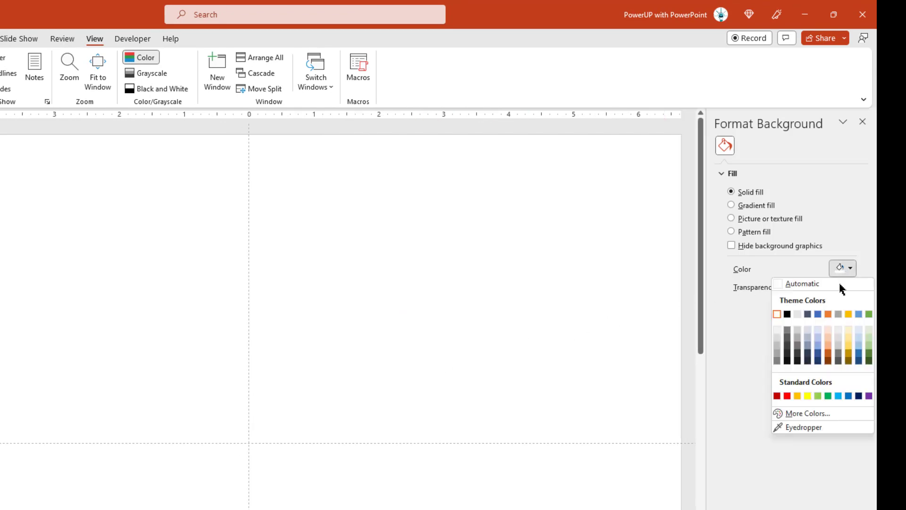
left_click(795, 427)
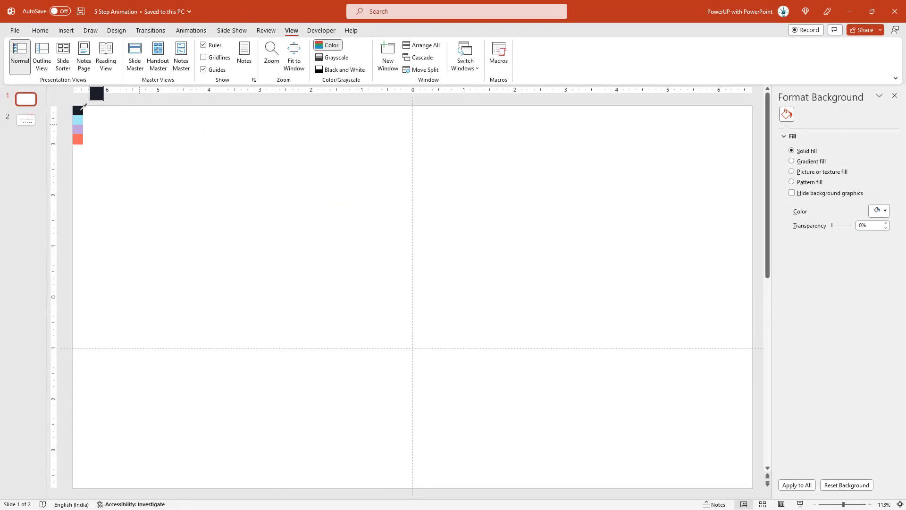
left_click(83, 107)
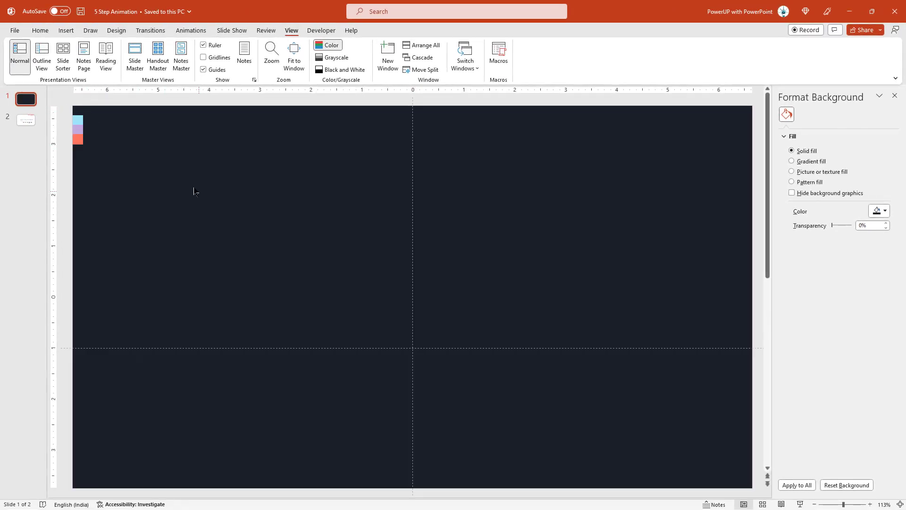
Draw a large oval circle out from the slide centre.
left_click(66, 31)
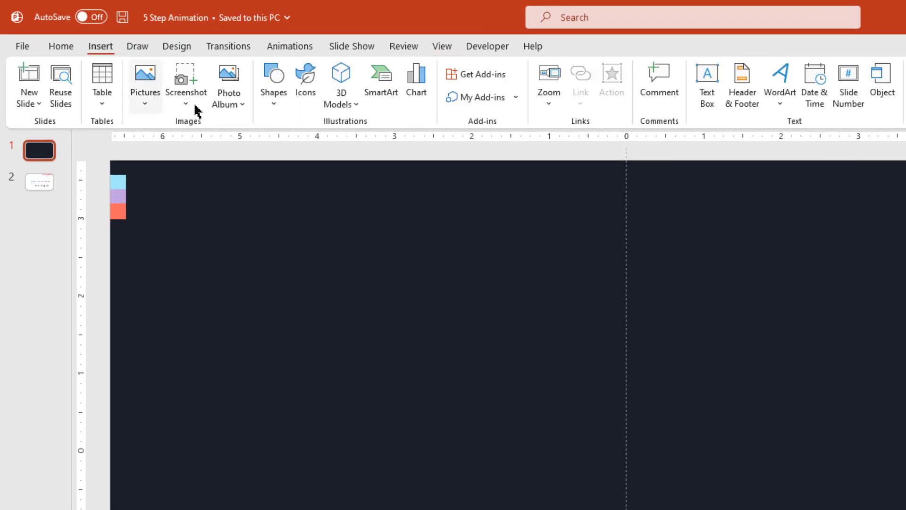
left_click(277, 107)
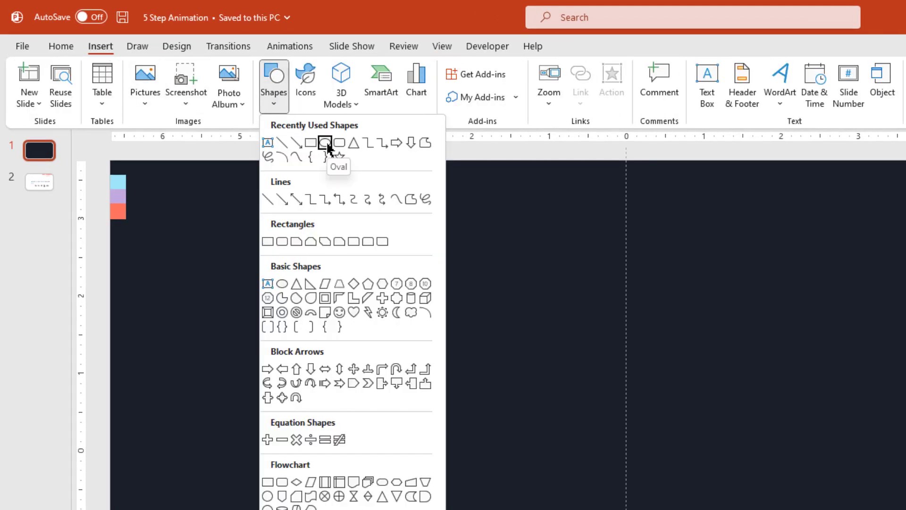
left_click(326, 144)
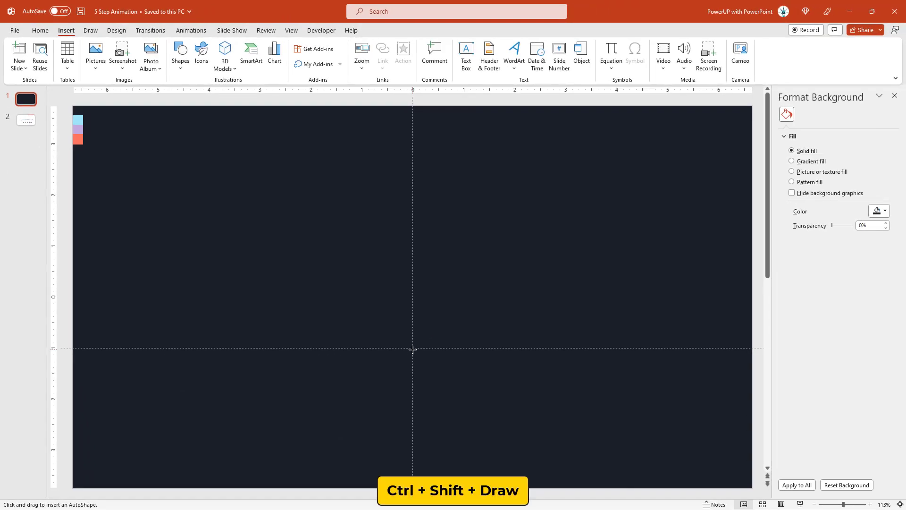
mouse_move(448, 357)
left_mouse_down()
mouse_move(547, 379)
mouse_move(536, 379)
left_mouse_up()
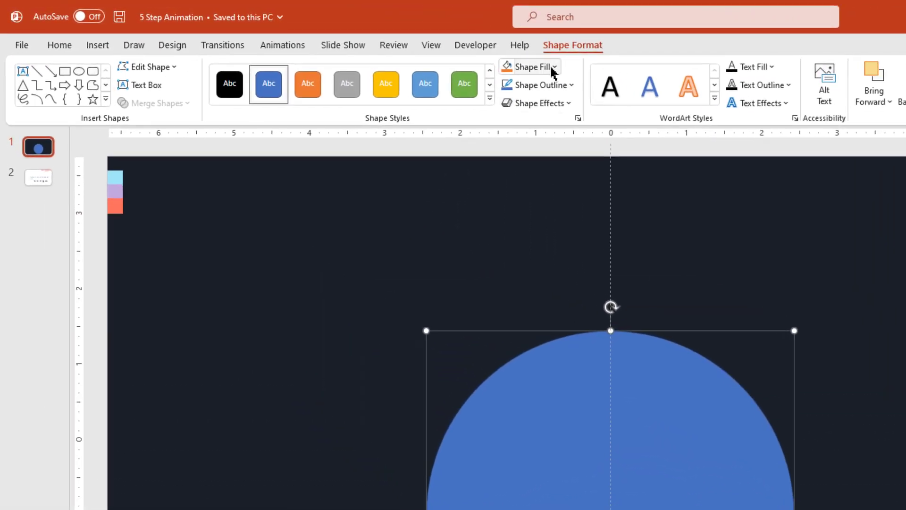
Give the circle no fill and an 8 pt light-blue outline sampled from the swatch.
left_click(372, 45)
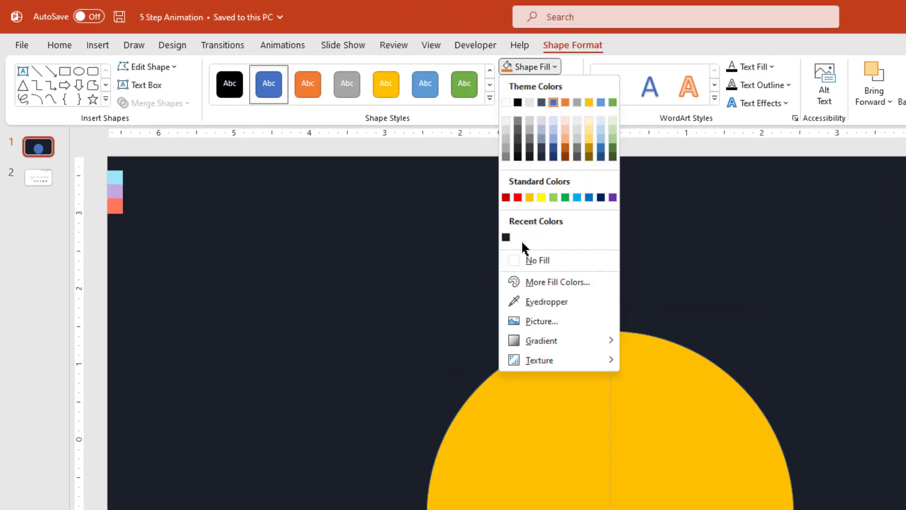
left_click(524, 260)
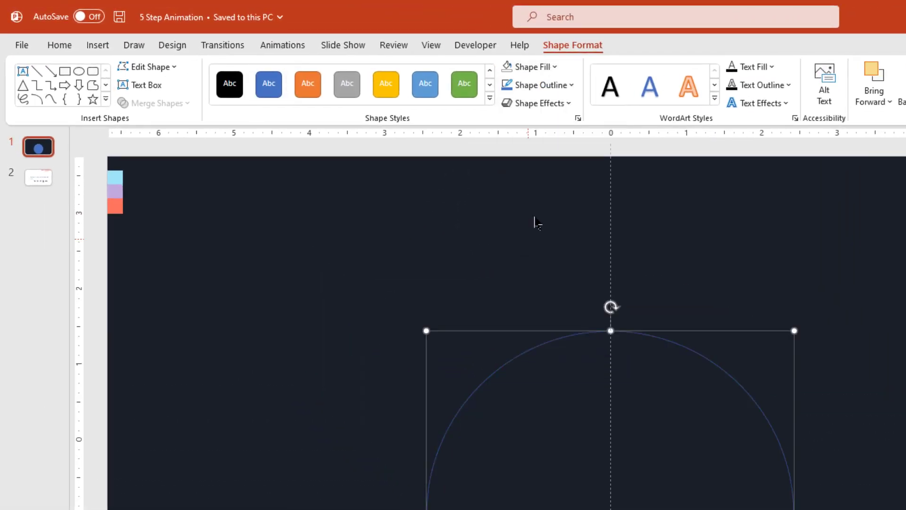
left_click(560, 87)
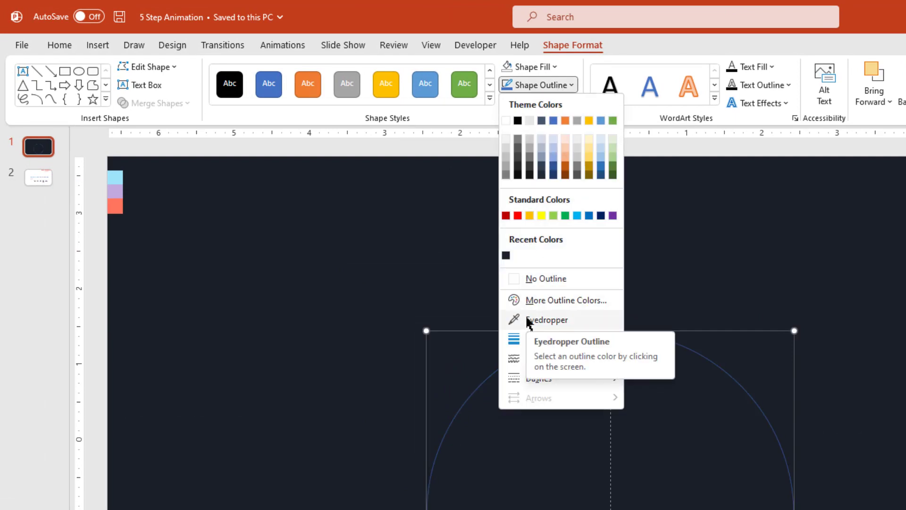
left_click(543, 319)
left_click(116, 178)
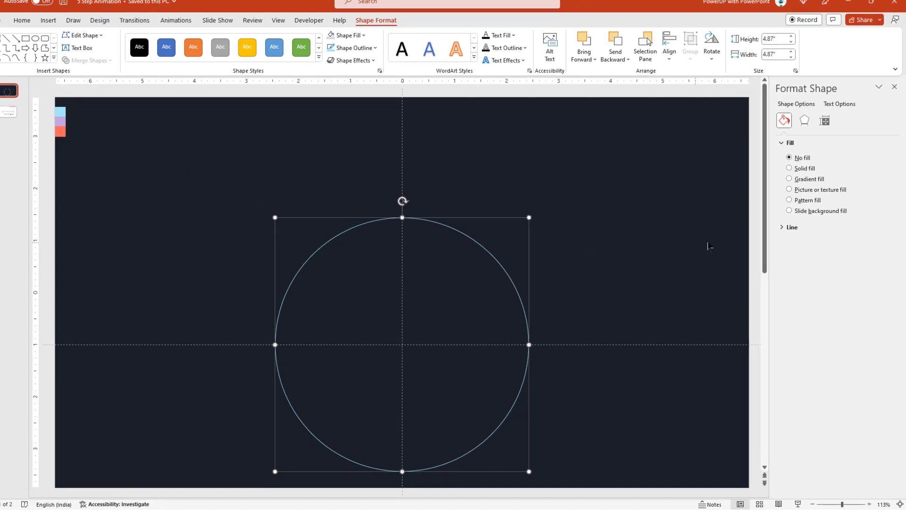
left_click(784, 233)
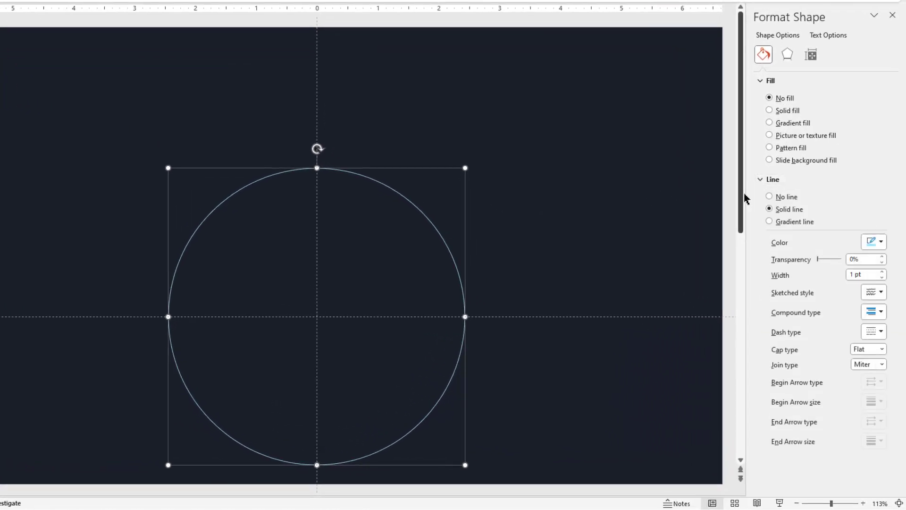
left_click(882, 271)
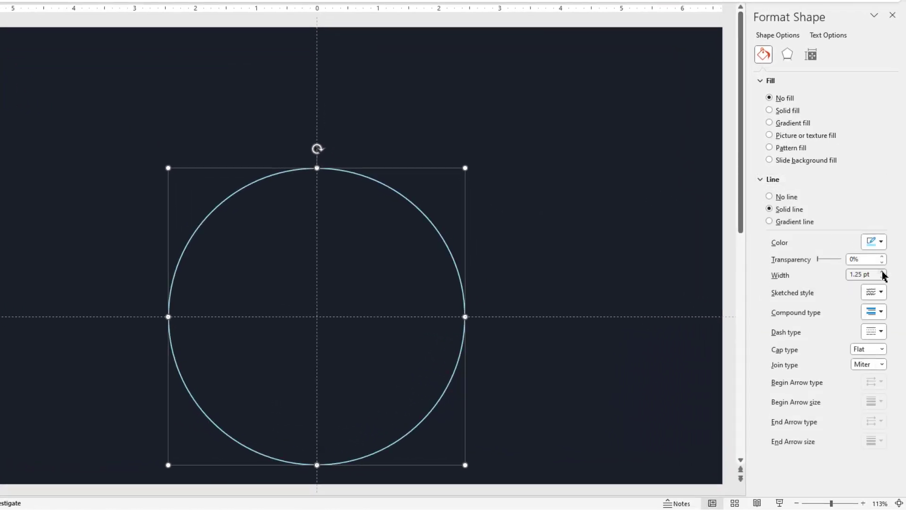
left_click(882, 272)
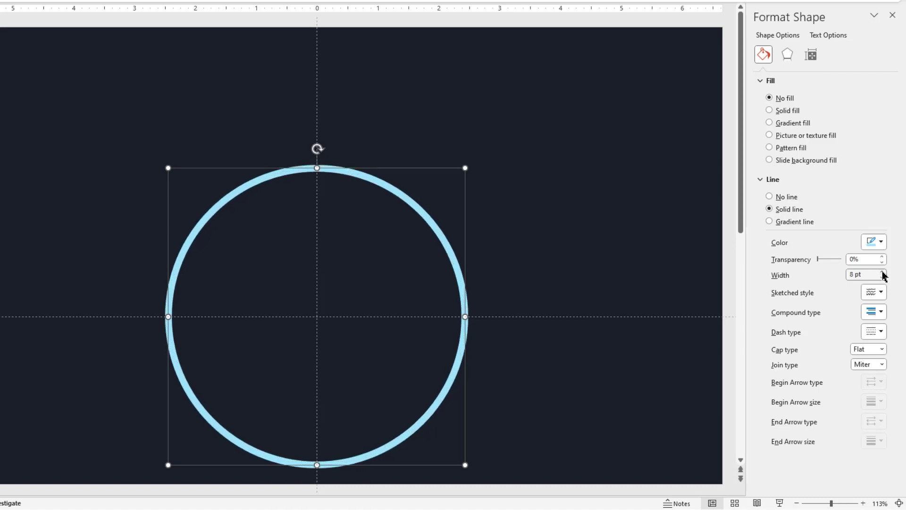
left_click(121, 237)
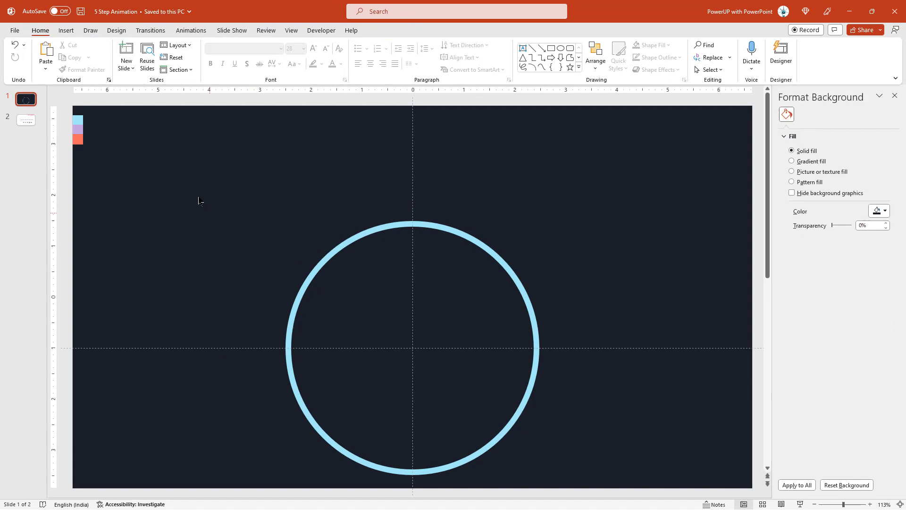
Draw an arc over the circle with a 4.5 pt lavender outline sampled from the swatch.
left_click(67, 30)
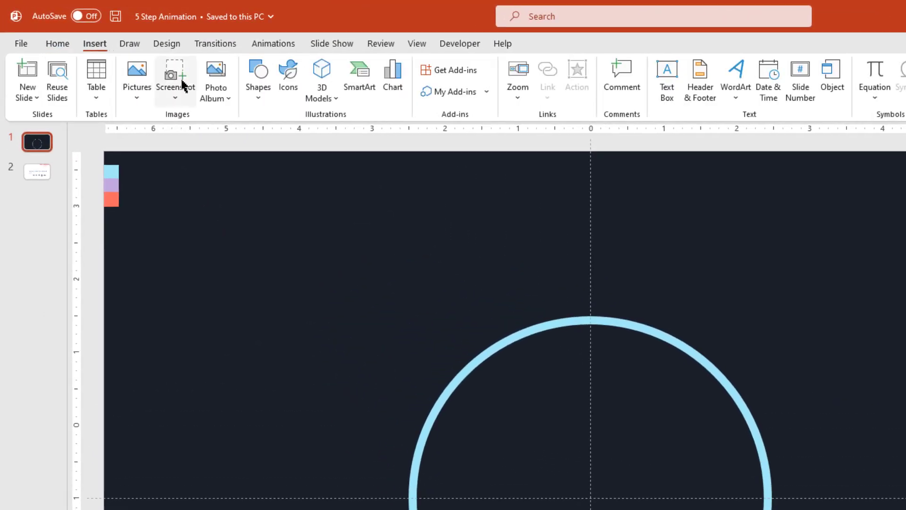
left_click(258, 100)
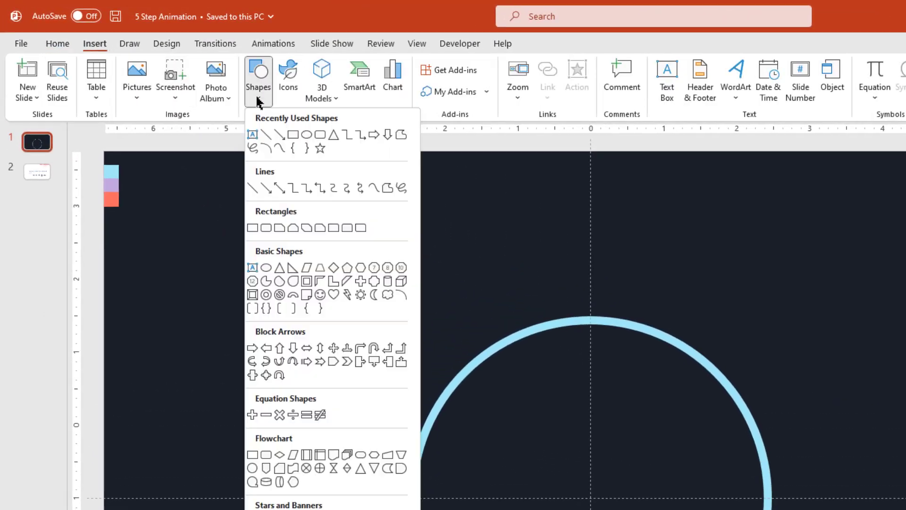
left_click(400, 295)
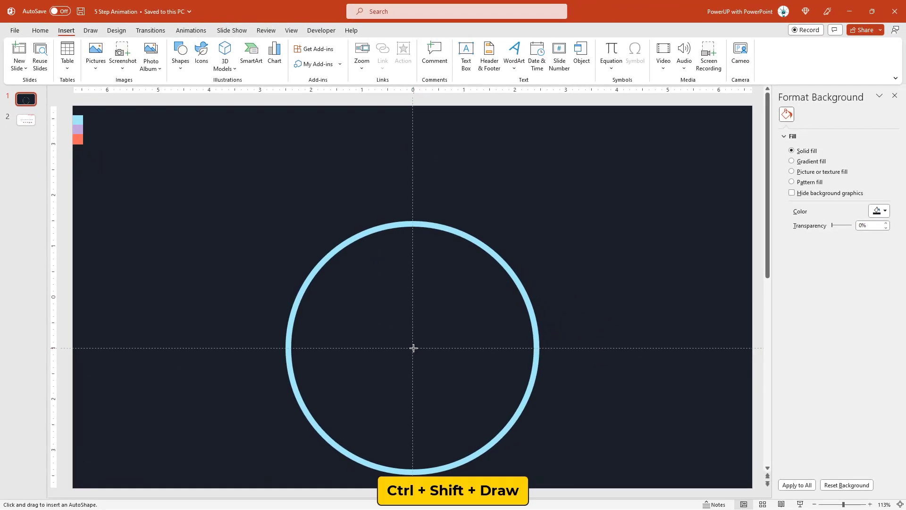
left_click_drag(473, 365, 549, 378)
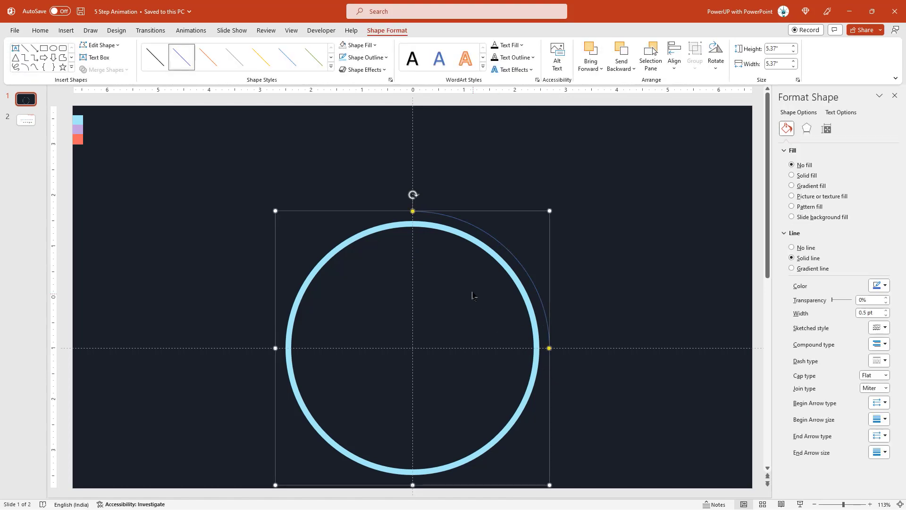
left_click(366, 57)
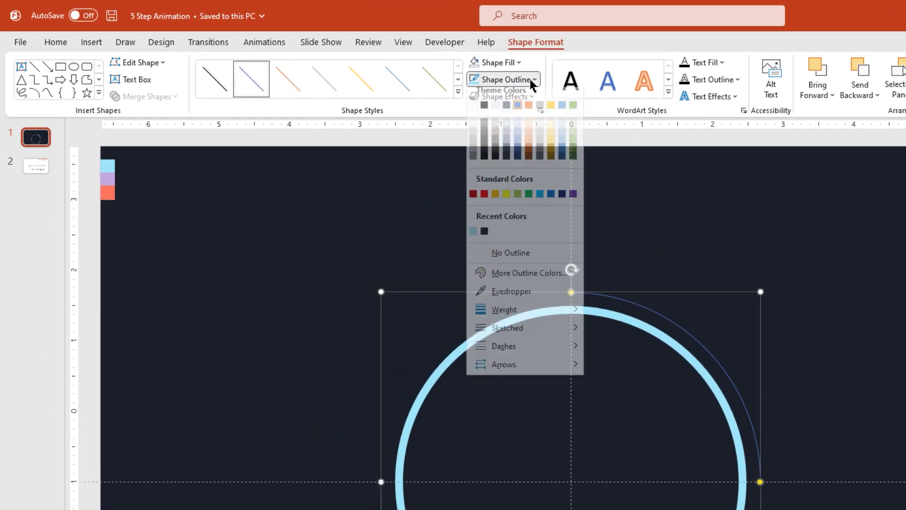
left_click(479, 298)
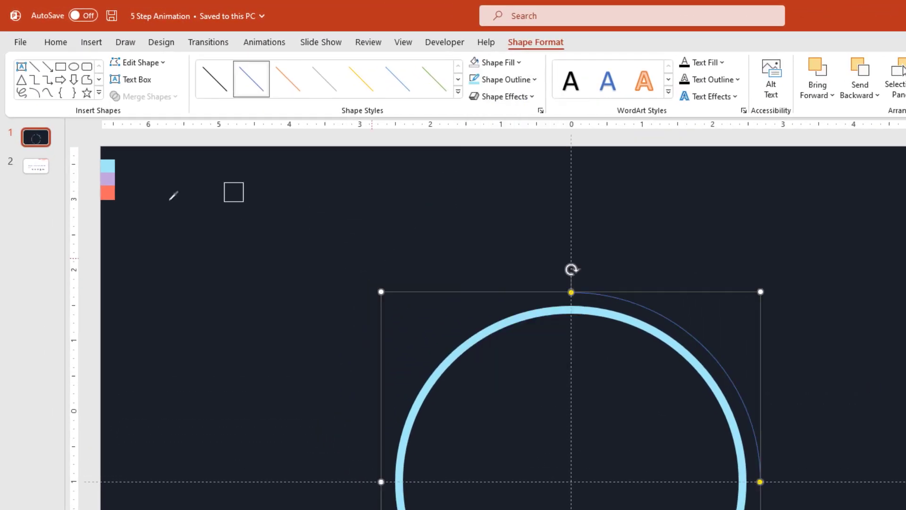
left_click(112, 179)
left_click(503, 80)
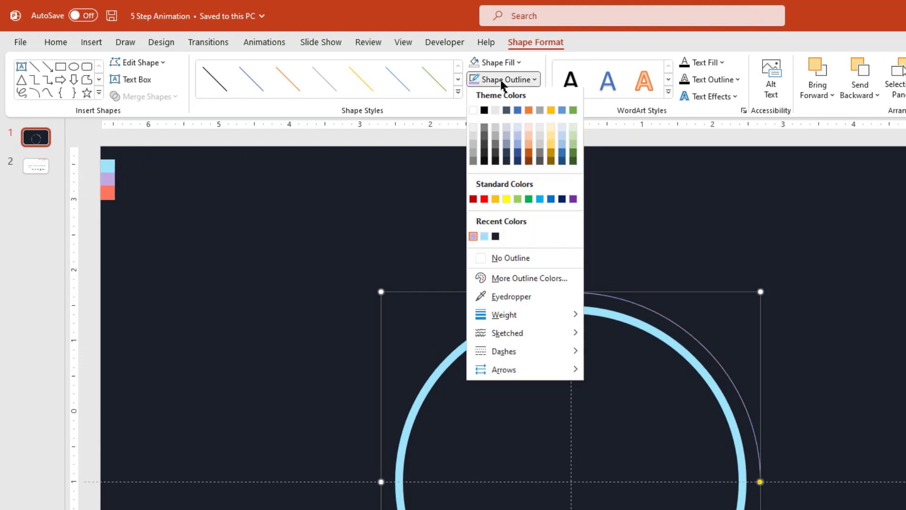
mouse_move(529, 320)
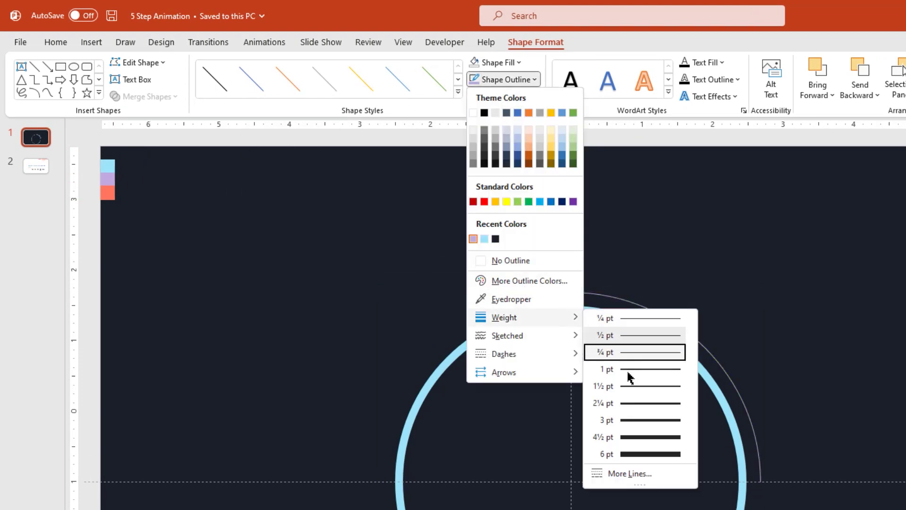
left_click(630, 437)
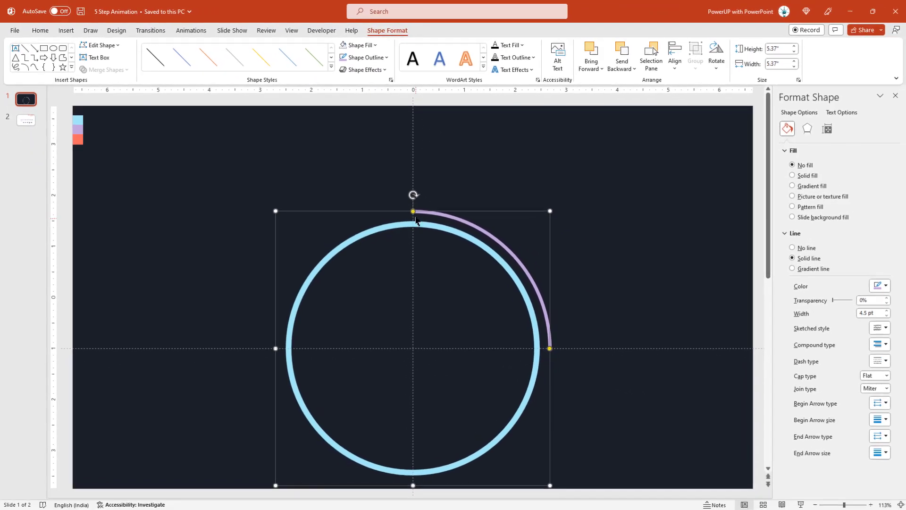
Extend the arc down both sides so it opens at the bottom, with round end caps.
left_click_drag(412, 211, 287, 343)
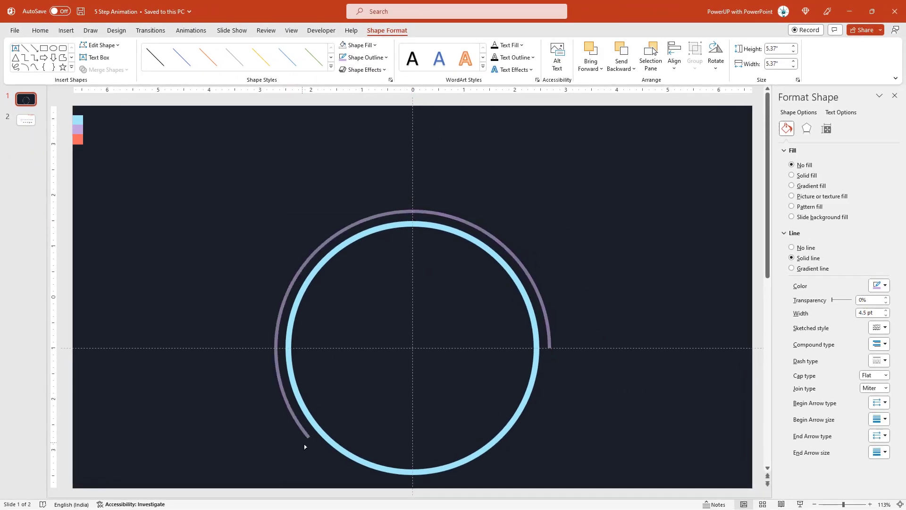
left_click_drag(308, 449, 311, 450)
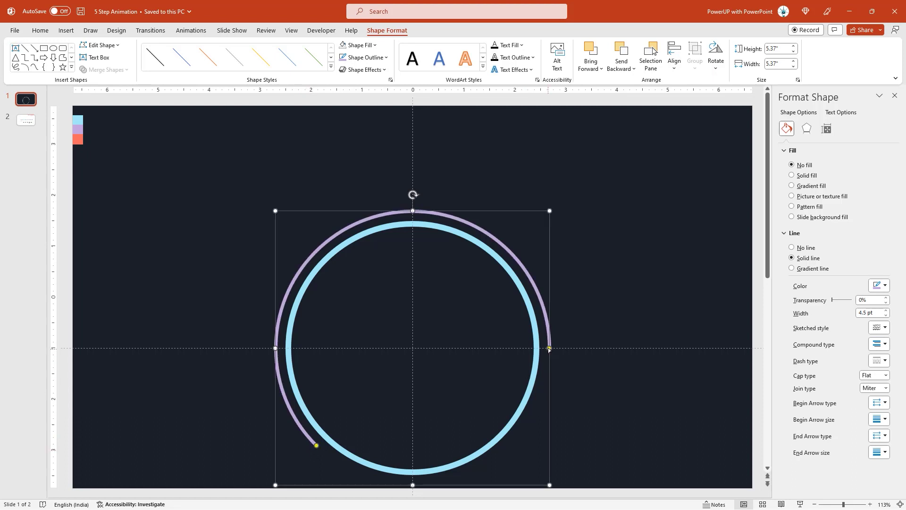
left_click_drag(549, 349, 511, 449)
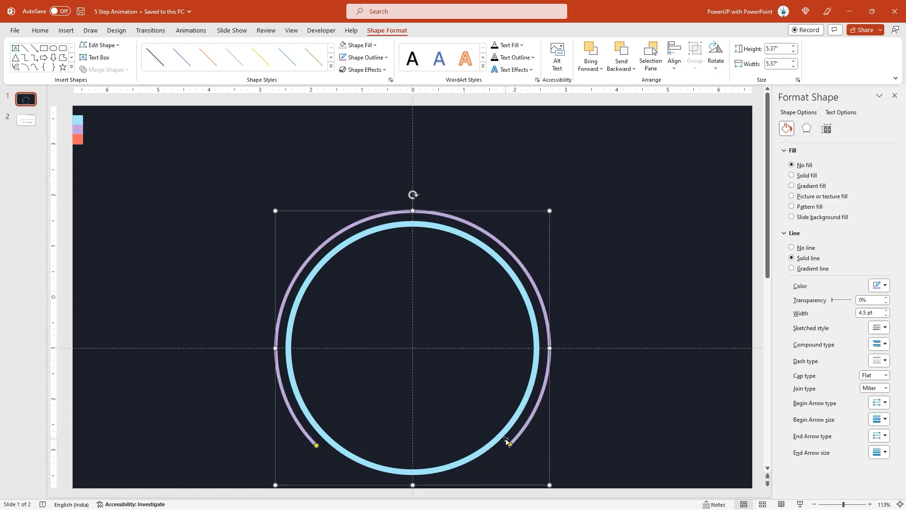
left_click_drag(546, 485, 543, 454)
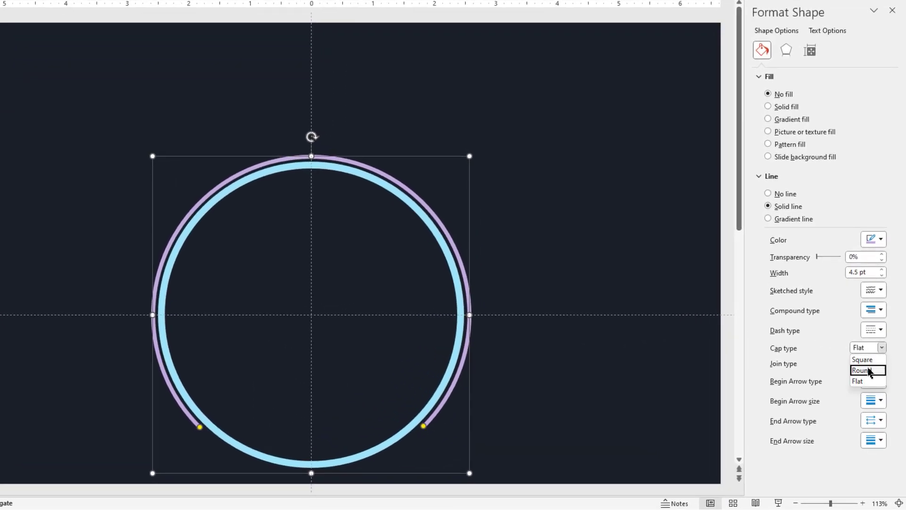
left_click(868, 367)
left_click(534, 296)
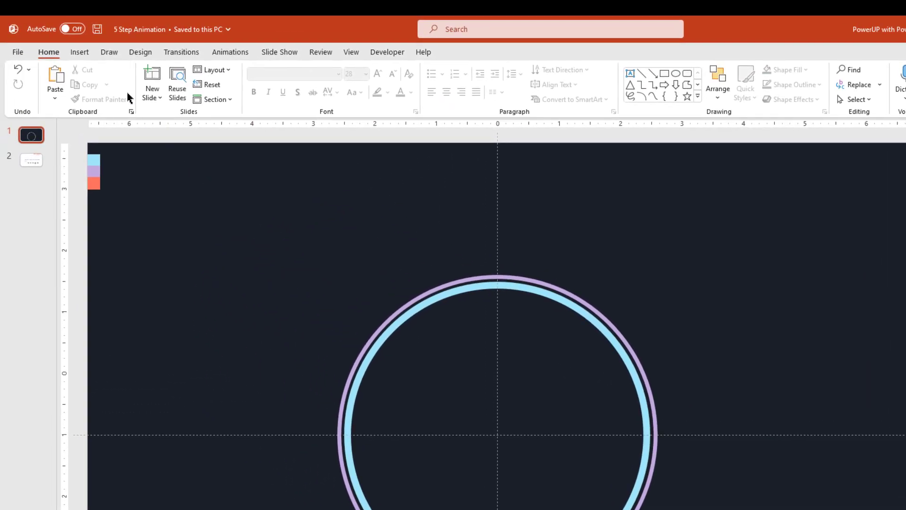
Draw an enlarged blue circle positioned over the bottom of the gauge.
left_click(81, 54)
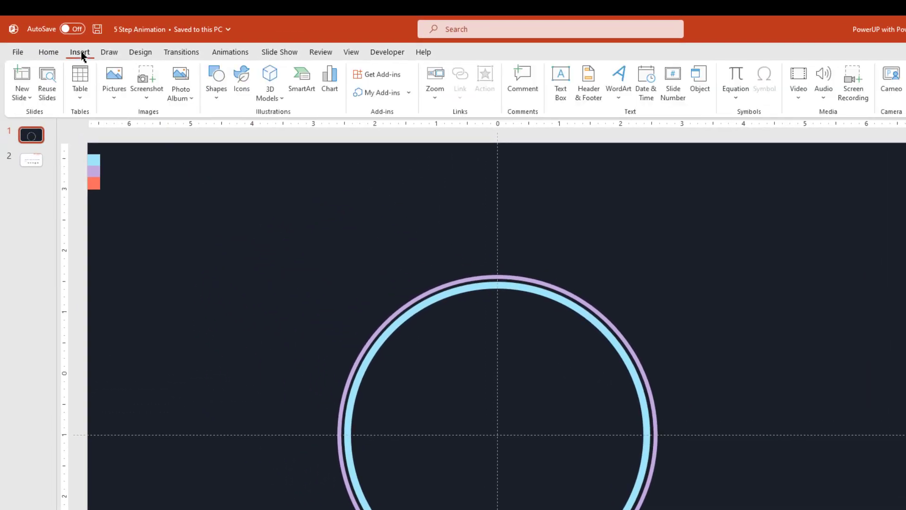
left_click(216, 94)
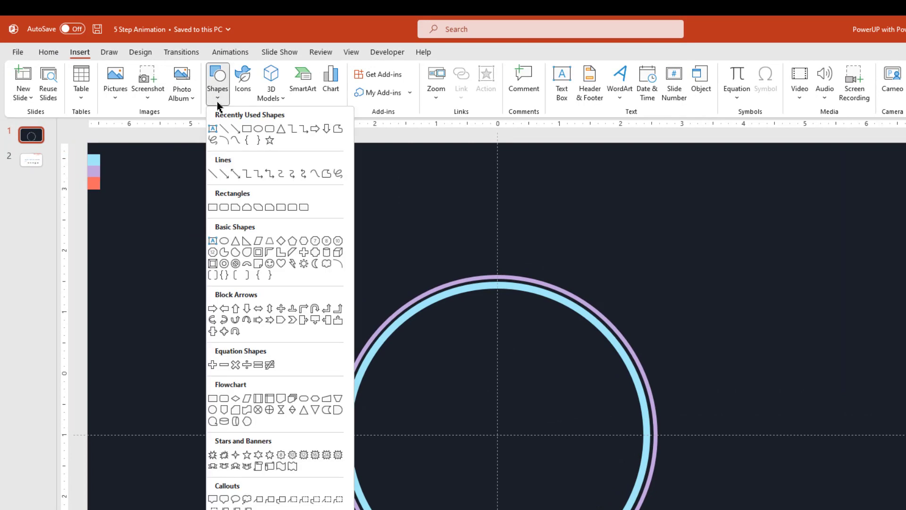
left_click(258, 129)
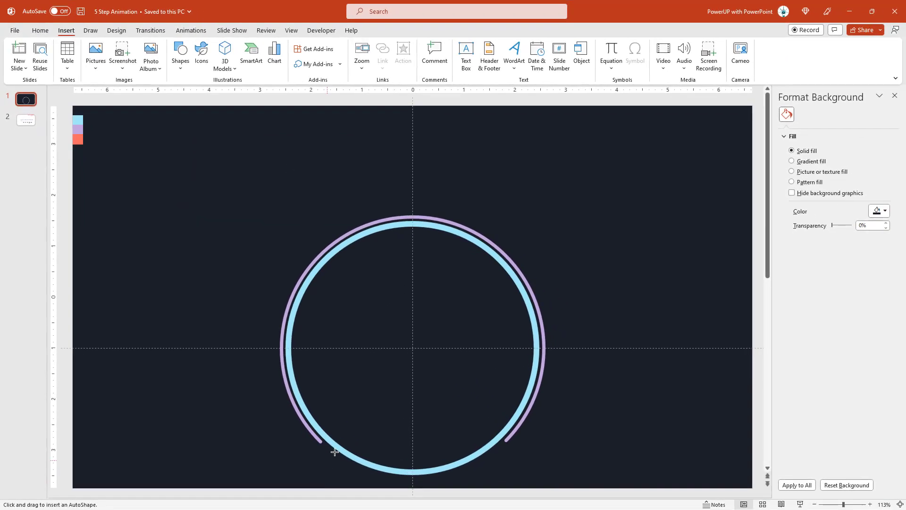
scroll(335, 452, "down", 1)
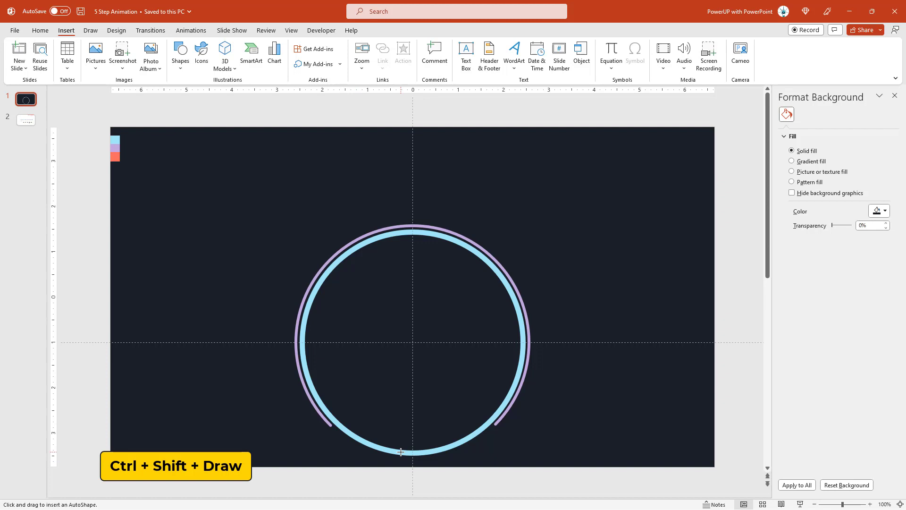
left_click_drag(412, 454, 484, 480)
left_click_drag(420, 417, 408, 432)
left_click_drag(482, 386, 502, 361)
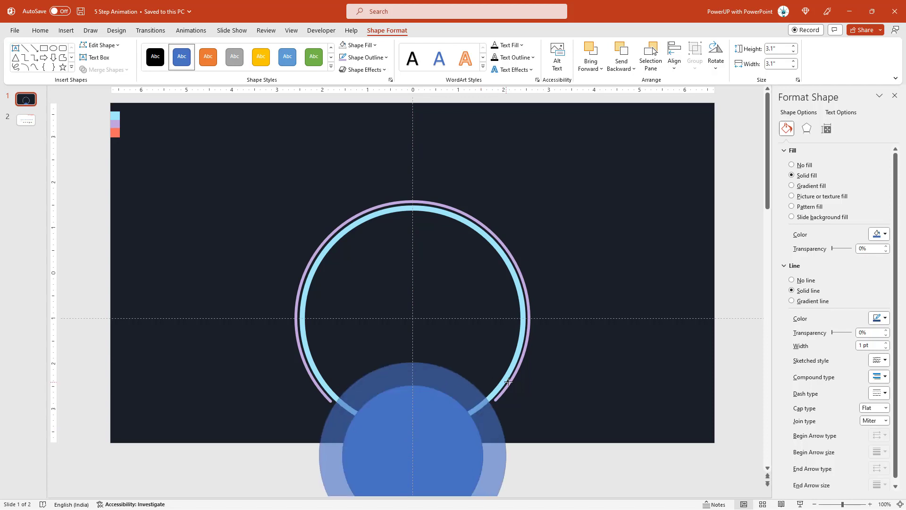
left_click_drag(408, 409, 406, 421)
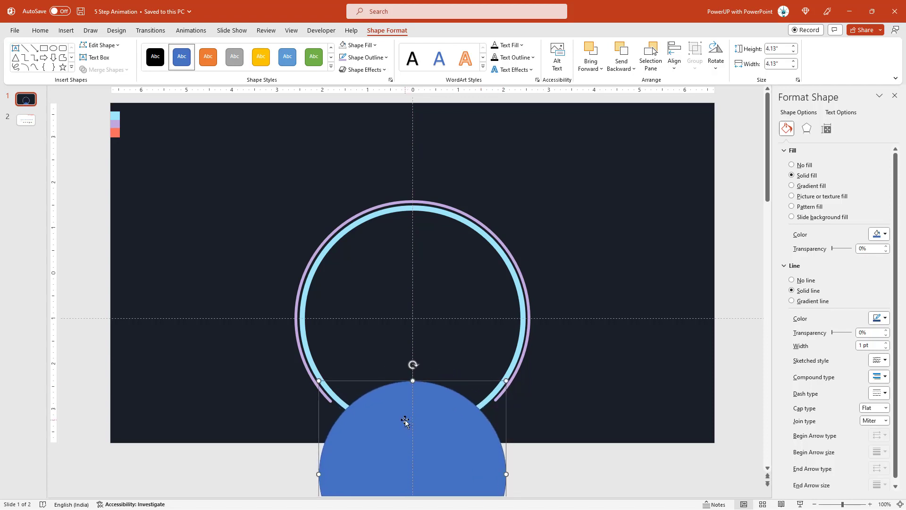
Extend both ends of the lavender arc further down.
left_click(305, 368)
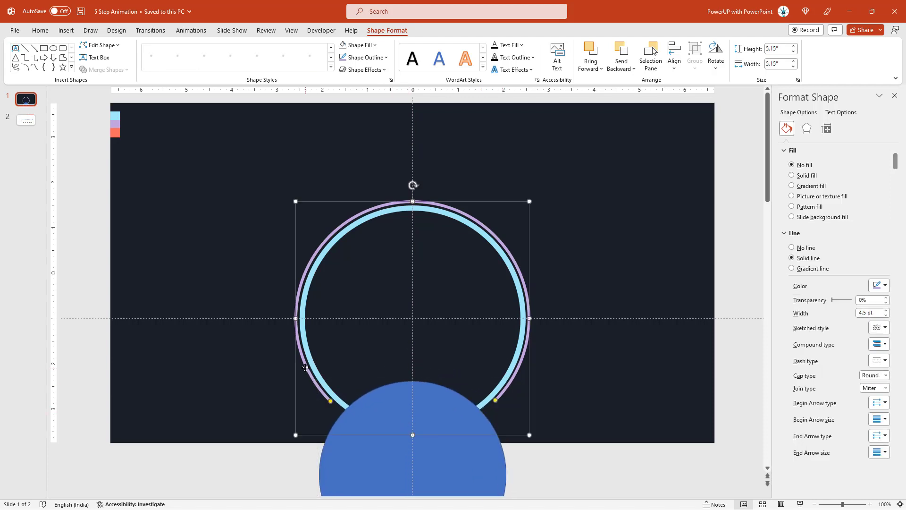
left_click_drag(331, 400, 341, 411)
left_click_drag(494, 400, 483, 414)
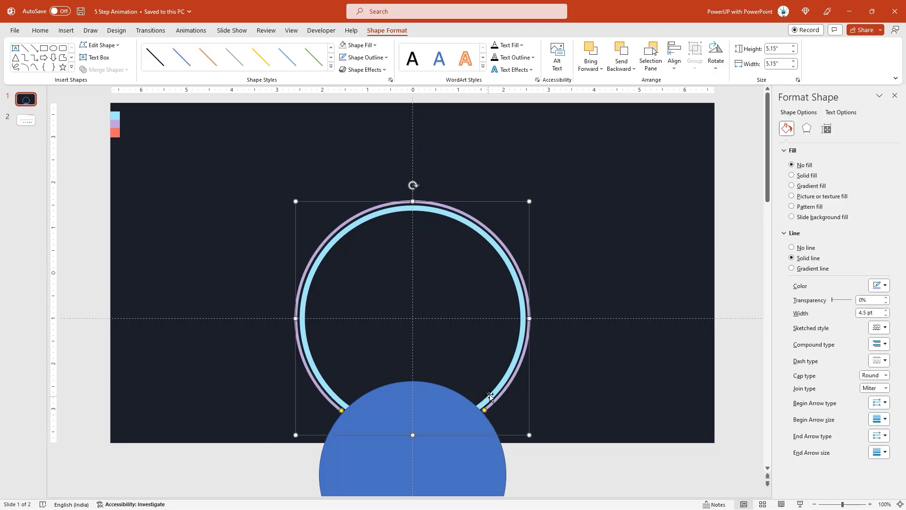
Subtract the blue circle from the light-blue ring to notch its bottom.
left_click(492, 392)
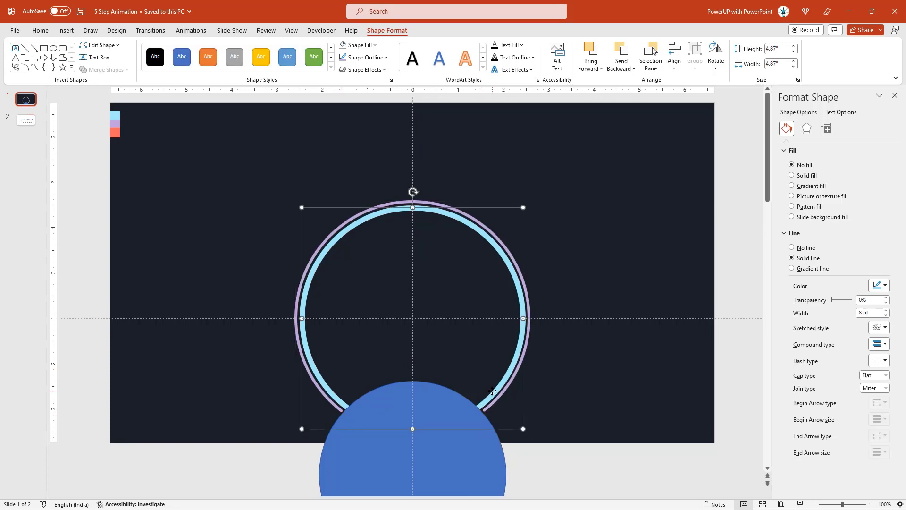
left_click(388, 400, "shift")
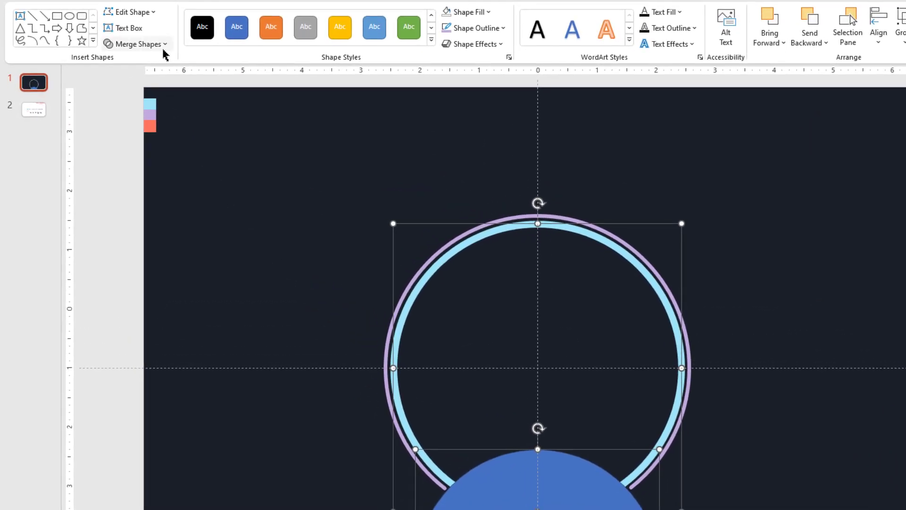
left_click(125, 72)
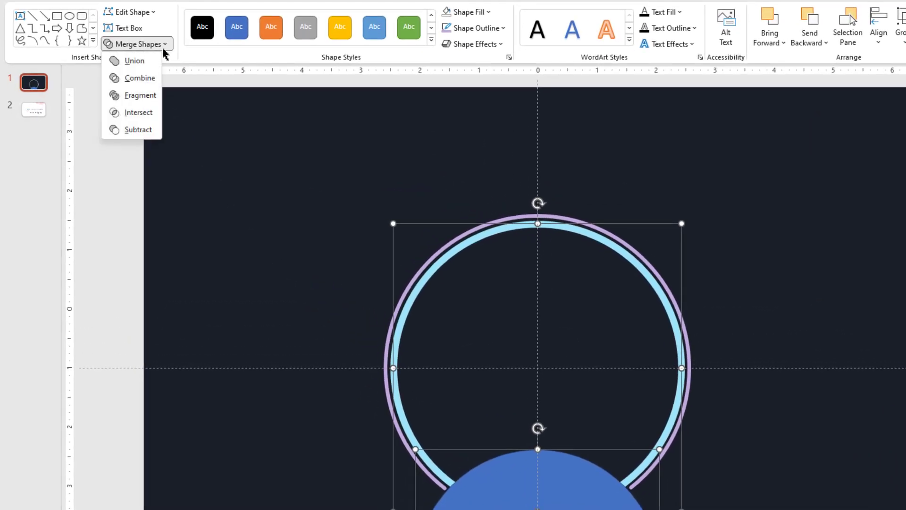
left_click(137, 129)
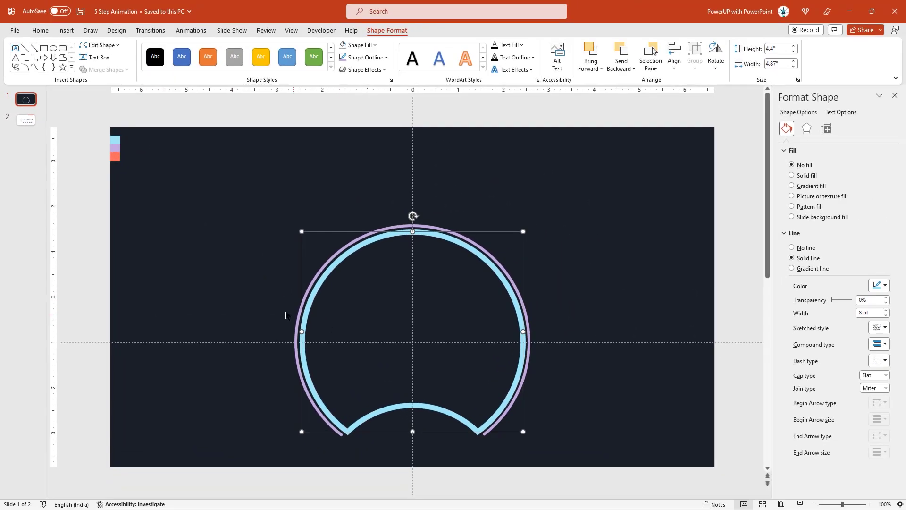
left_click(261, 306)
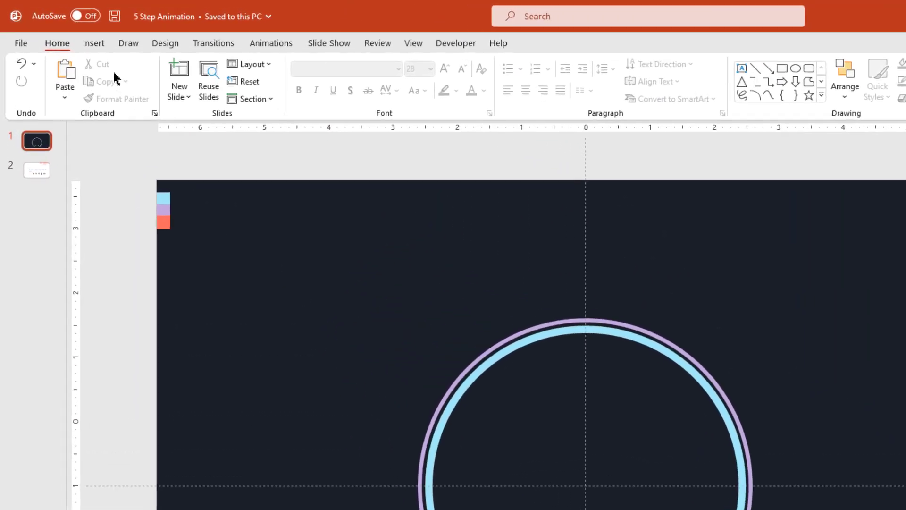
Draw a 32-point star from the gauge centre and make its points thin spikes.
left_click(94, 44)
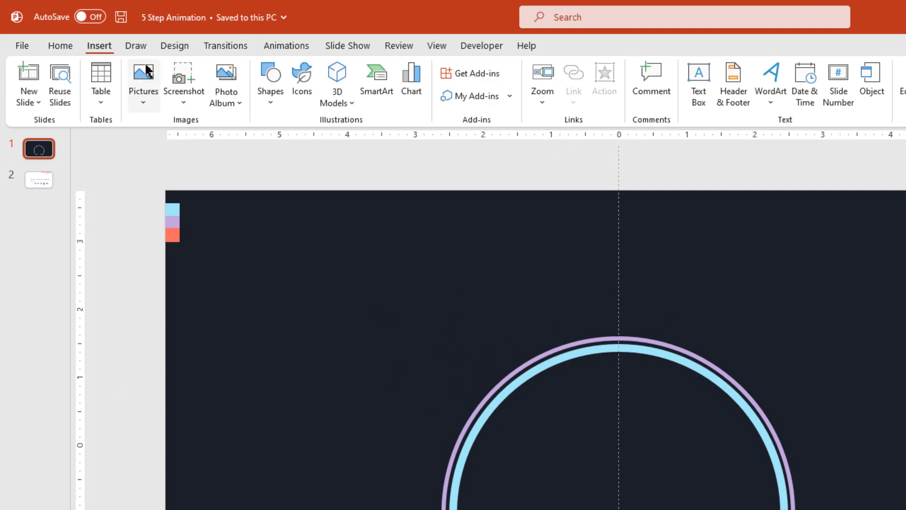
left_click(271, 90)
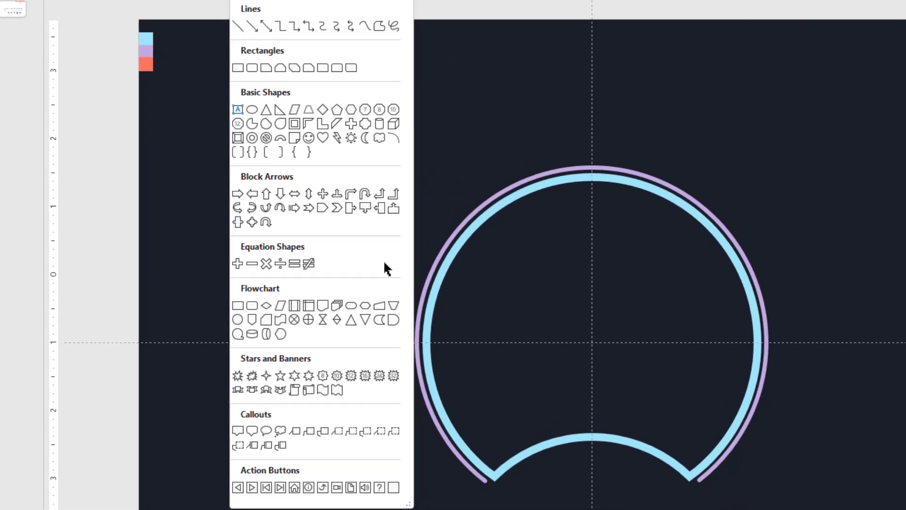
left_click(394, 381)
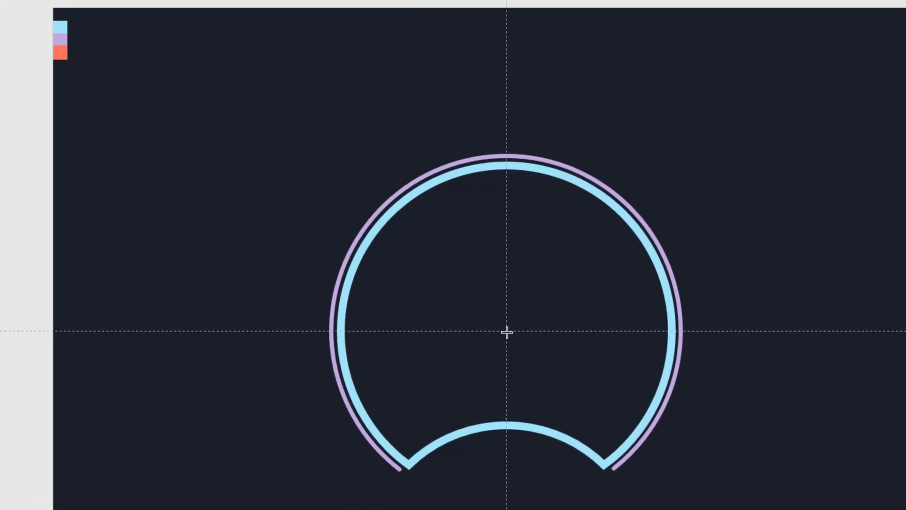
left_click_drag(501, 331, 726, 423)
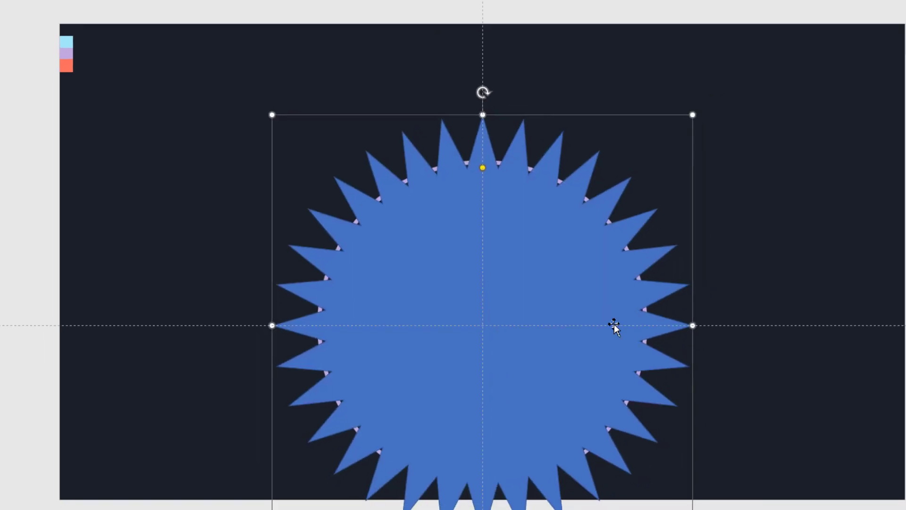
left_click_drag(500, 156, 510, 272)
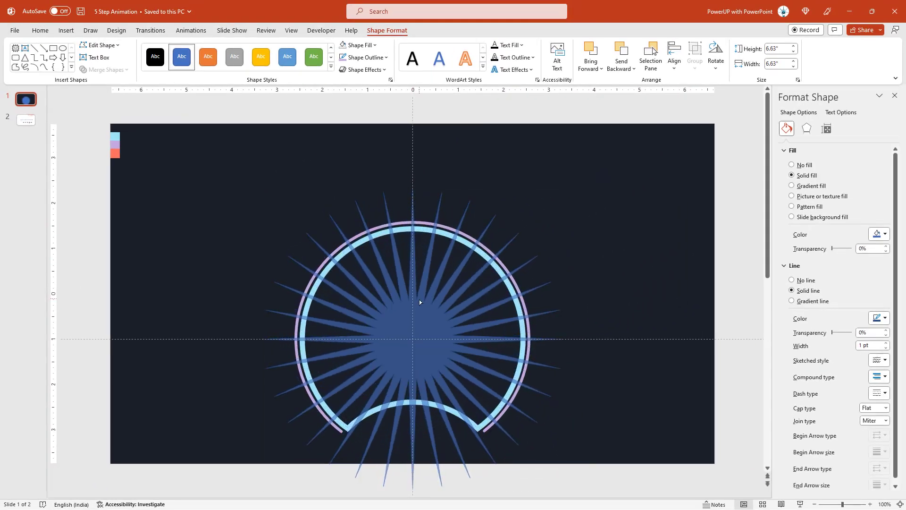
left_click_drag(419, 299, 419, 310)
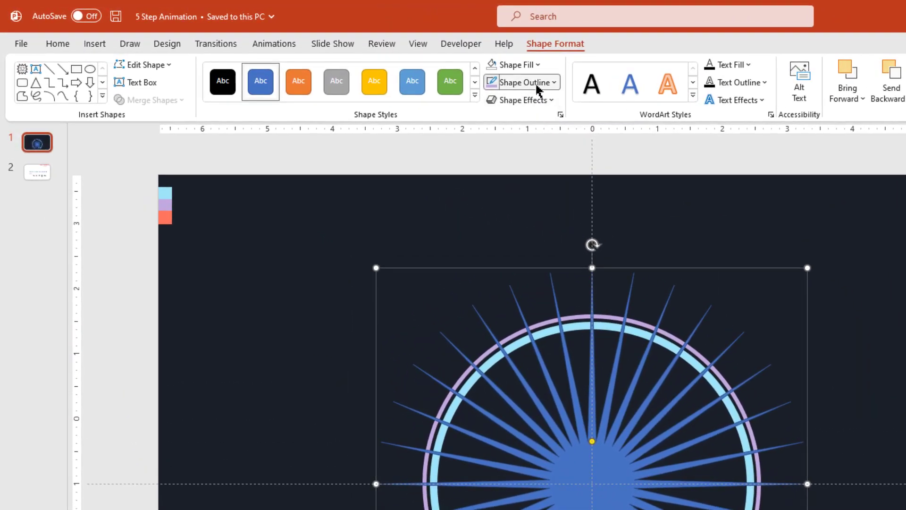
Remove the starburst's outline and fill it lavender.
left_click(435, 67)
left_click(527, 270)
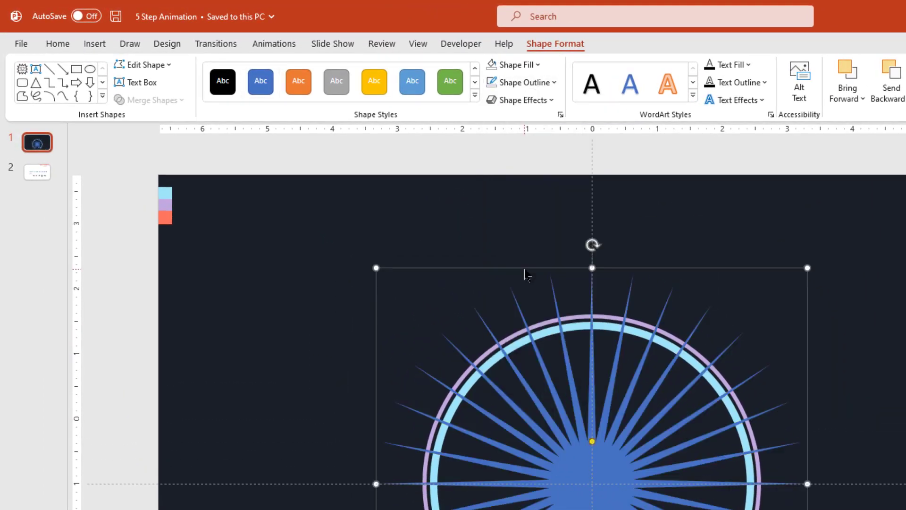
left_click(521, 66)
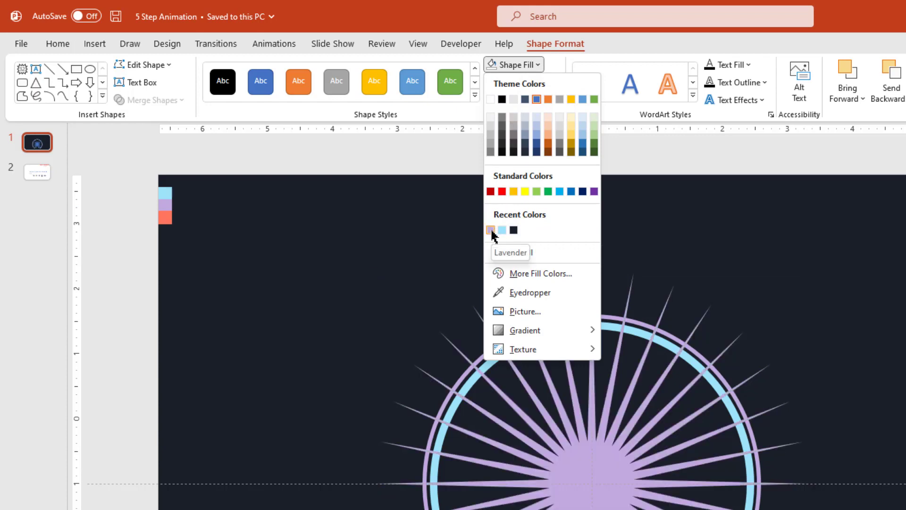
left_click(491, 230)
left_click(344, 254)
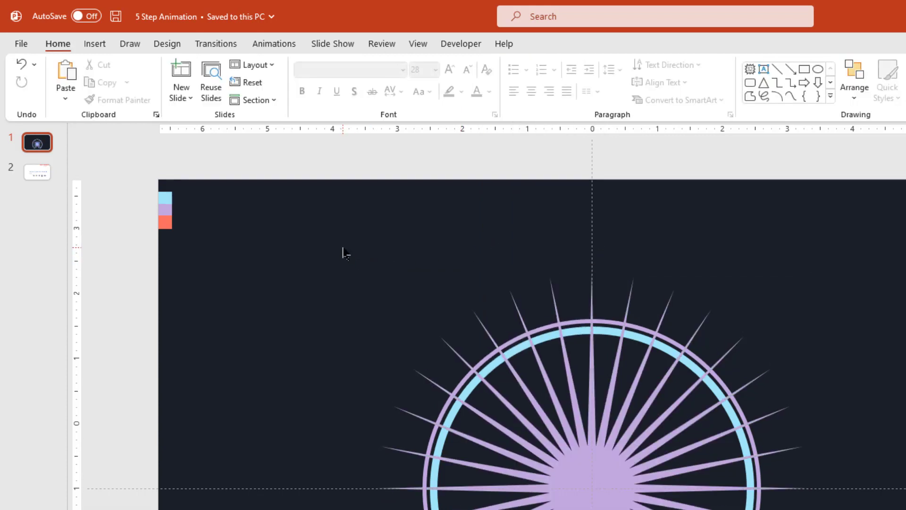
Draw a hollow circle ring out from the slide centre.
left_click(96, 47)
left_click(260, 98)
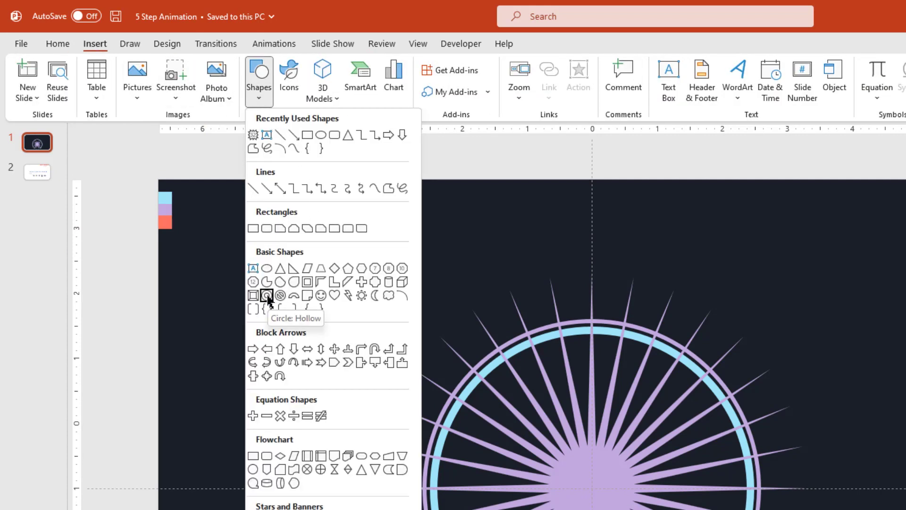
left_click(267, 296)
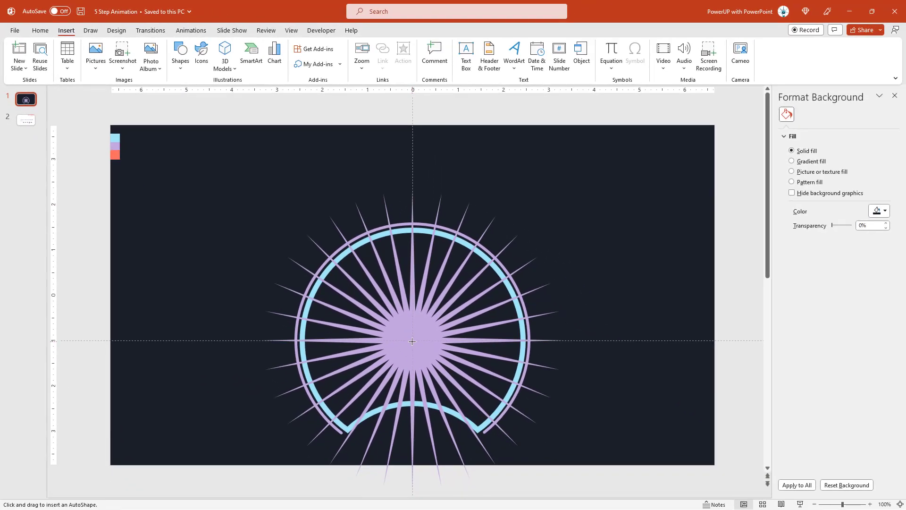
left_click_drag(413, 341, 517, 377)
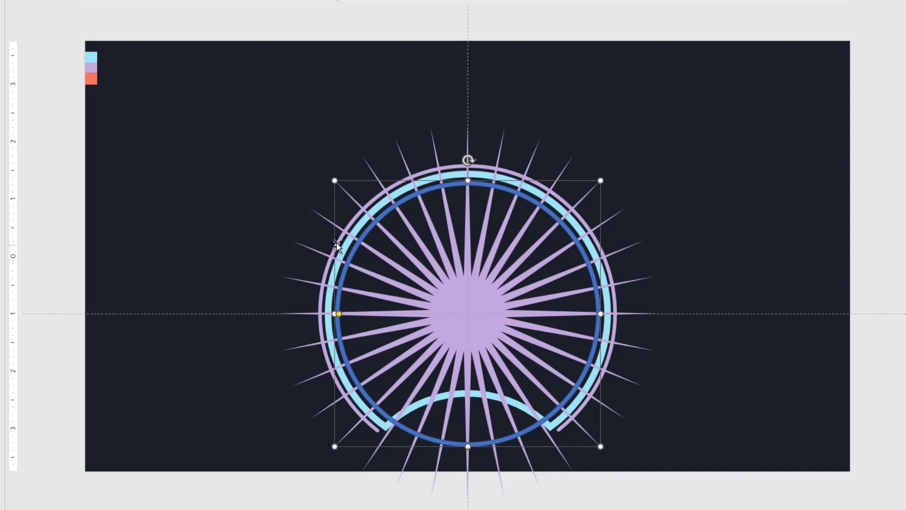
Fragment the lavender starburst and the hollow ring together with Merge Shapes.
left_click(323, 217)
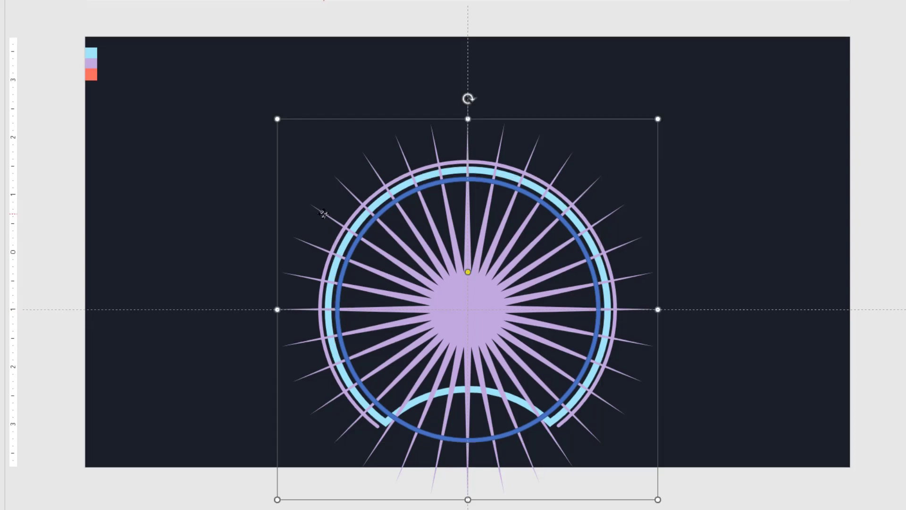
left_click(367, 226, "shift")
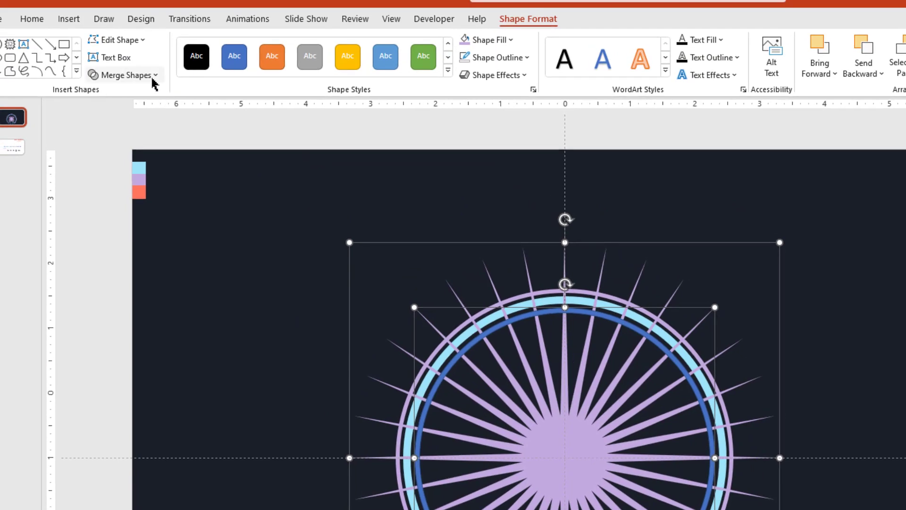
left_click(153, 76)
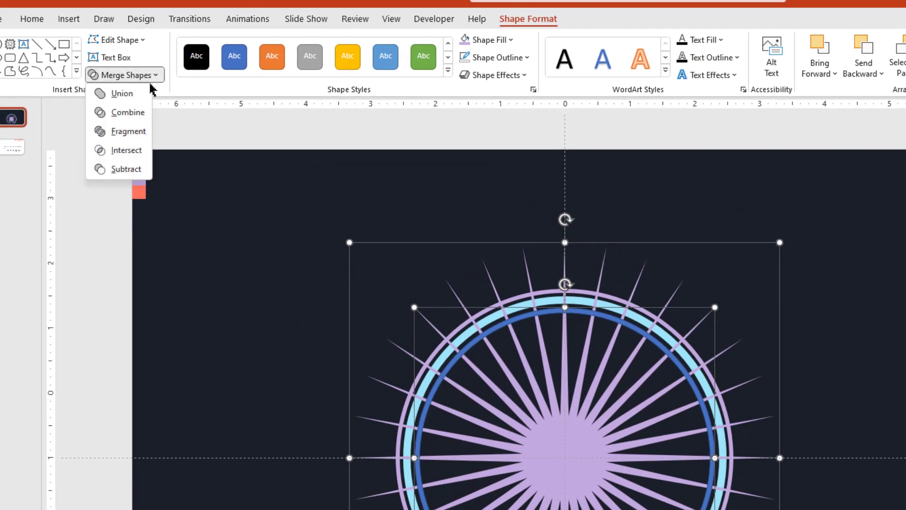
left_click(135, 132)
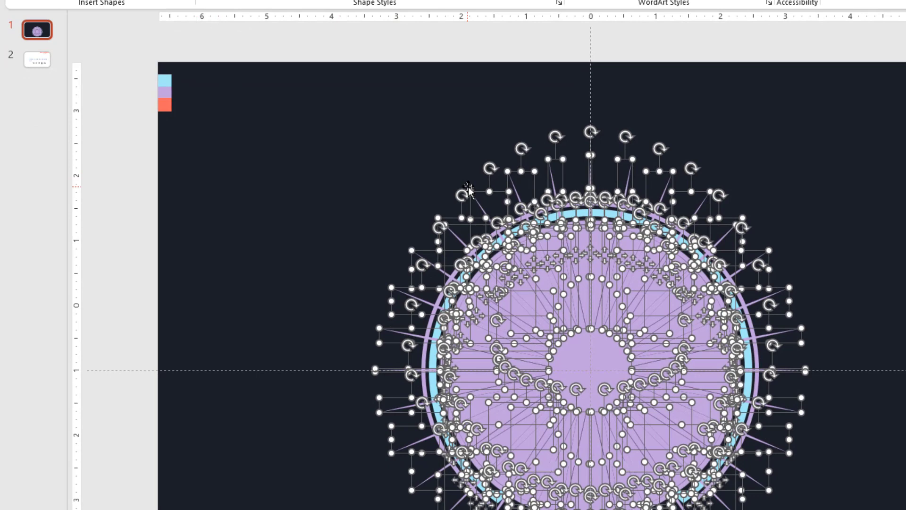
Cut the fragmented burst shapes and paste them onto a new blank slide 2.
right_click(477, 193)
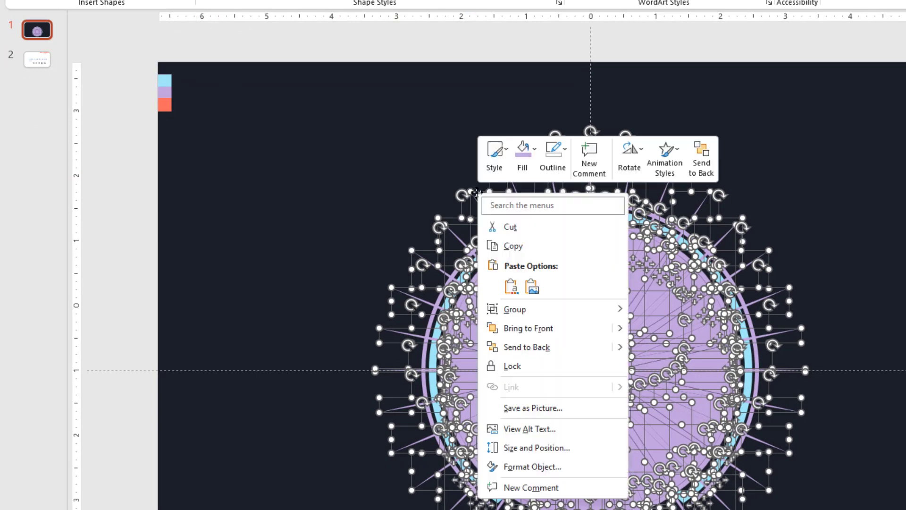
left_click(510, 227)
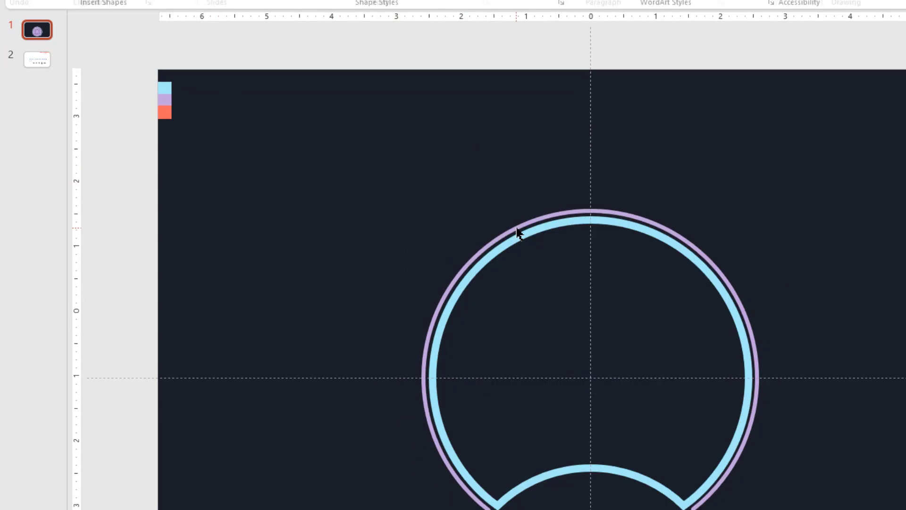
right_click(64, 52)
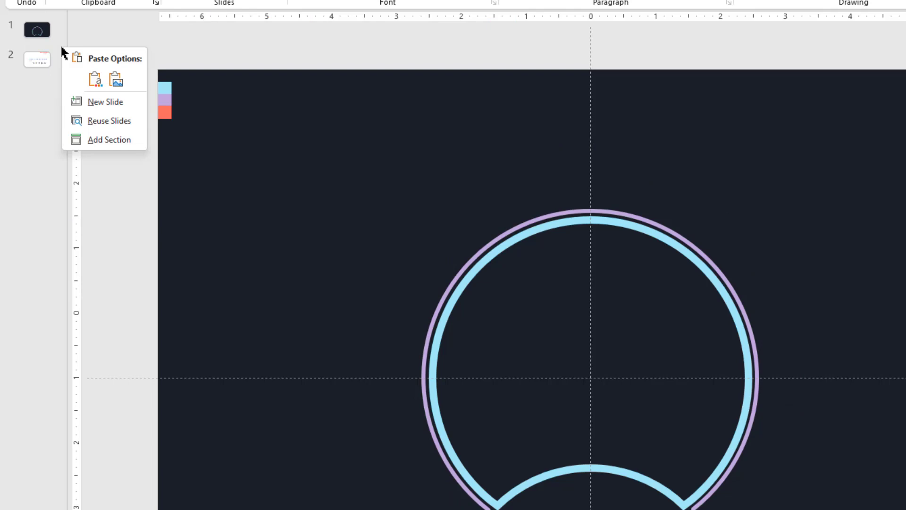
left_click(100, 101)
right_click(455, 200)
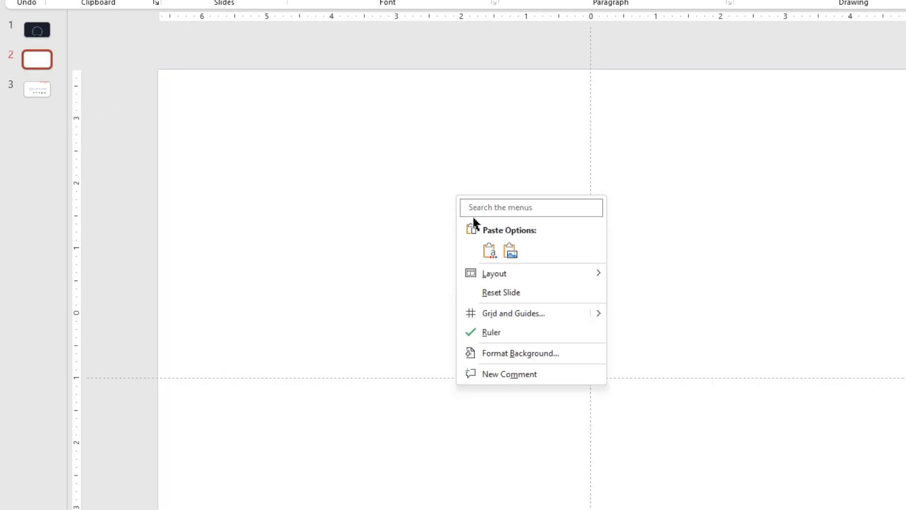
left_click(490, 251)
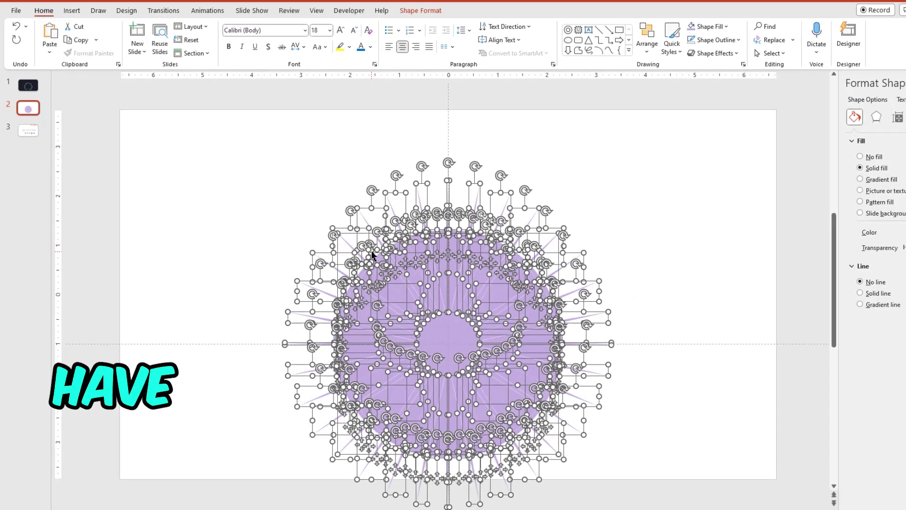
Drag the upper ray wedges off the burst into a pile at the upper right.
left_click(572, 187)
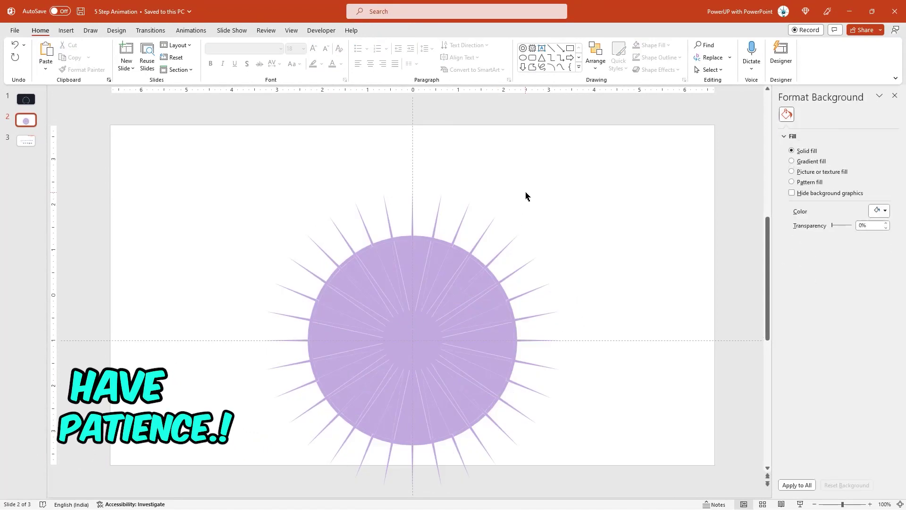
left_click_drag(392, 228, 582, 209)
left_click_drag(372, 179, 498, 248)
left_click_drag(462, 224, 570, 198)
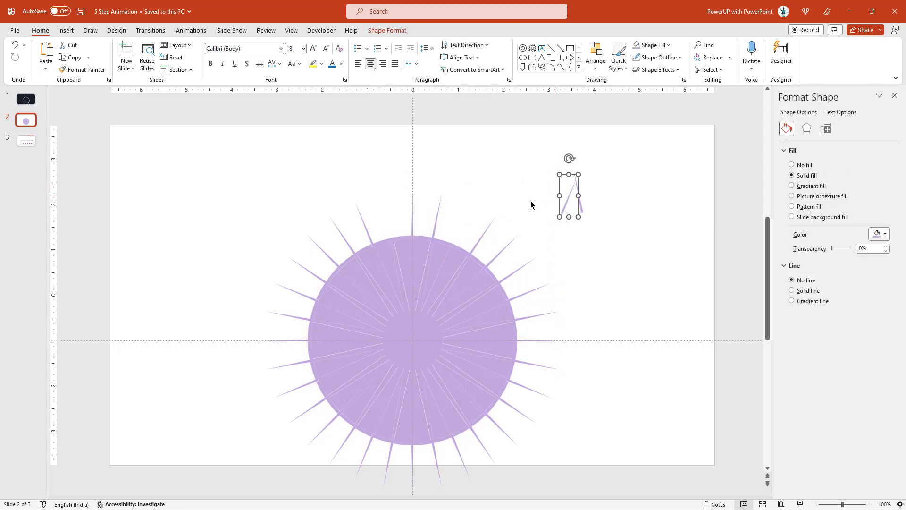
left_click_drag(439, 218, 568, 184)
left_click_drag(411, 205, 596, 198)
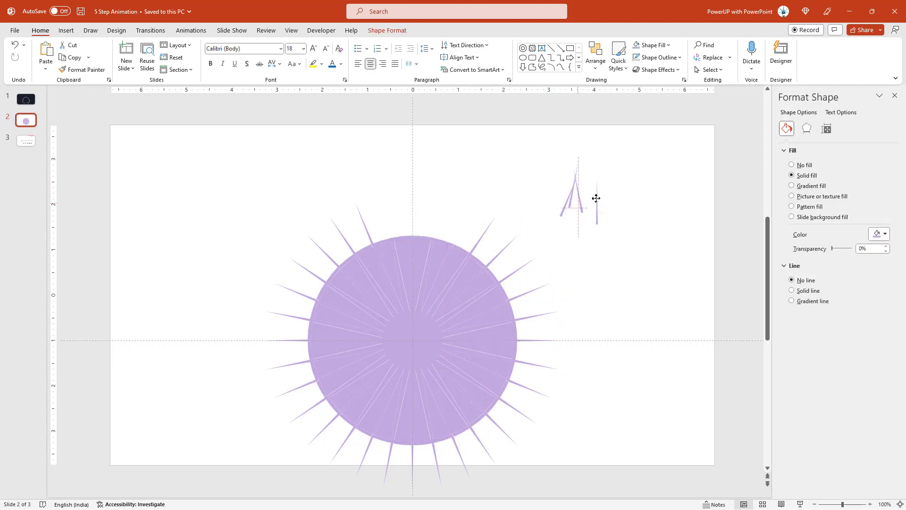
left_click_drag(486, 232, 580, 217)
left_click_drag(451, 293, 592, 228)
left_click(623, 245)
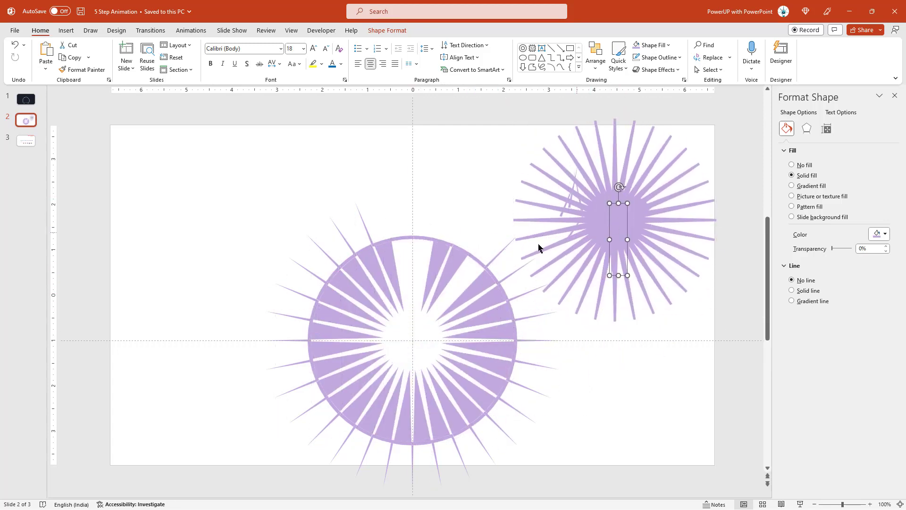
left_click_drag(480, 253, 614, 222)
left_click_drag(481, 281, 661, 236)
left_click_drag(500, 295, 670, 210)
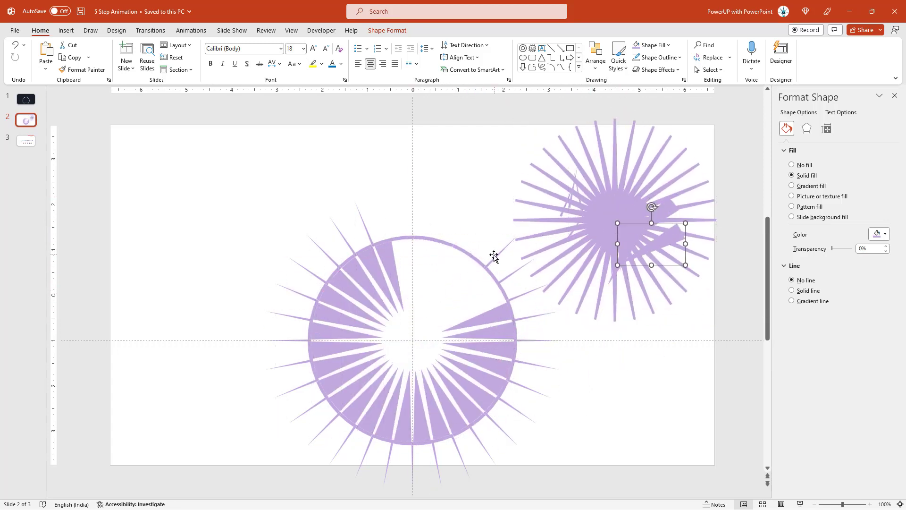
left_click_drag(491, 255, 621, 235)
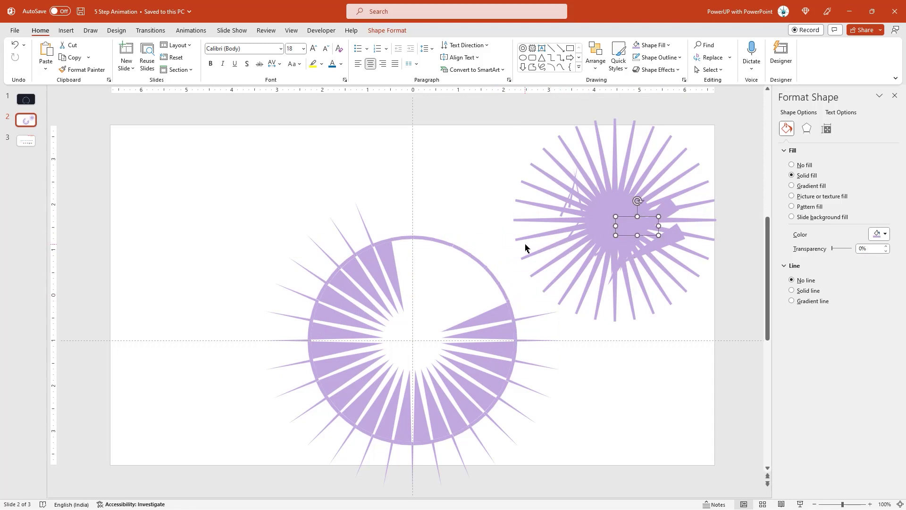
left_click_drag(405, 240, 537, 199)
mouse_move(422, 238)
left_mouse_down()
mouse_move(461, 216)
mouse_move(571, 196)
mouse_move(453, 241)
mouse_move(538, 226)
left_mouse_up()
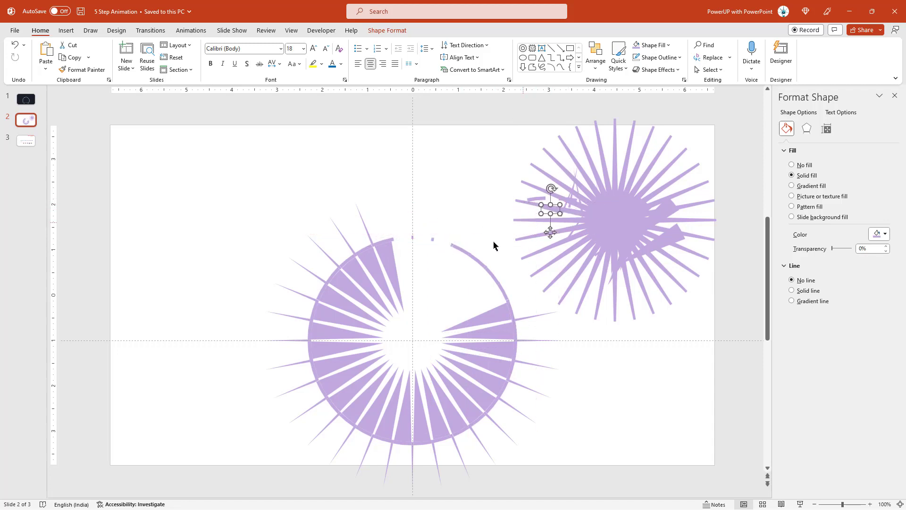
left_click_drag(479, 265, 570, 244)
mouse_move(501, 292)
left_mouse_down()
mouse_move(583, 262)
mouse_move(596, 276)
mouse_move(530, 317)
mouse_move(605, 251)
mouse_move(518, 306)
mouse_move(598, 278)
left_mouse_up()
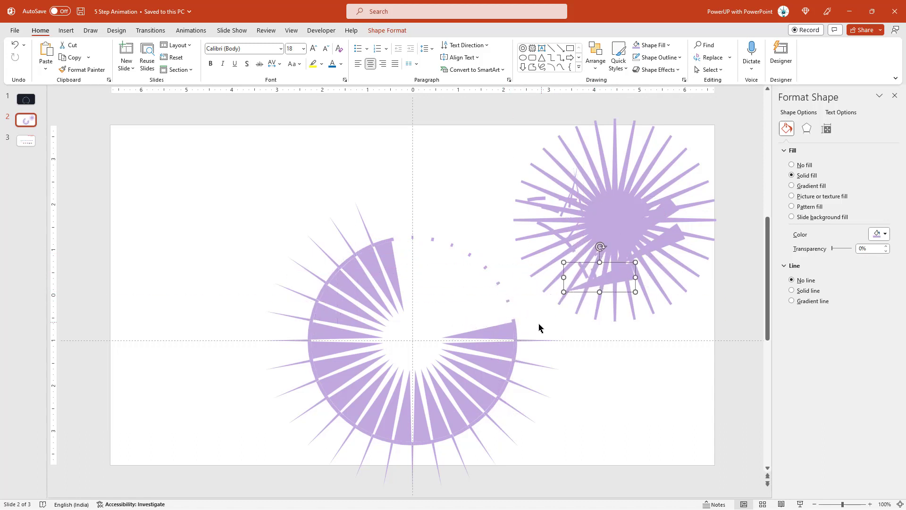
Drag the remaining lower and left-half wedges into the same pile.
left_click_drag(500, 333, 608, 278)
left_click_drag(509, 349, 613, 283)
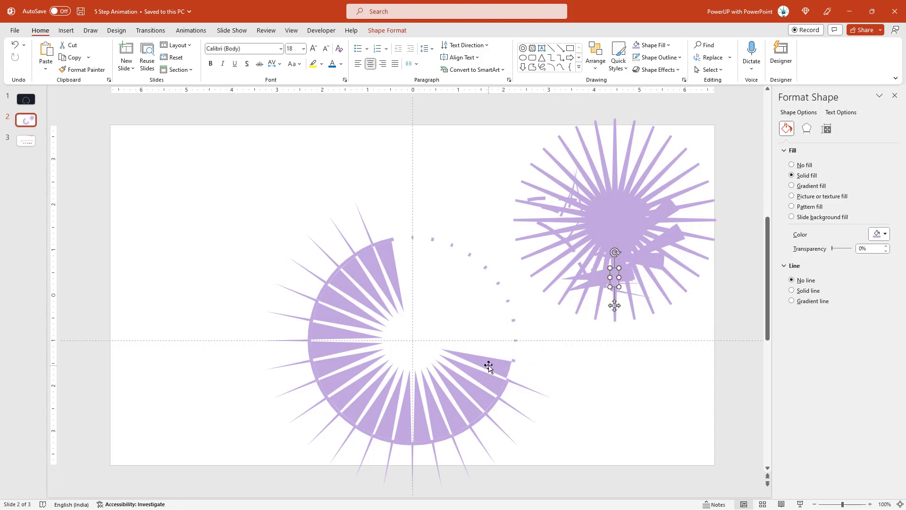
left_click_drag(495, 377, 615, 240)
left_click_drag(454, 413, 612, 222)
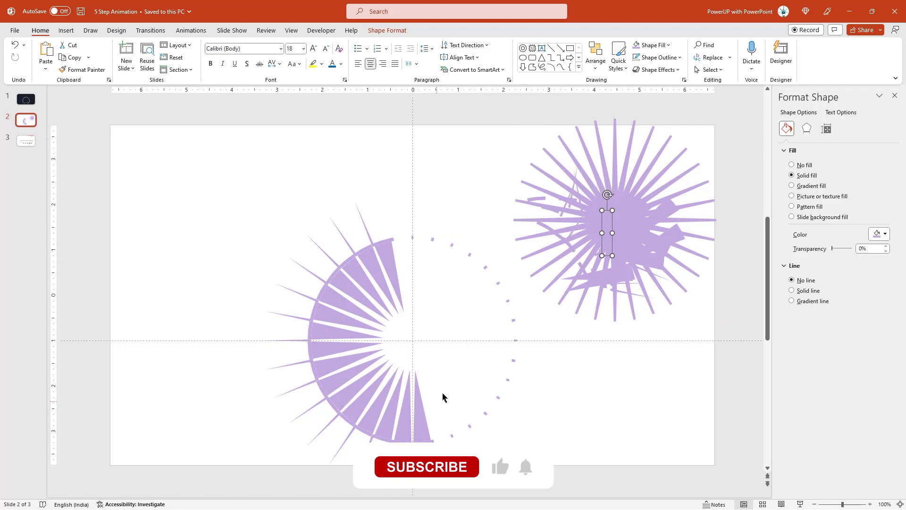
left_click_drag(404, 440, 647, 208)
left_click_drag(382, 427, 641, 238)
left_click_drag(376, 412, 598, 206)
left_click_drag(341, 384, 597, 233)
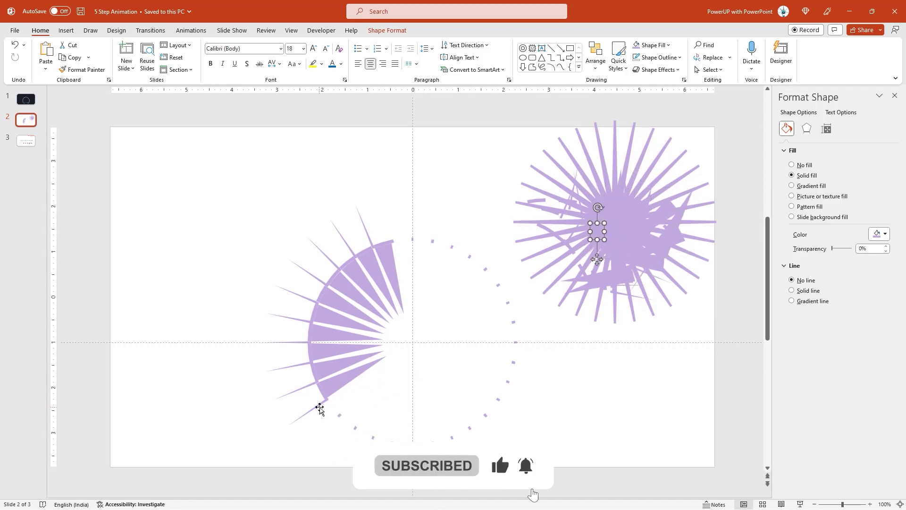
left_click(320, 390)
left_click_drag(320, 390, 698, 207)
left_click_drag(306, 364, 655, 182)
left_click_drag(355, 339, 599, 198)
left_click_drag(302, 295, 627, 185)
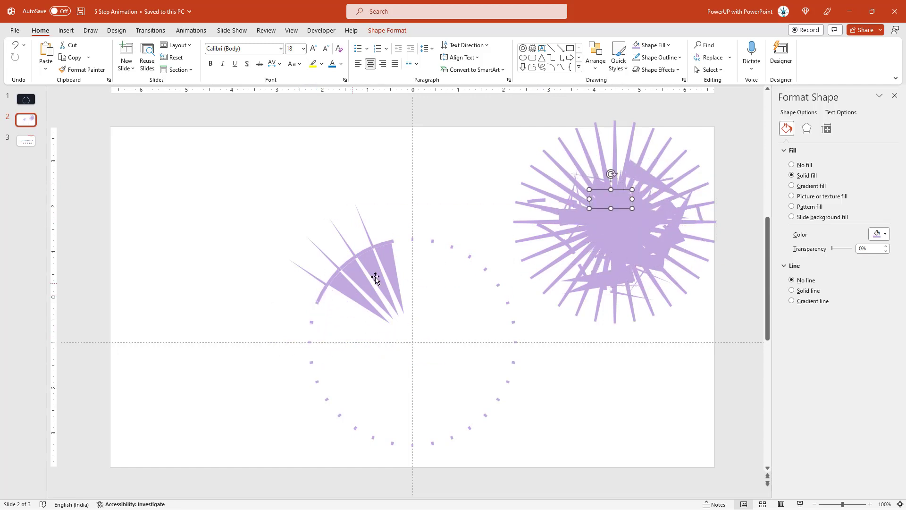
left_click_drag(365, 247, 613, 189)
left_click_drag(354, 265, 589, 156)
left_click_drag(370, 247, 603, 196)
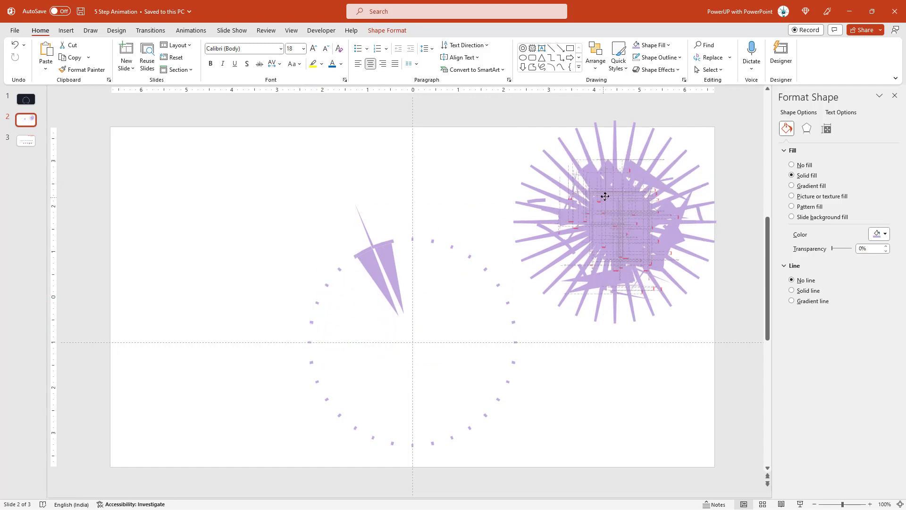
left_click_drag(378, 278, 606, 160)
left_click_drag(373, 246, 665, 198)
Marquee-select the ray pile and delete it, plus the leftover small dash.
left_click(727, 333)
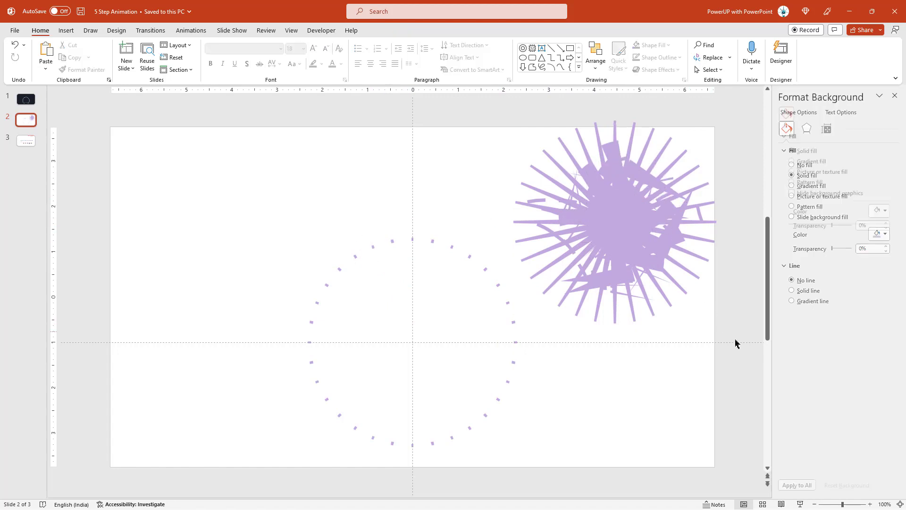
left_click_drag(755, 363, 532, 111)
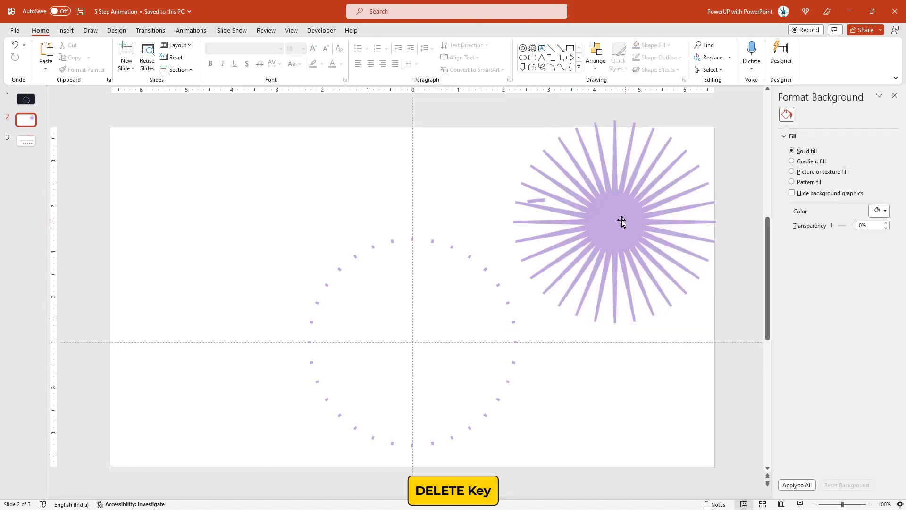
key("Delete")
left_click(536, 201)
key("Delete")
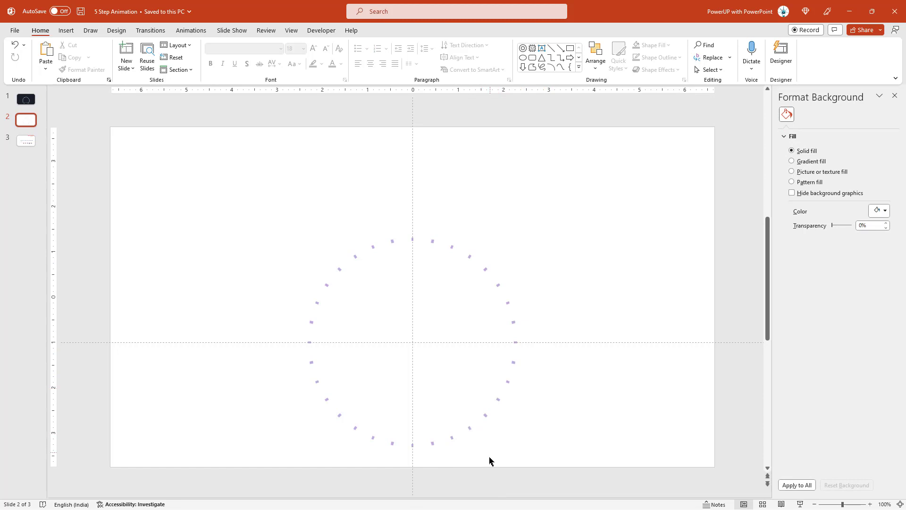
Delete the seven bottom dashes and group the remaining tick dashes into one arc.
left_click_drag(490, 481, 348, 416)
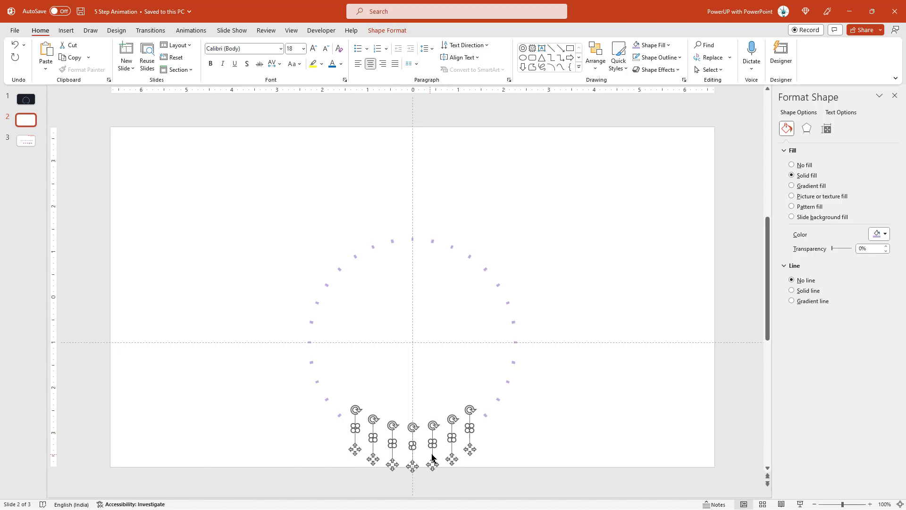
key("Delete")
left_click_drag(586, 481, 242, 201)
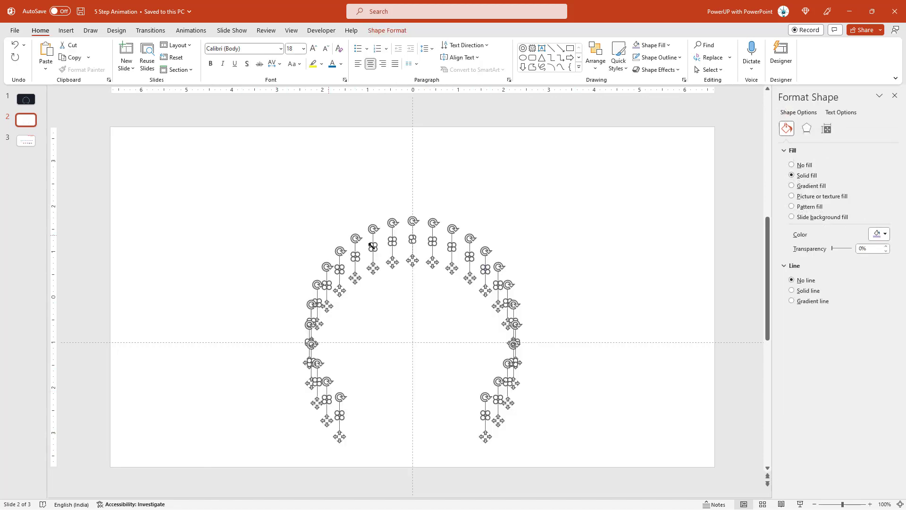
right_click(432, 259)
mouse_move(482, 347)
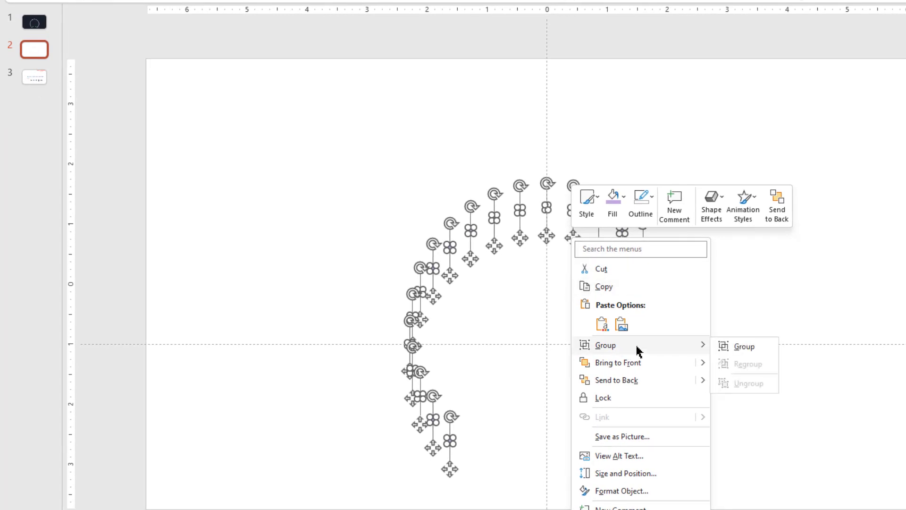
left_click(744, 346)
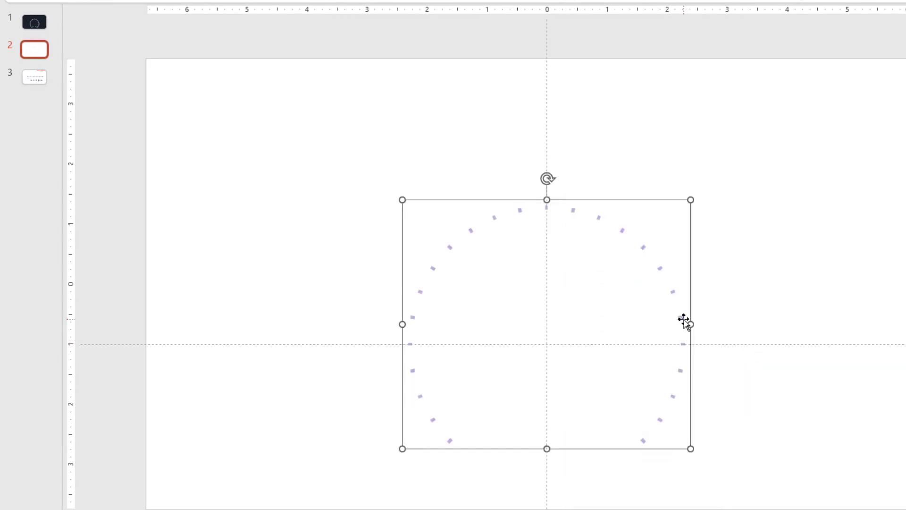
Cut the grouped tick arc and paste it inside the gauge on slide 1, keeping source formatting.
right_click(684, 320)
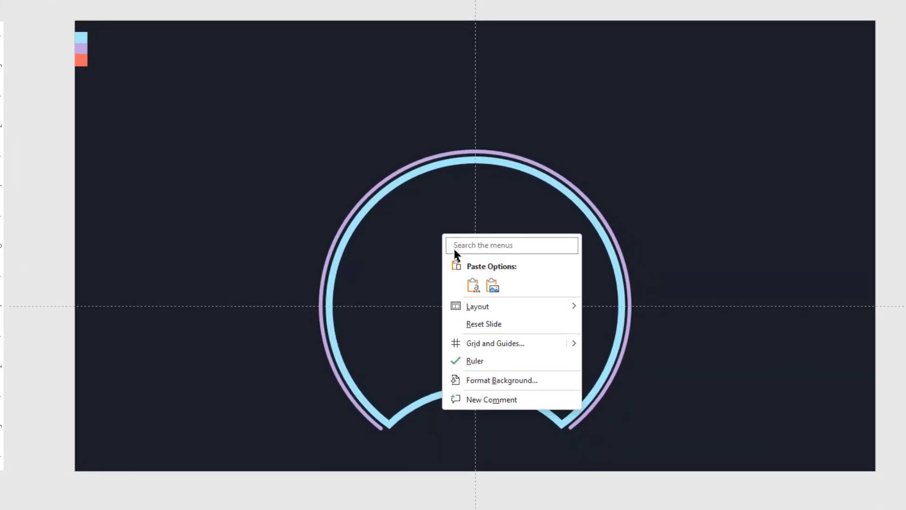
left_click(473, 285)
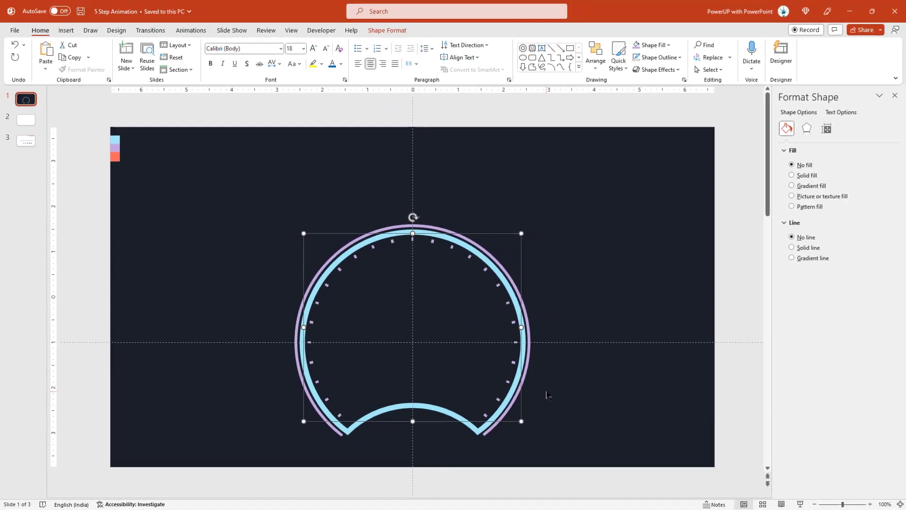
left_click(653, 375)
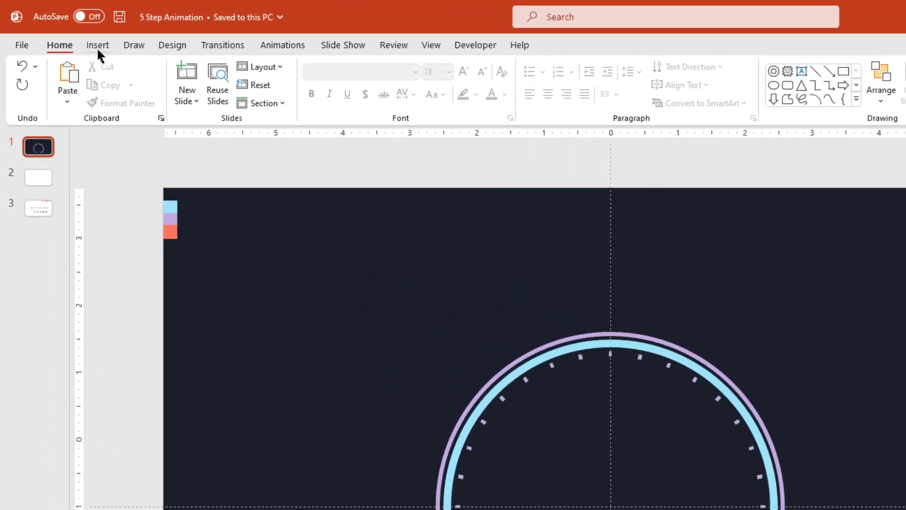
Draw a blue 16-point star from the gauge centre and make its points thin and sharp.
left_click(67, 32)
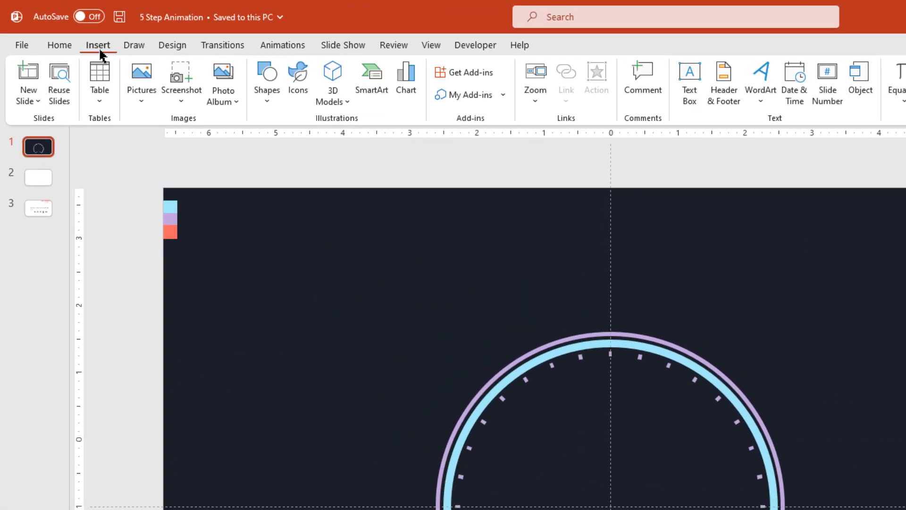
left_click(267, 102)
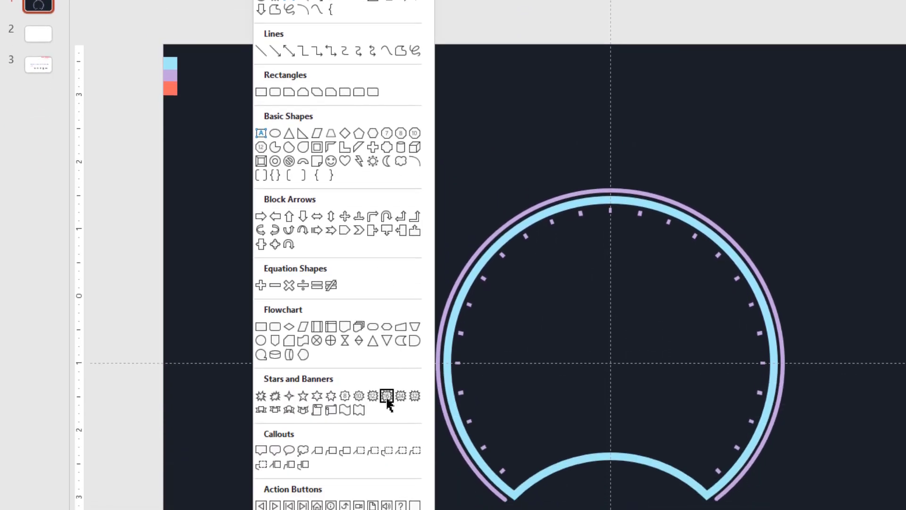
left_click(387, 397)
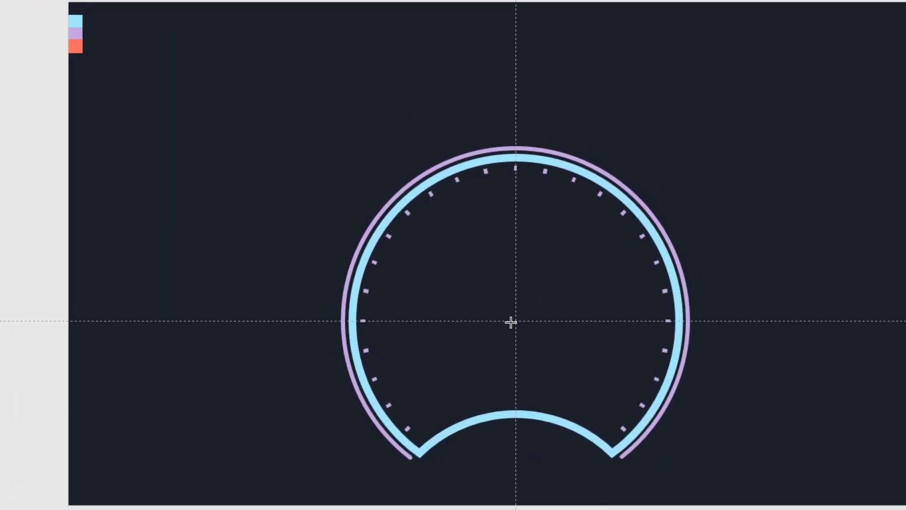
left_click_drag(514, 320, 598, 376)
left_click_drag(510, 268, 519, 298)
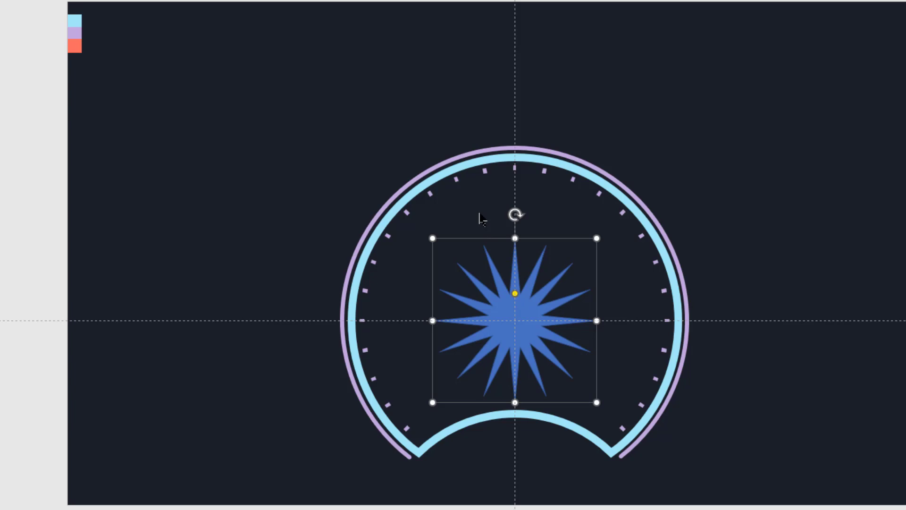
left_click(347, 123)
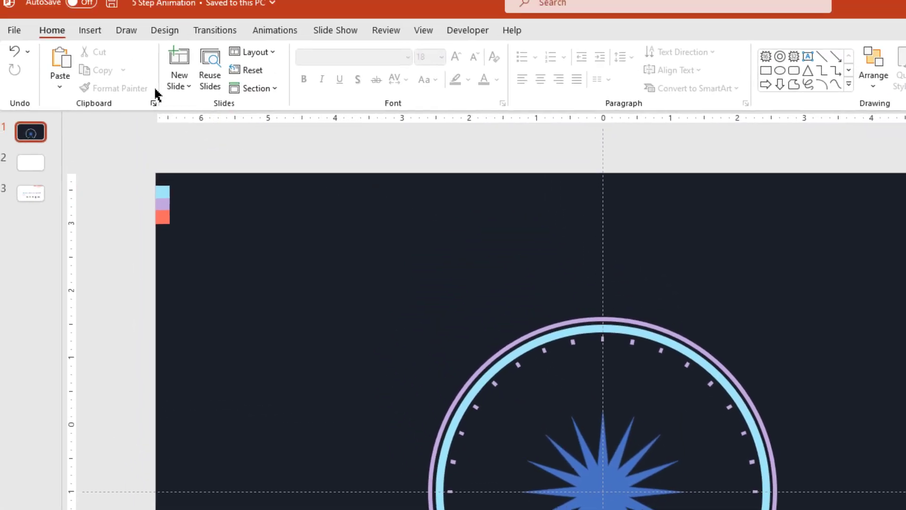
Draw a hollow circle (donut) over the middle of the star.
left_click(98, 45)
left_click(271, 100)
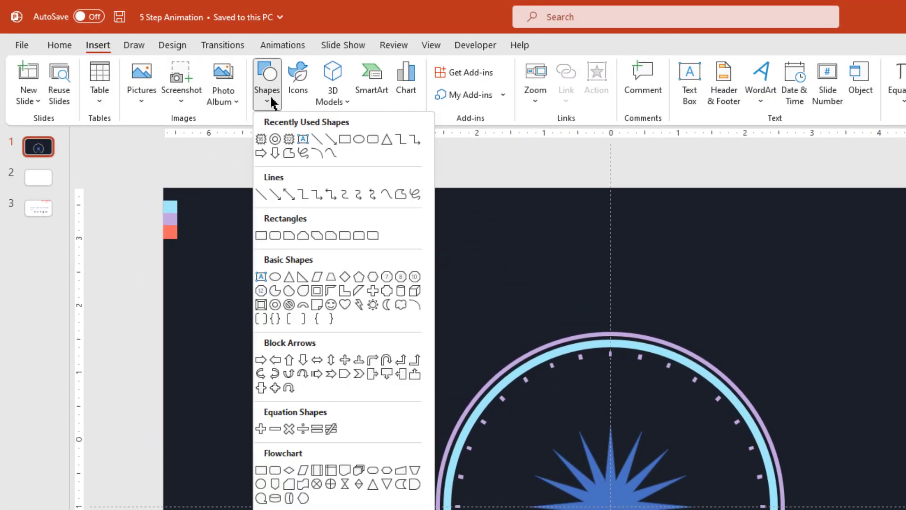
left_click(275, 140)
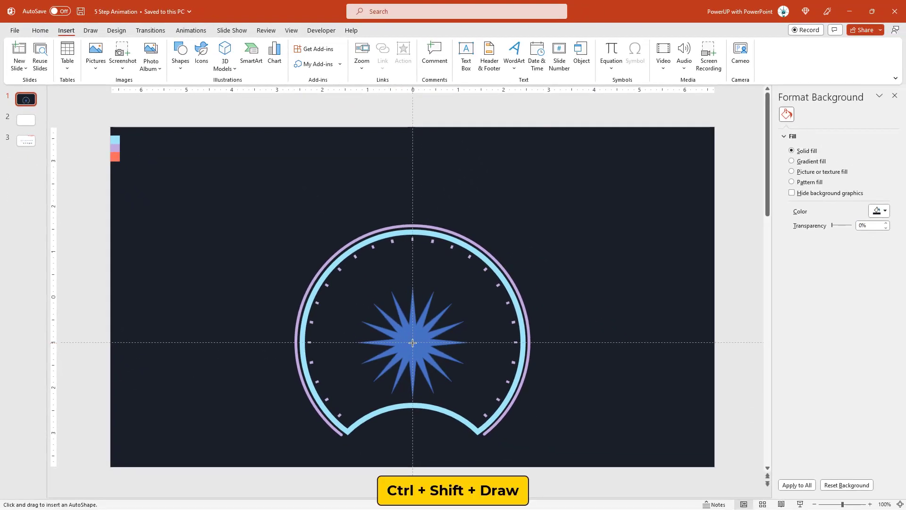
left_click_drag(438, 360, 450, 372)
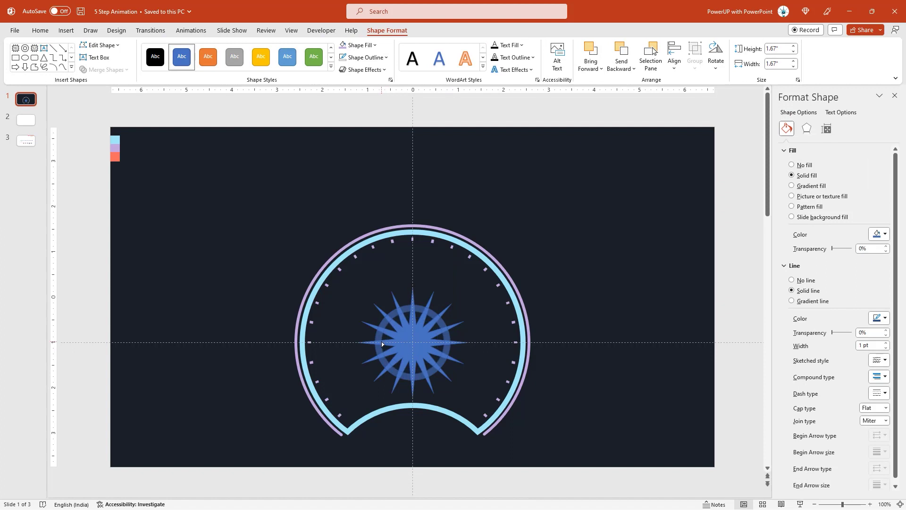
Select the hollow ring and the star together, apply Merge Shapes > Fragment, then select the gear centre piece.
left_click(382, 341)
left_click(427, 309)
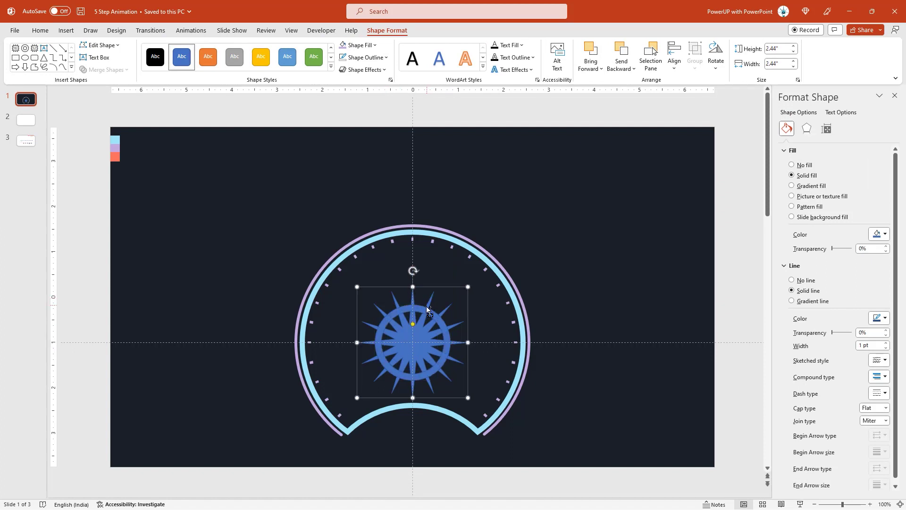
left_click(422, 308, "shift")
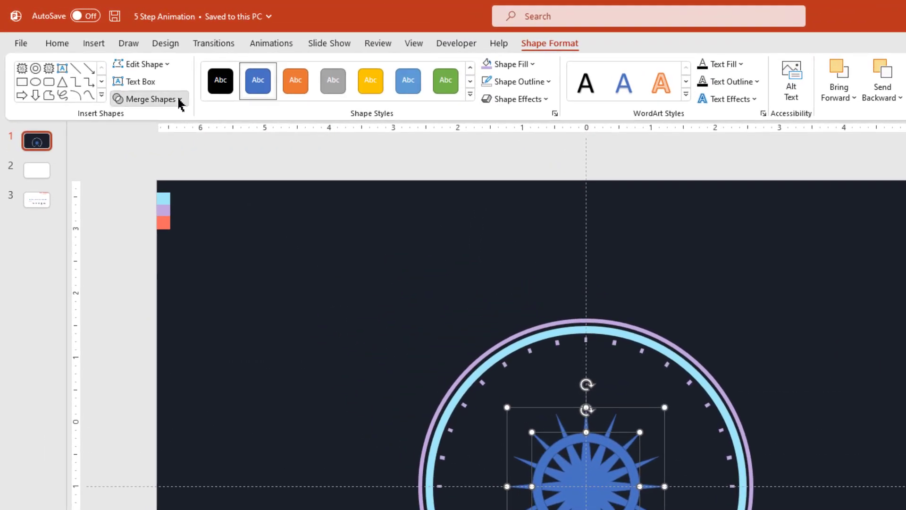
left_click(126, 70)
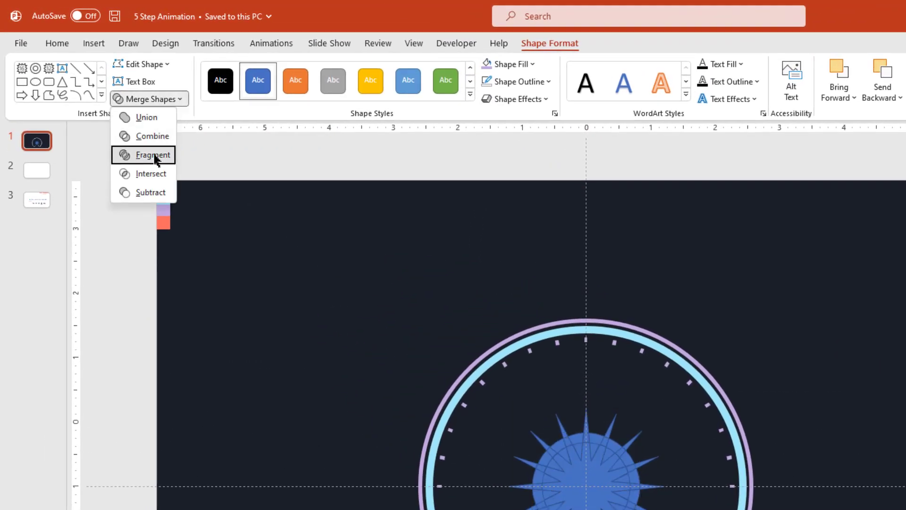
left_click(154, 154)
left_click(319, 274)
left_click(547, 456)
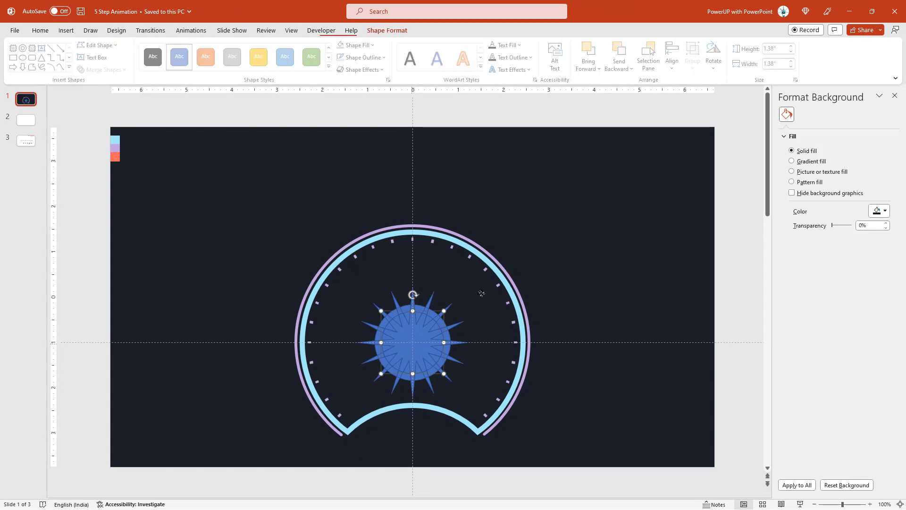
Move the gear-shaped centre and the star's spike fragments to the slide's upper right.
left_click_drag(547, 457, 733, 305)
left_click_drag(561, 233, 591, 209)
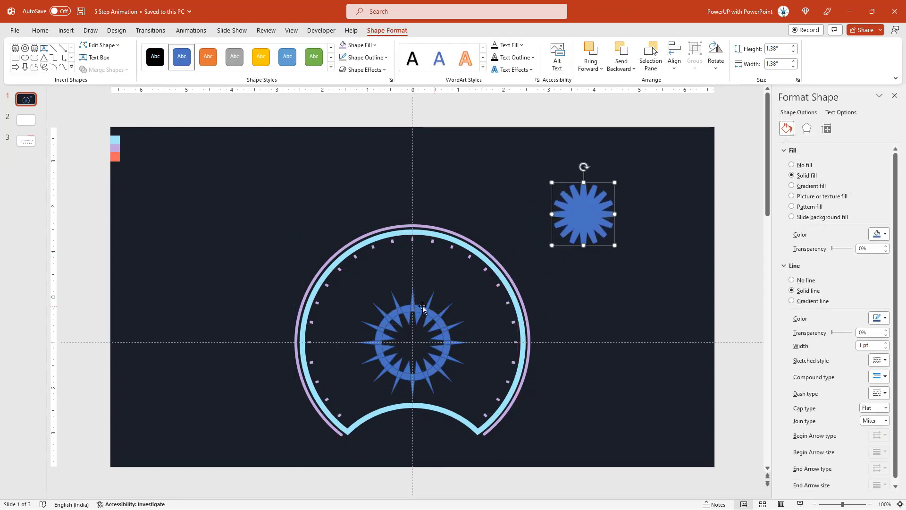
left_click(399, 325)
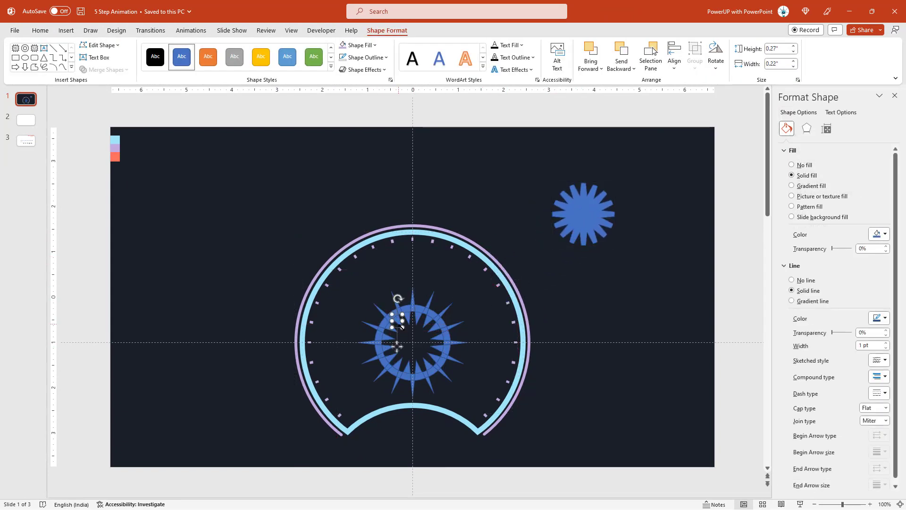
left_click_drag(401, 326, 584, 235)
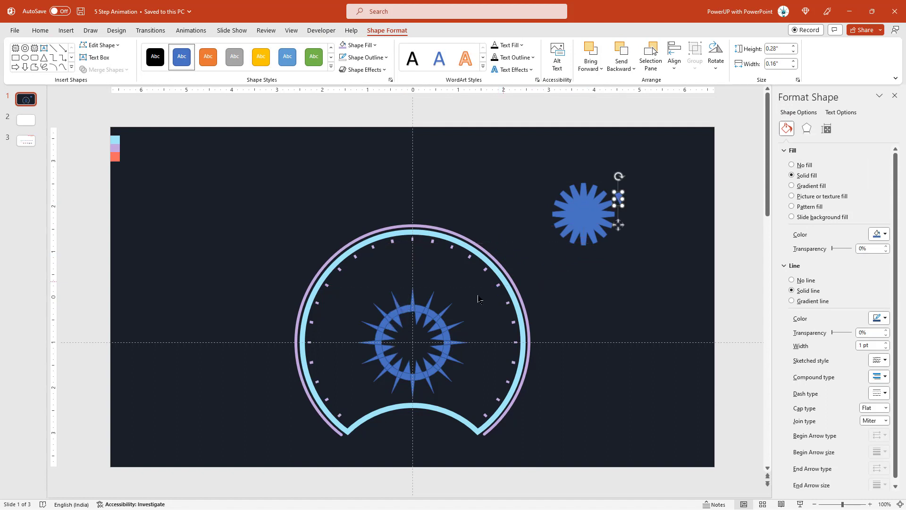
left_click_drag(406, 327, 583, 260)
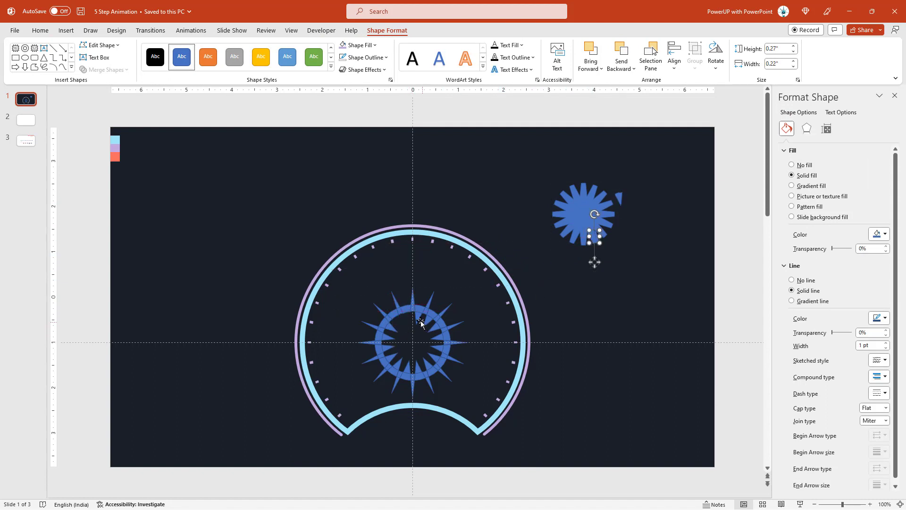
left_click_drag(421, 322, 527, 276)
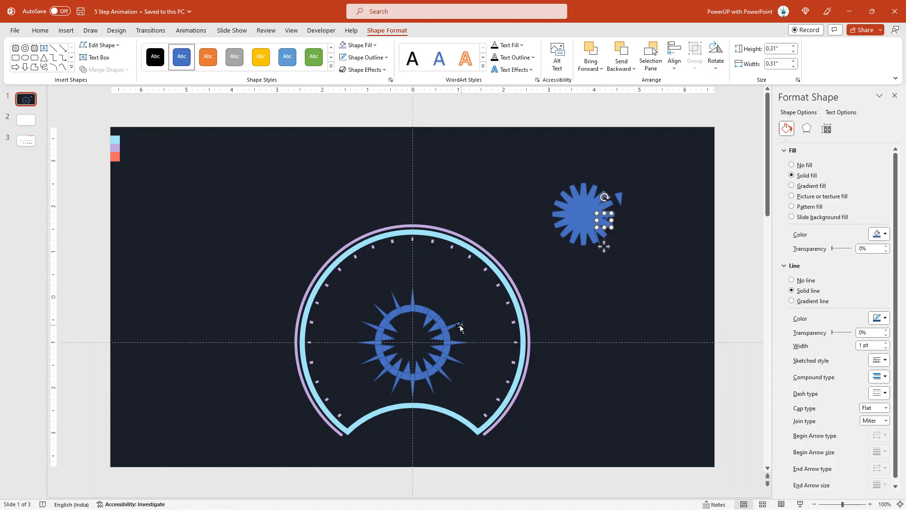
left_click_drag(460, 346, 596, 264)
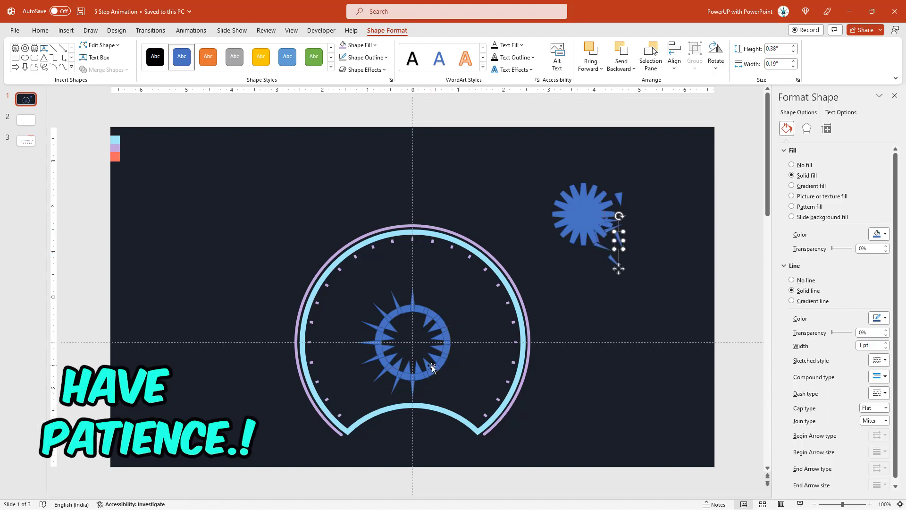
key("Tab")
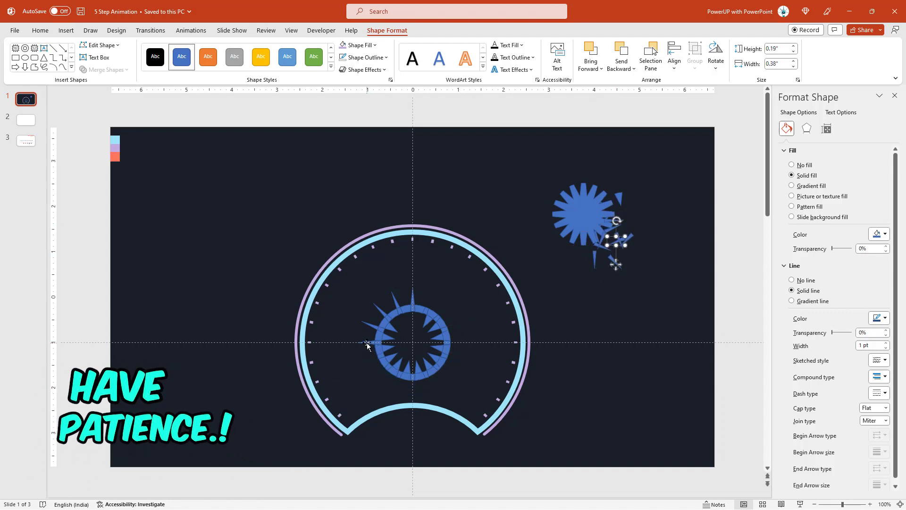
key("Tab")
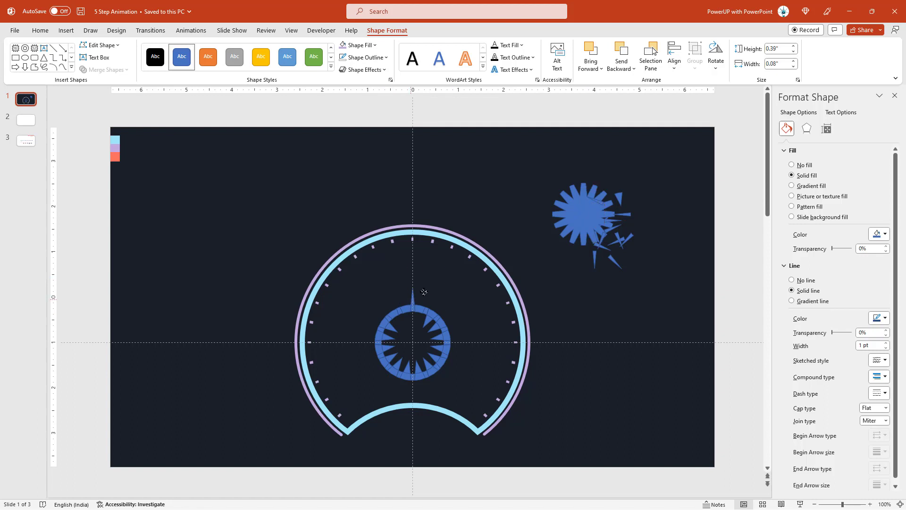
key("Tab")
key("Tab")
key("Tab")
key("Tab")
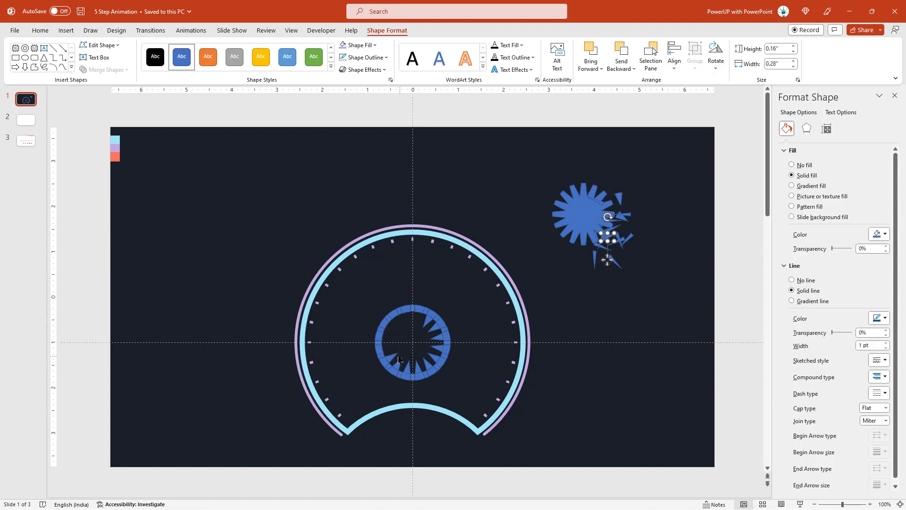
key("Tab")
key("Tab")
key("Tab")
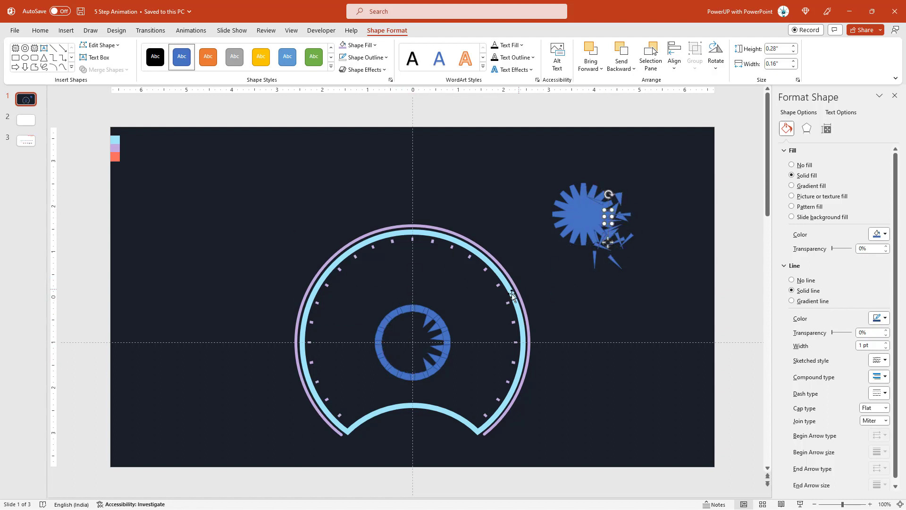
key("Tab")
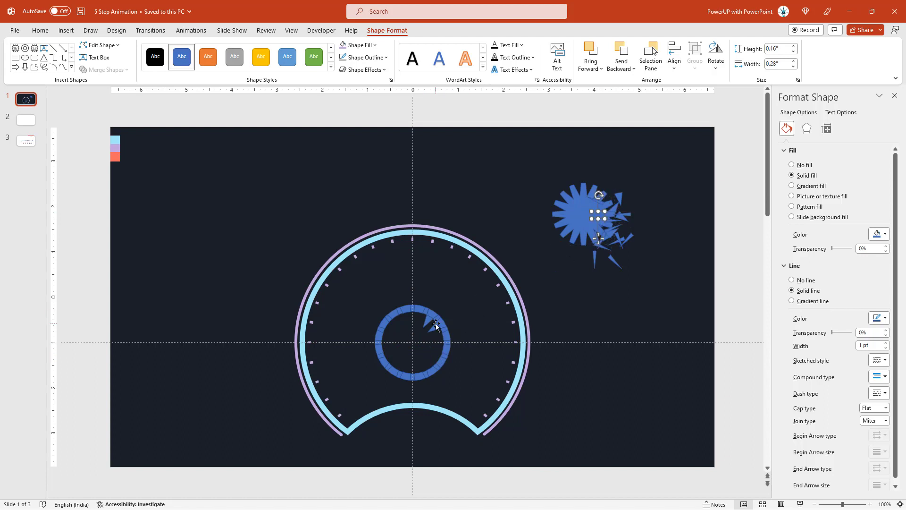
scroll(452, 340, "up", 5, "ctrl")
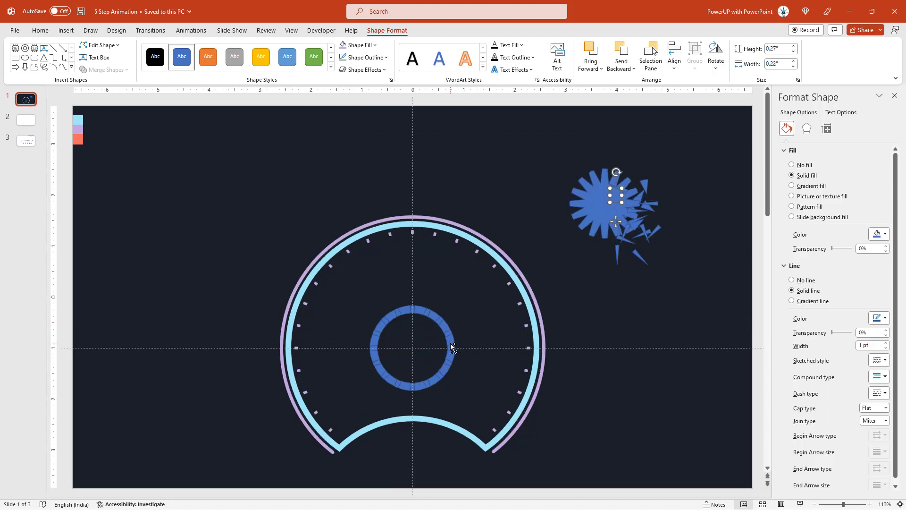
scroll(394, 369, "down", 1)
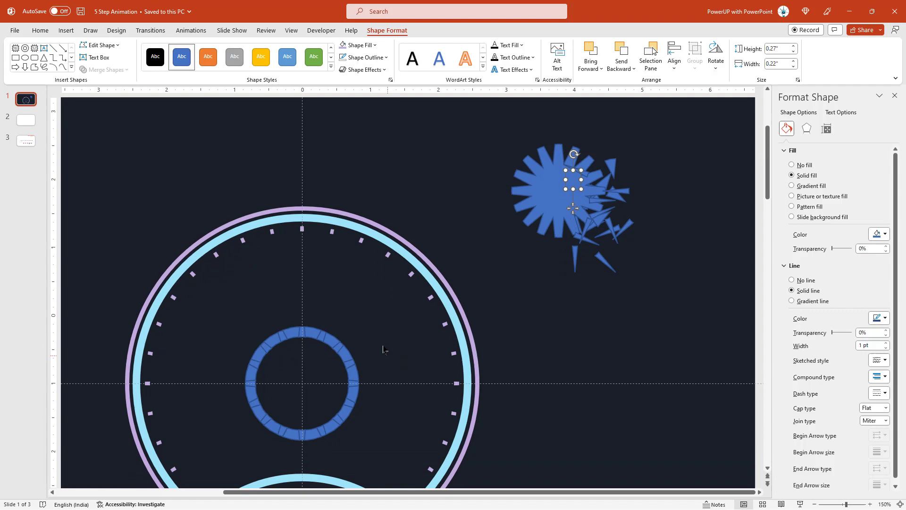
left_click(373, 331)
Move the lower ring fragments beside the starburst, leaving an open dashed arc at the gauge centre.
left_click_drag(302, 333, 494, 244)
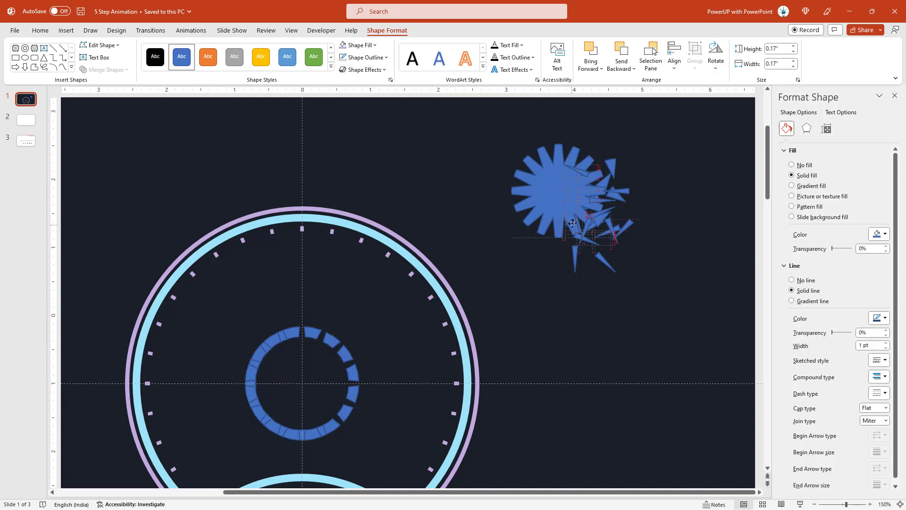
left_click_drag(572, 223, 570, 227)
left_click_drag(330, 434, 562, 253)
left_click_drag(302, 432, 532, 239)
left_click(285, 431)
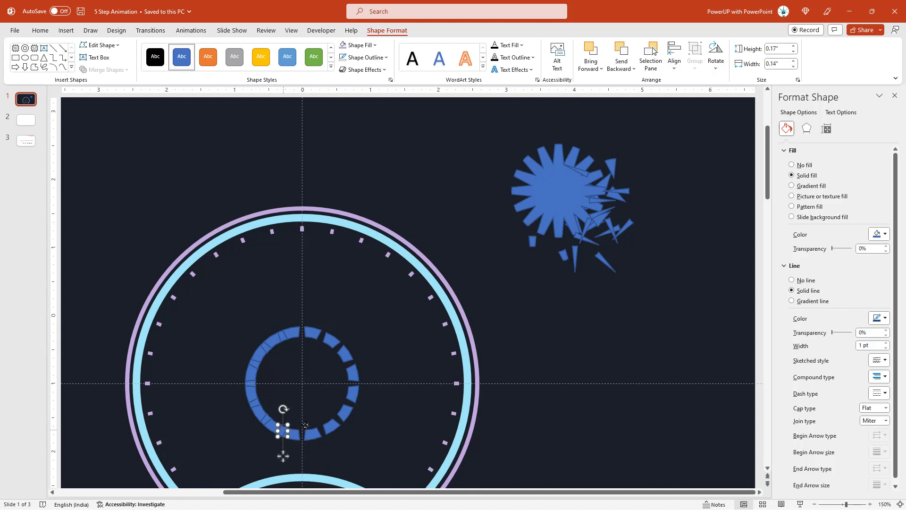
left_click_drag(283, 431, 553, 244)
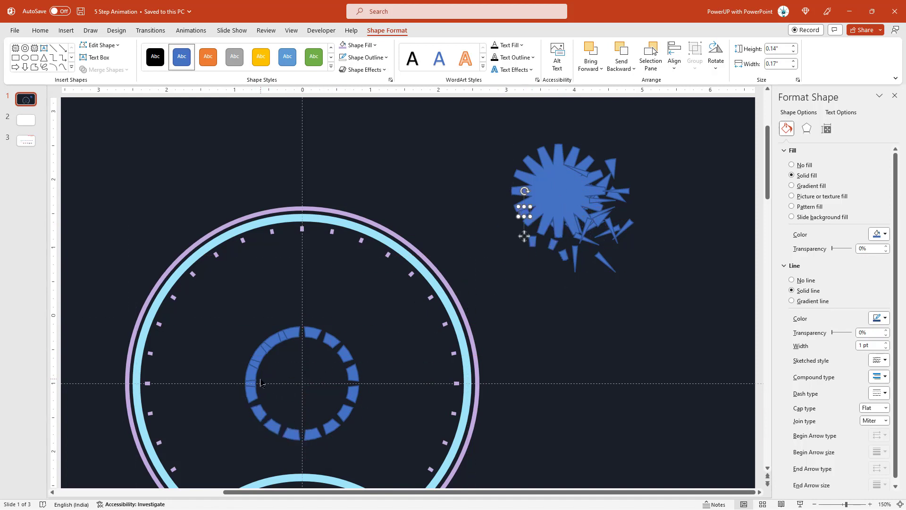
left_click_drag(260, 364, 381, 329)
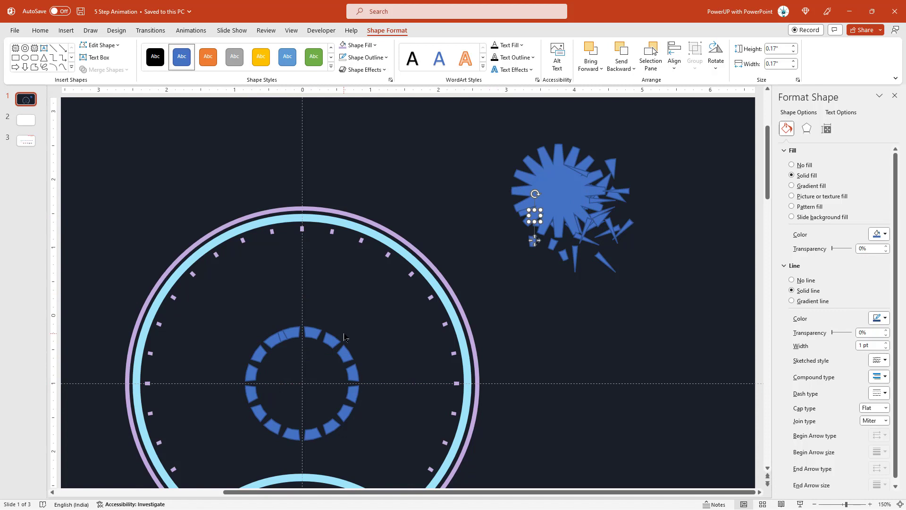
left_click(496, 365)
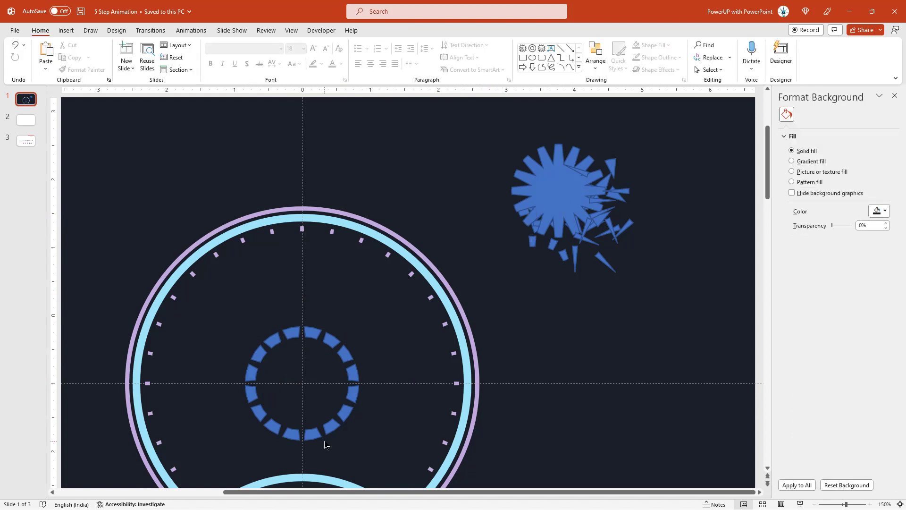
left_click_drag(323, 446, 623, 274)
Delete the set-aside starburst and loose fragments, then select all the blue arc segments.
left_click(689, 350)
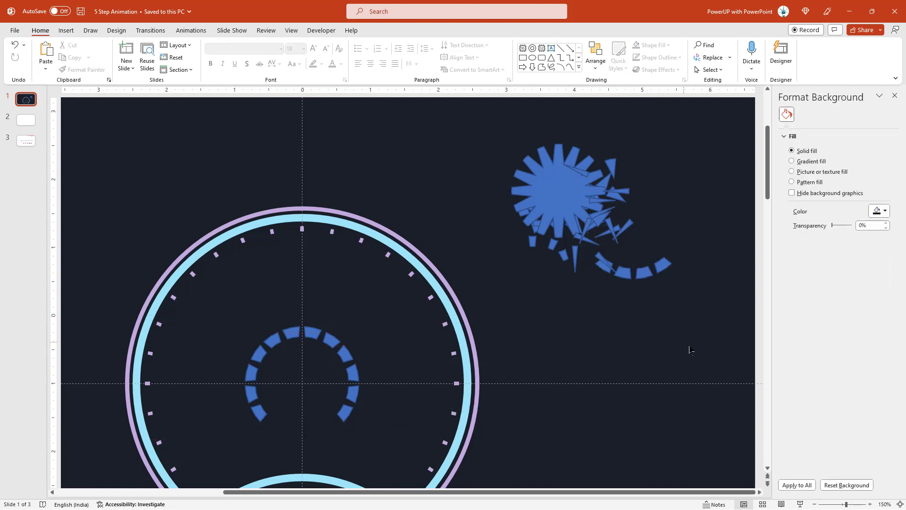
left_click_drag(706, 353, 493, 113)
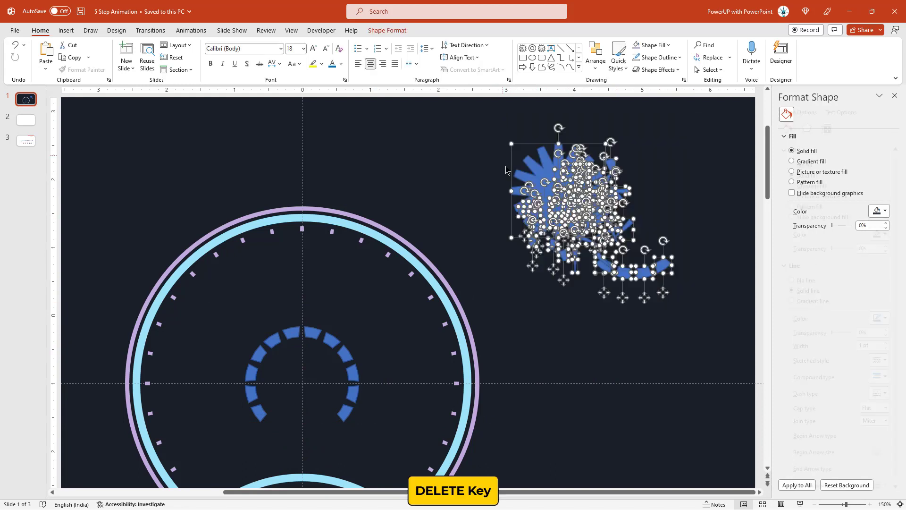
key("Delete")
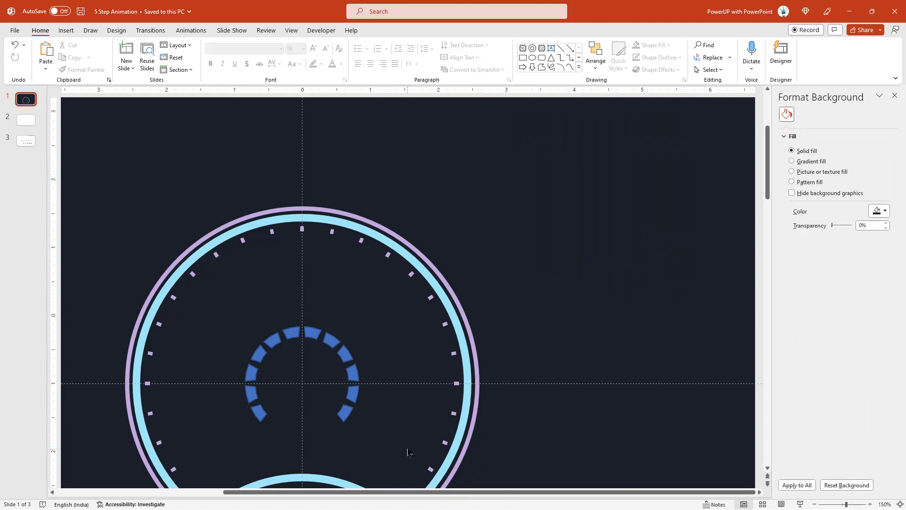
left_click_drag(408, 451, 215, 301)
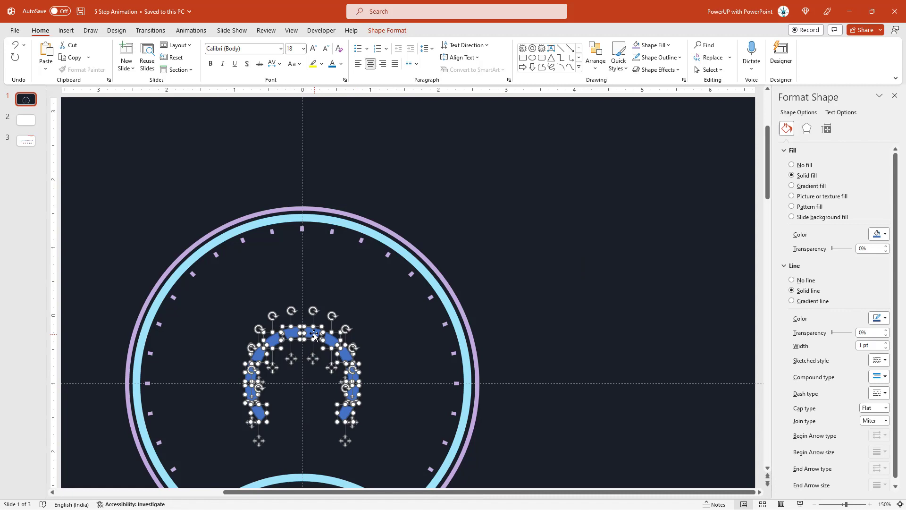
right_click(313, 332)
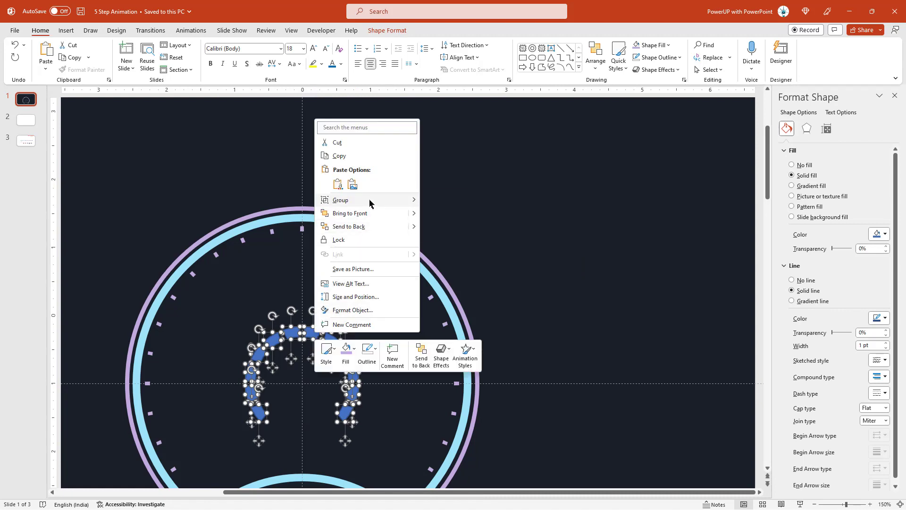
Group the arc segments, remove their outline, and give them a two-stop gradient ending in light blue.
mouse_move(372, 202)
left_click(444, 201)
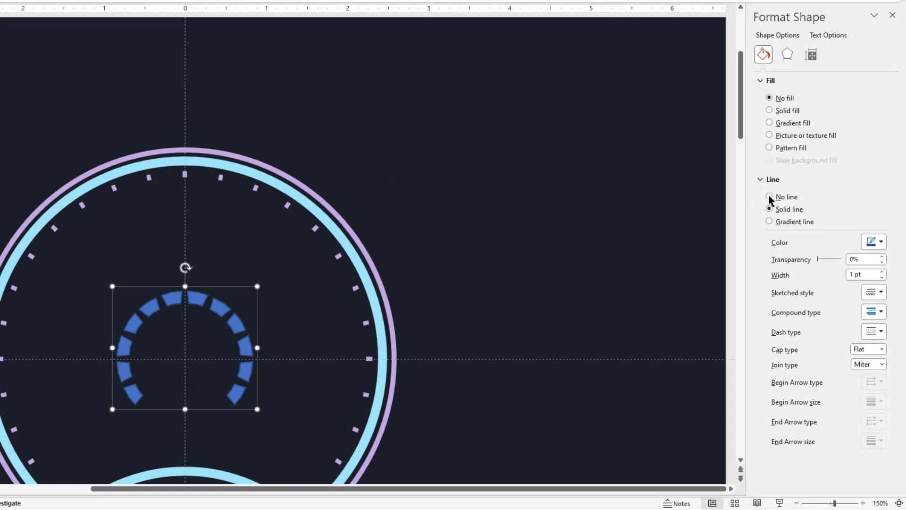
left_click(791, 247)
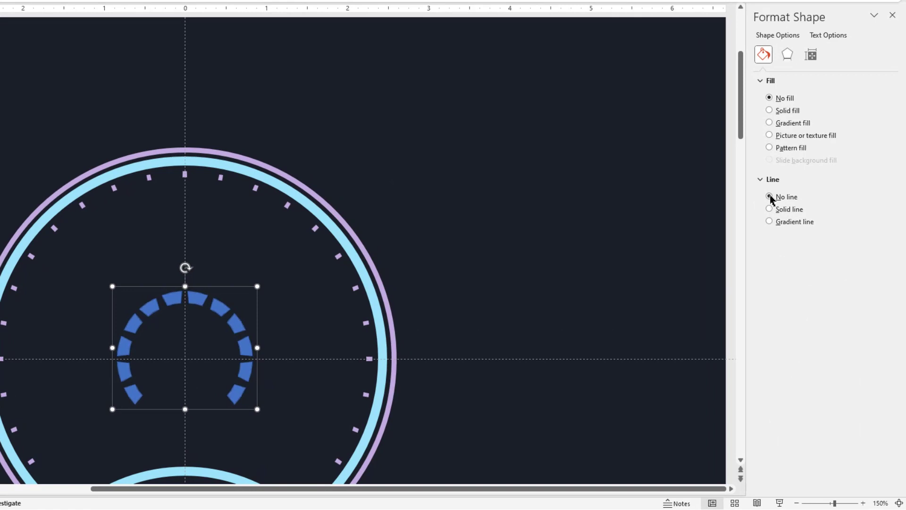
left_click(776, 124)
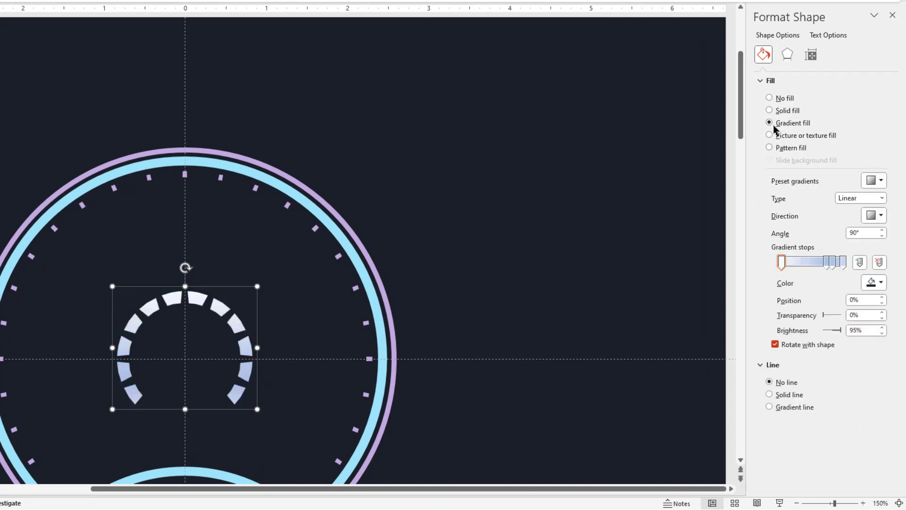
left_click(843, 262)
left_click(877, 263)
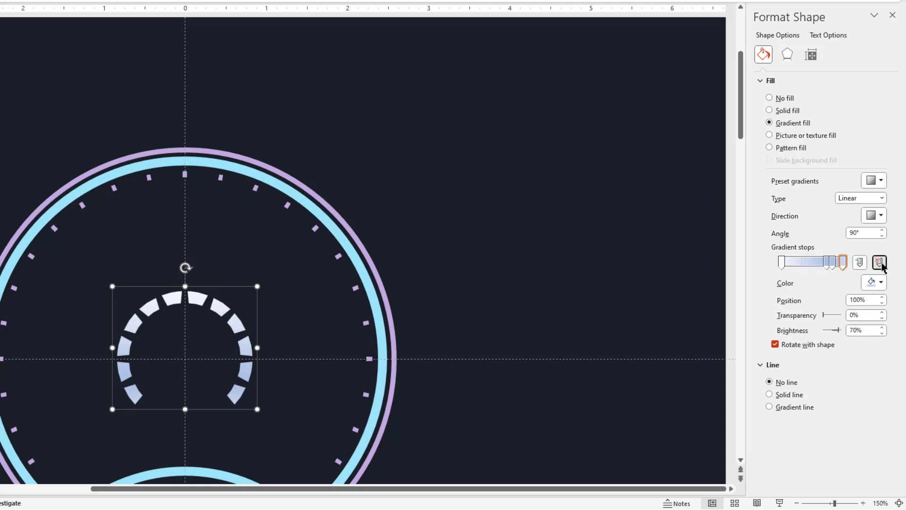
left_click(878, 262)
left_click_drag(826, 263, 842, 264)
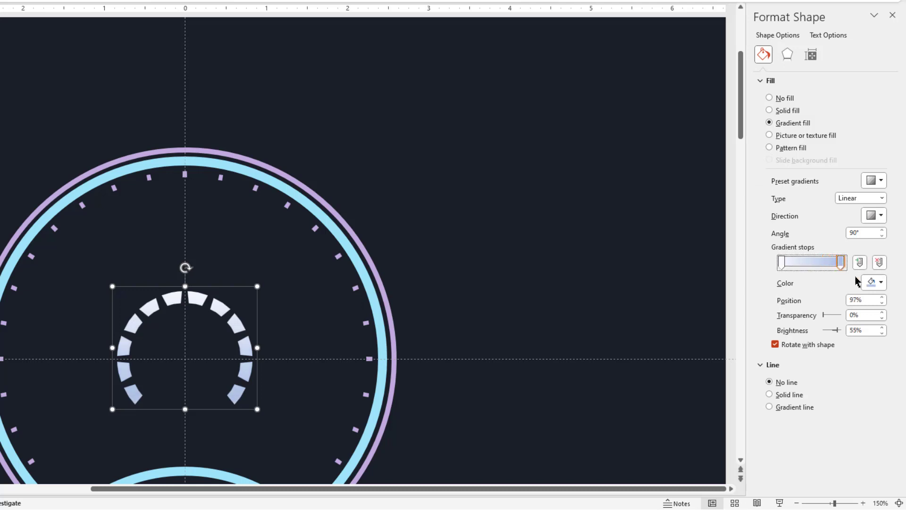
left_click(881, 283)
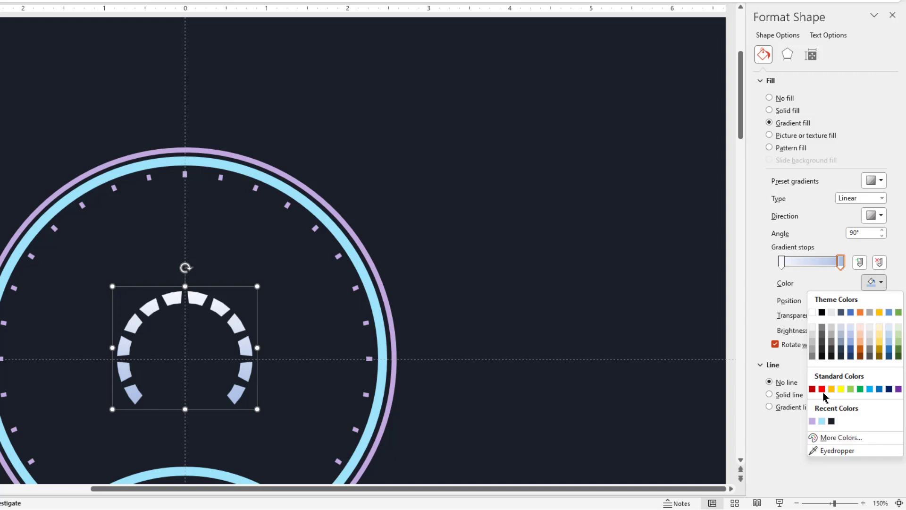
left_click(822, 420)
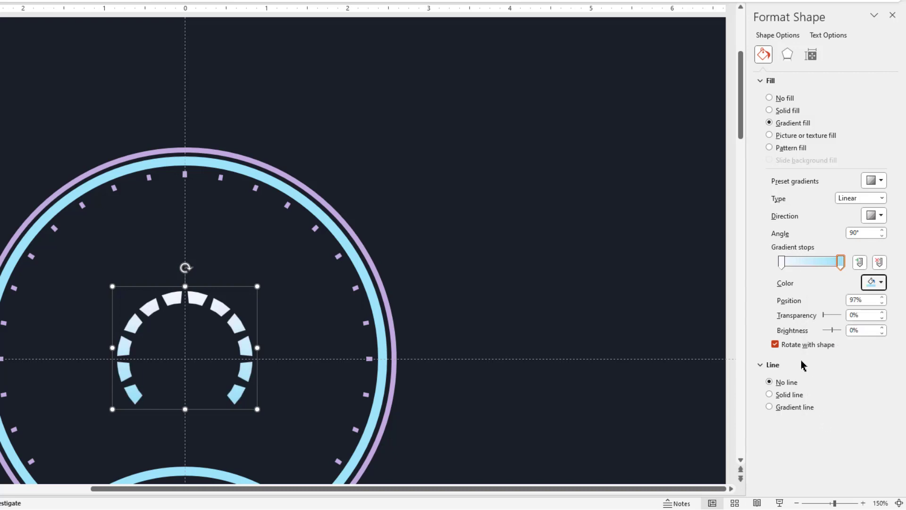
Set the starting gradient stop to a custom dark teal (#075165).
left_click(782, 262)
left_click(880, 283)
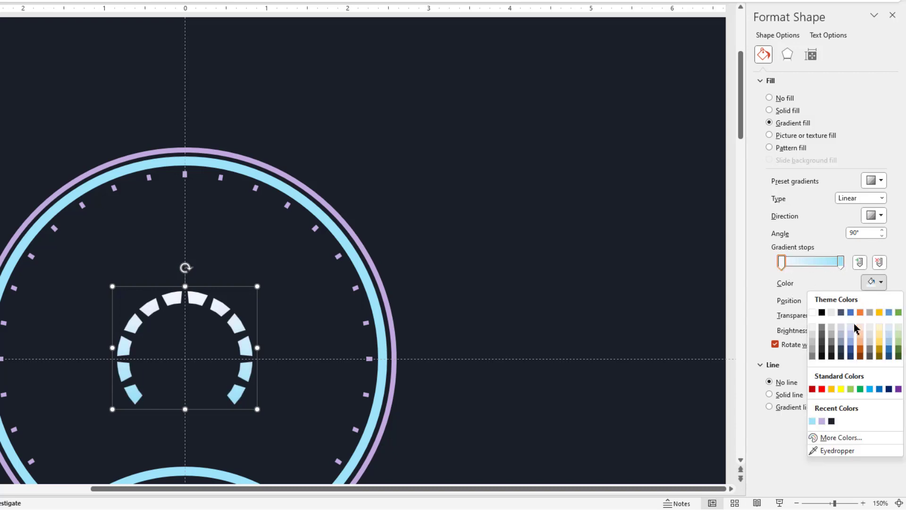
left_click(812, 421)
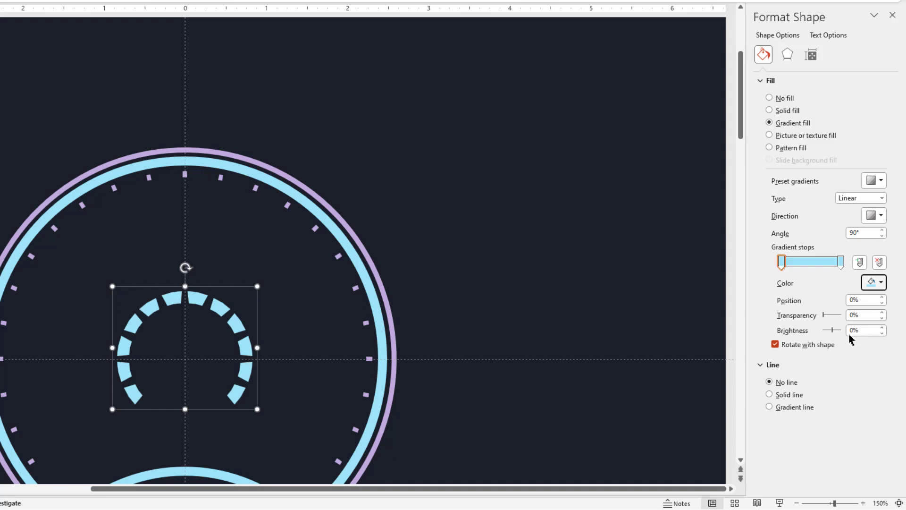
left_click(880, 283)
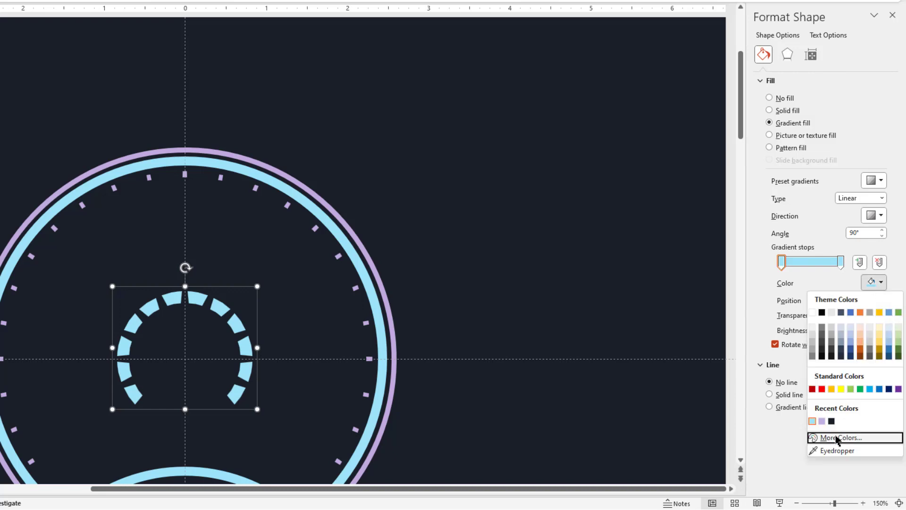
left_click(833, 437)
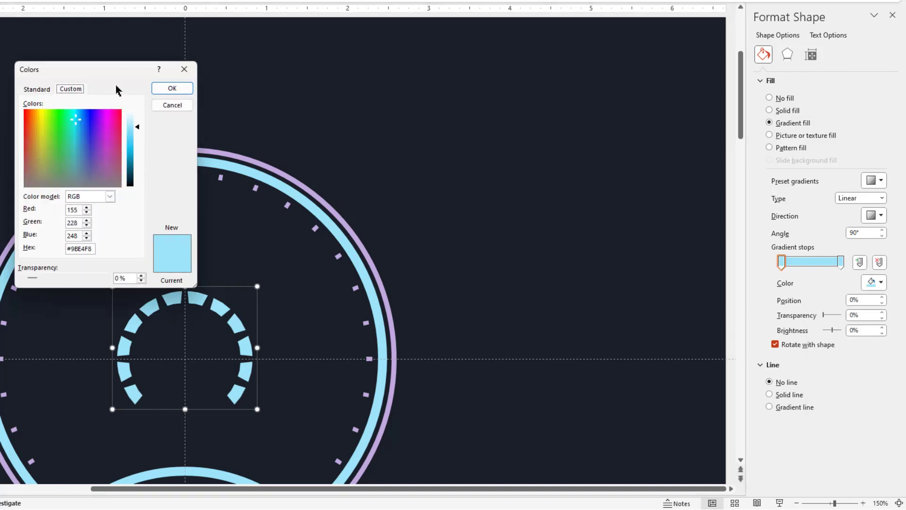
left_click_drag(120, 75, 606, 82)
left_click_drag(618, 170, 618, 188)
left_click(647, 96)
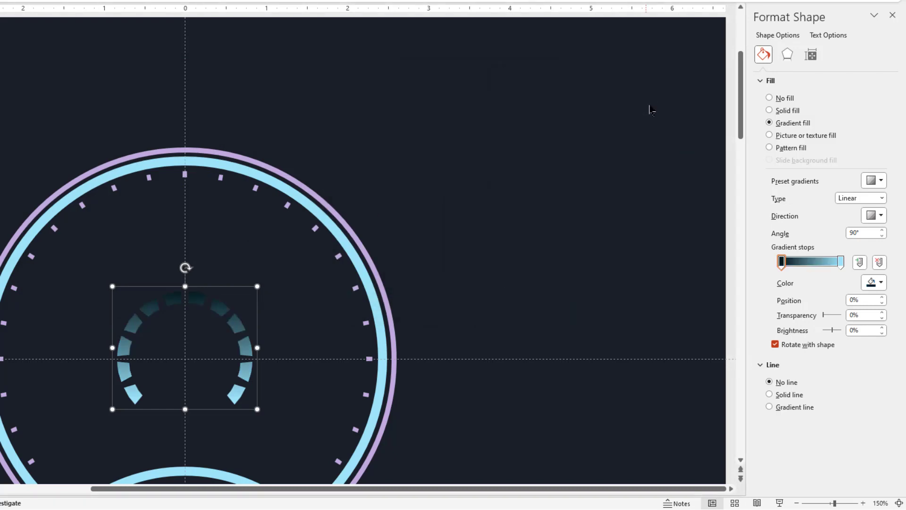
Make the gradient linear at a 20° angle, with the end stop moved to 82%.
left_click(874, 218)
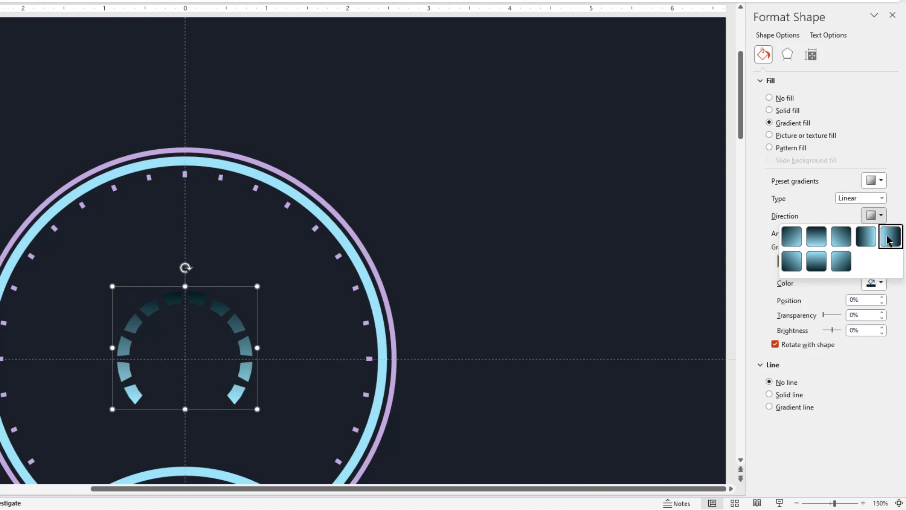
left_click(870, 241)
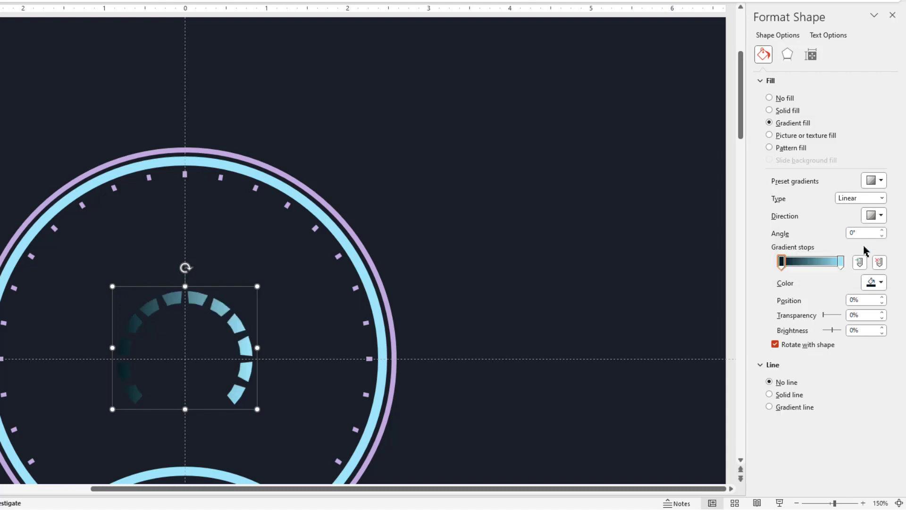
left_click(881, 231)
left_click(881, 231)
left_click(881, 230)
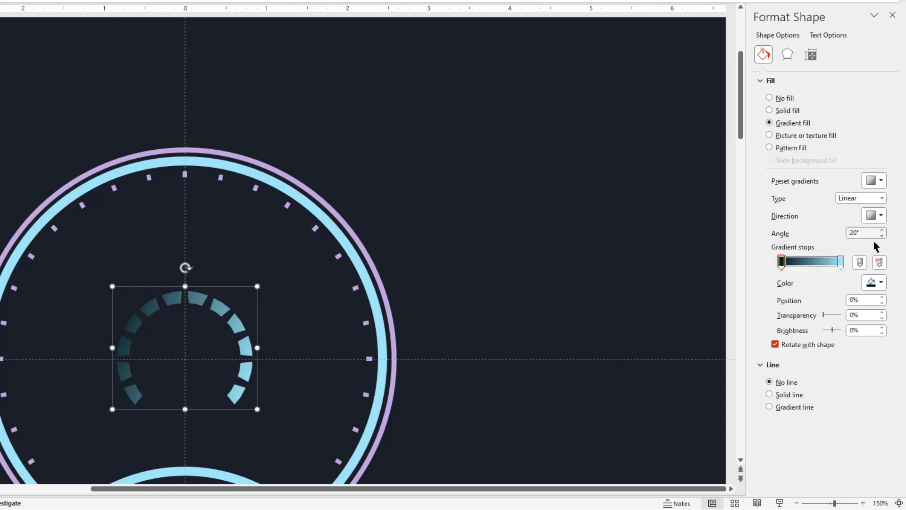
left_click(881, 235)
left_click_drag(841, 262, 785, 268)
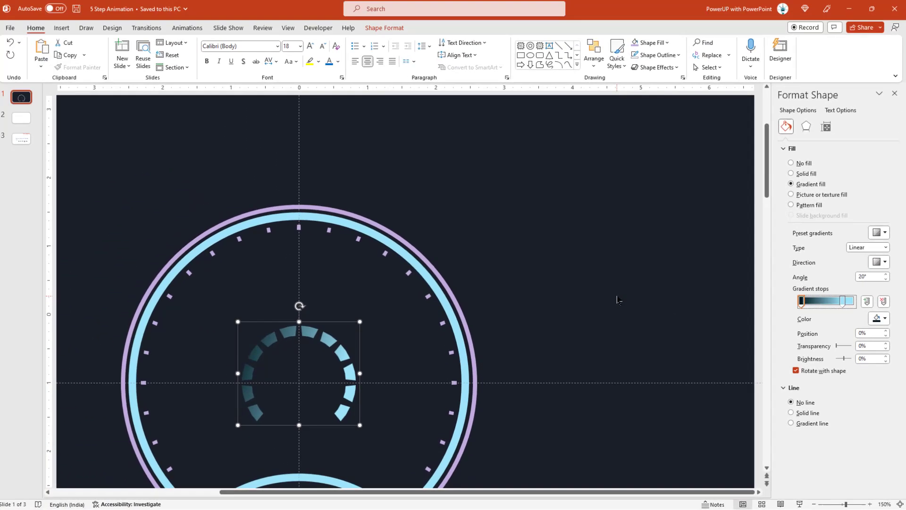
Duplicate the outer purple arc and shrink the copy concentrically around the inner gradient arc.
left_click(561, 260)
scroll(617, 300, "down", 3, "ctrl")
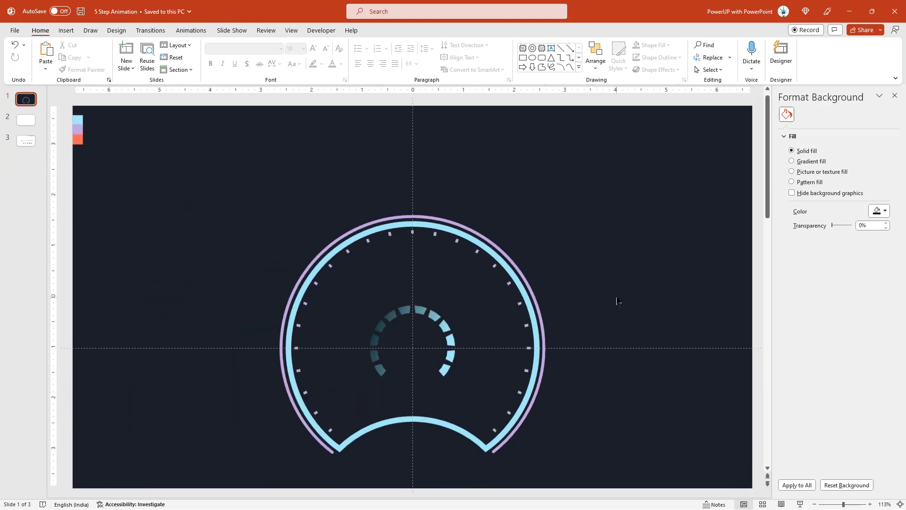
left_click(545, 358)
key("ctrl+d")
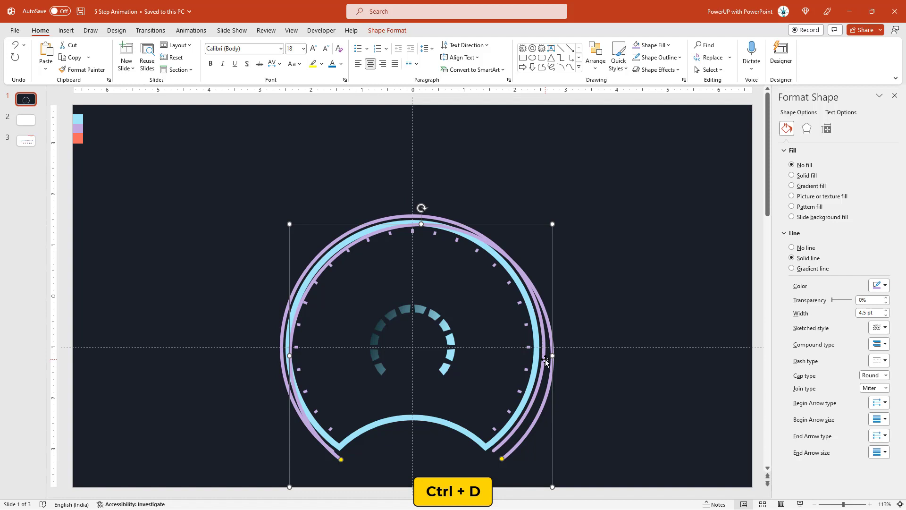
left_click_drag(548, 377, 538, 370)
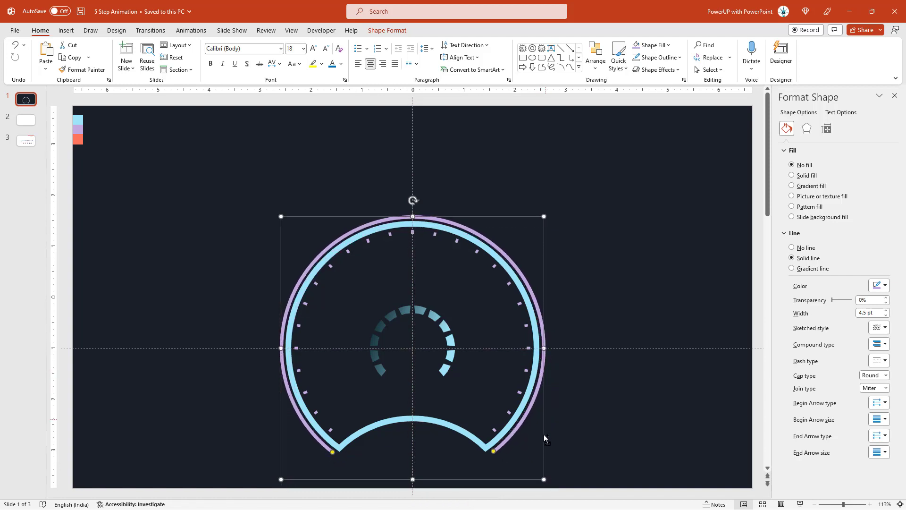
left_click_drag(544, 479, 460, 382)
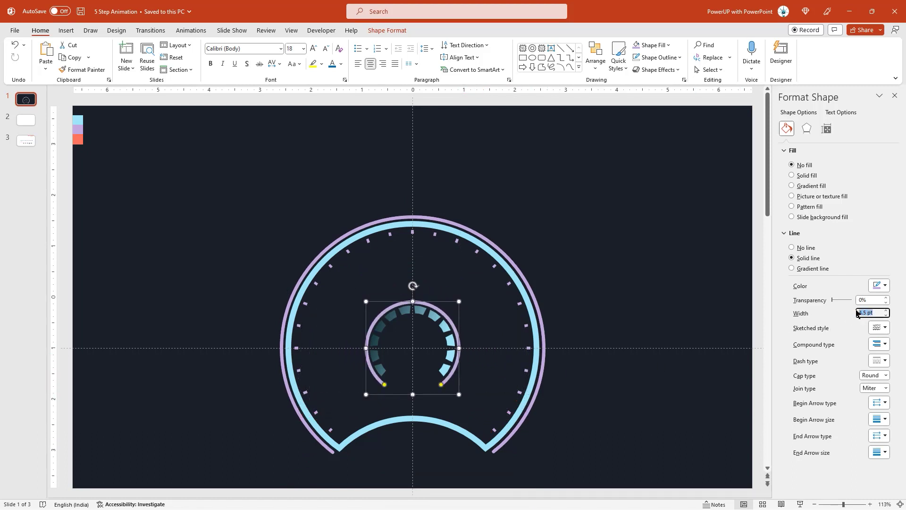
Give the small arc a 1 pt dark-grey outline and extend both its ends further down.
type("1")
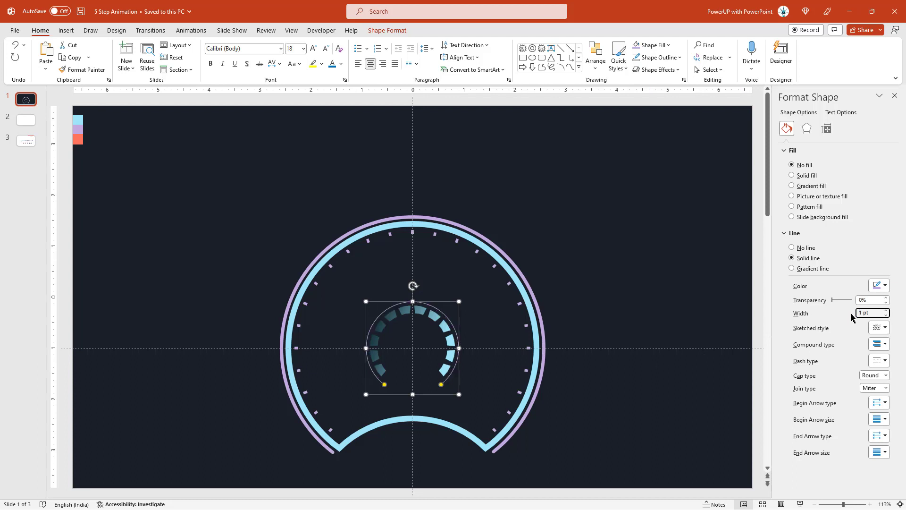
left_click(885, 286)
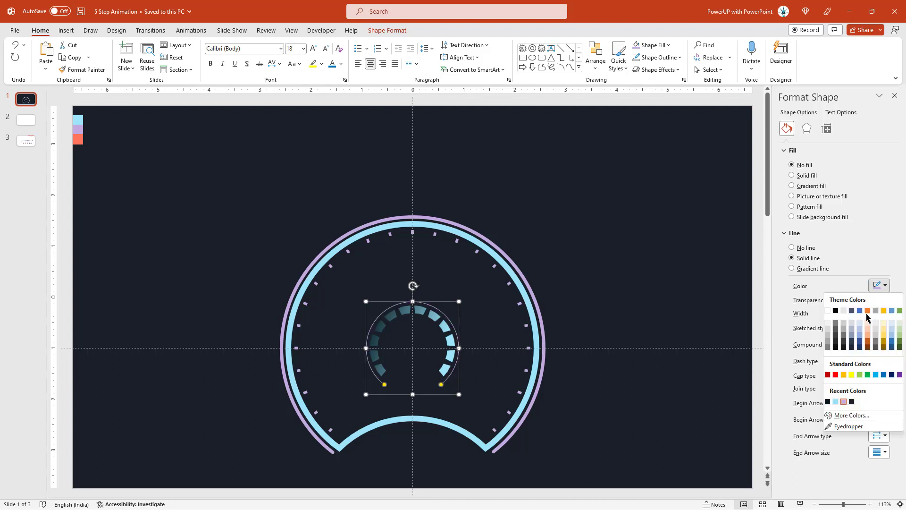
left_click(836, 330)
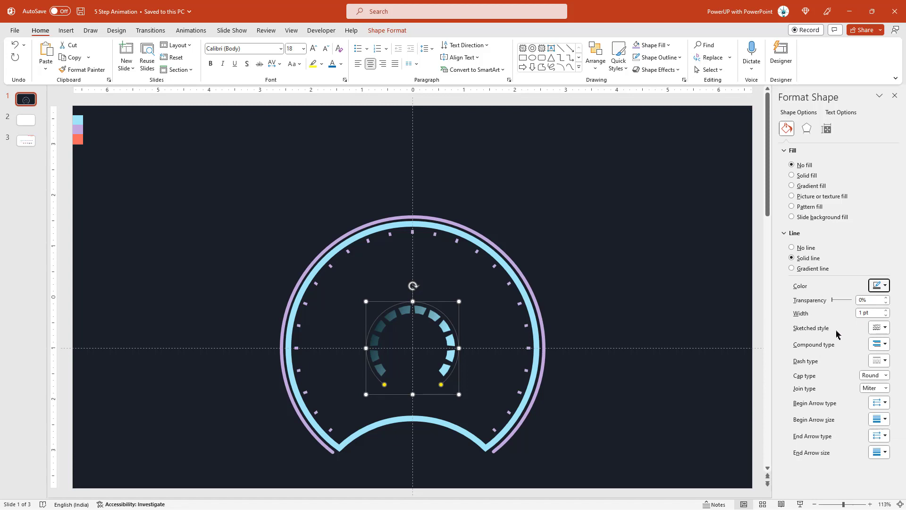
scroll(461, 426, "up", 5)
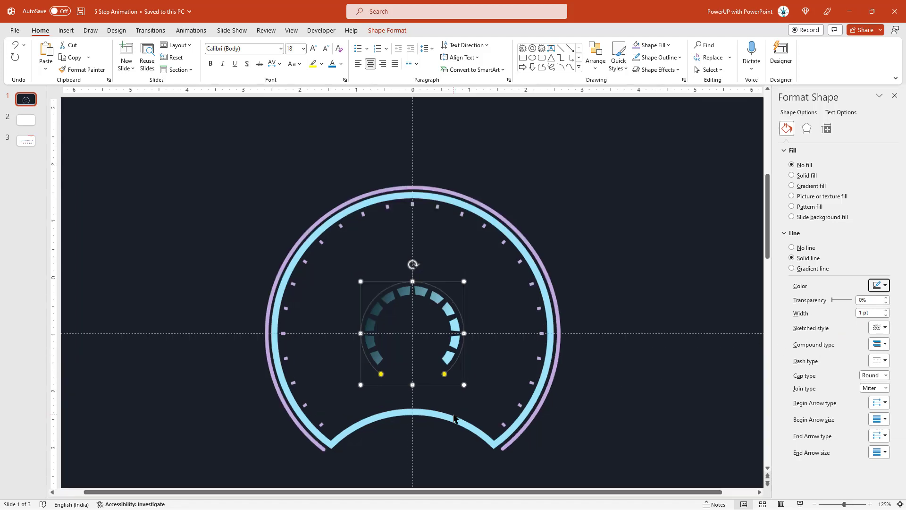
left_click_drag(463, 357, 473, 347)
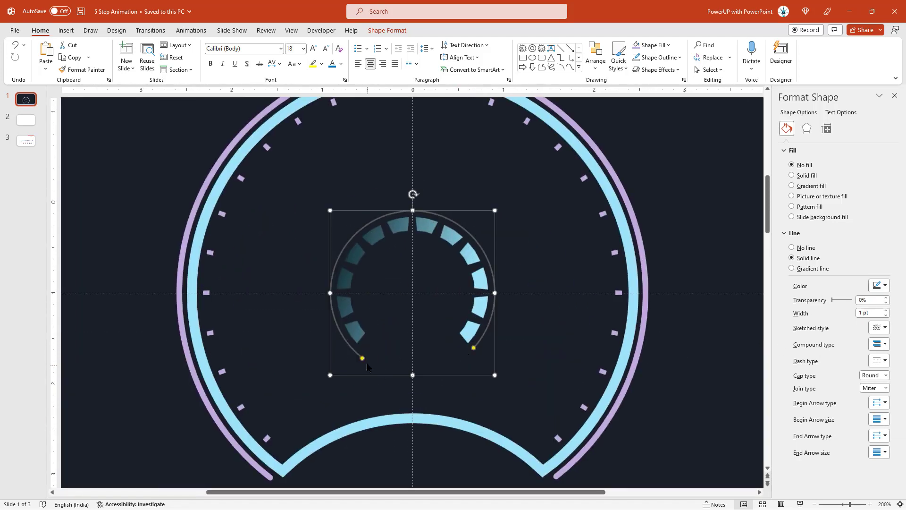
left_click_drag(362, 357, 351, 348)
left_click(277, 278)
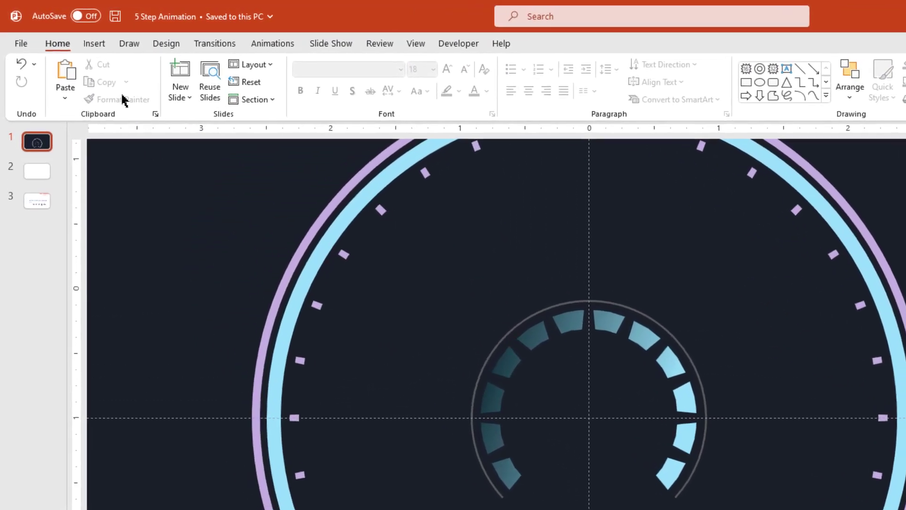
Draw a 0.57-inch circle at the gauge centre with no fill and a grey outline.
left_click(66, 30)
left_click(270, 102)
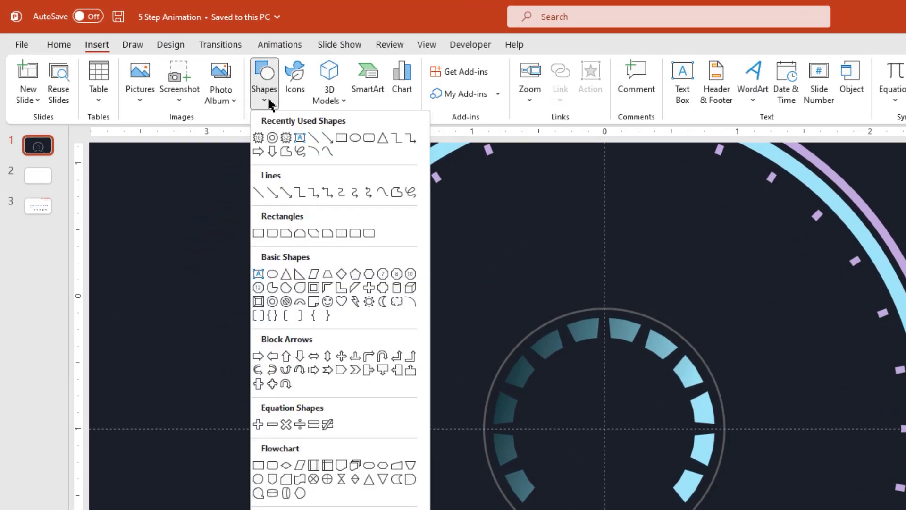
left_click(354, 137)
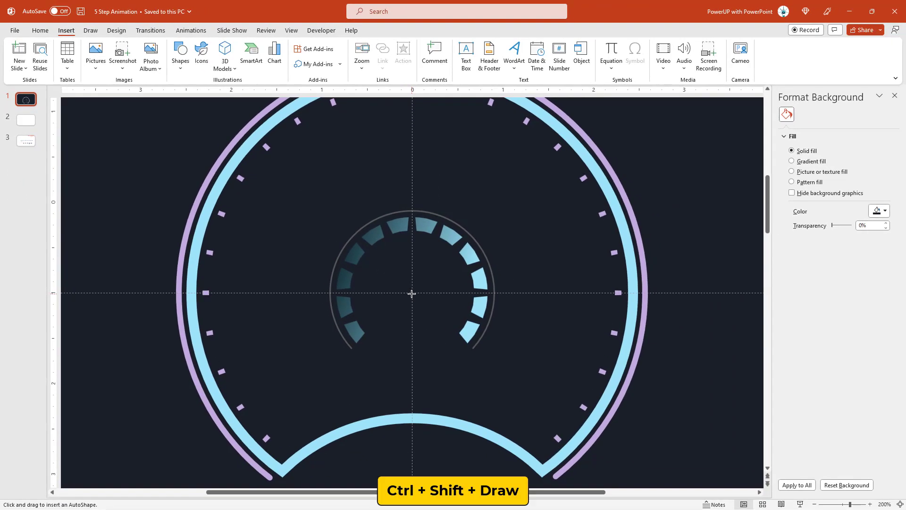
left_click_drag(423, 301, 434, 308)
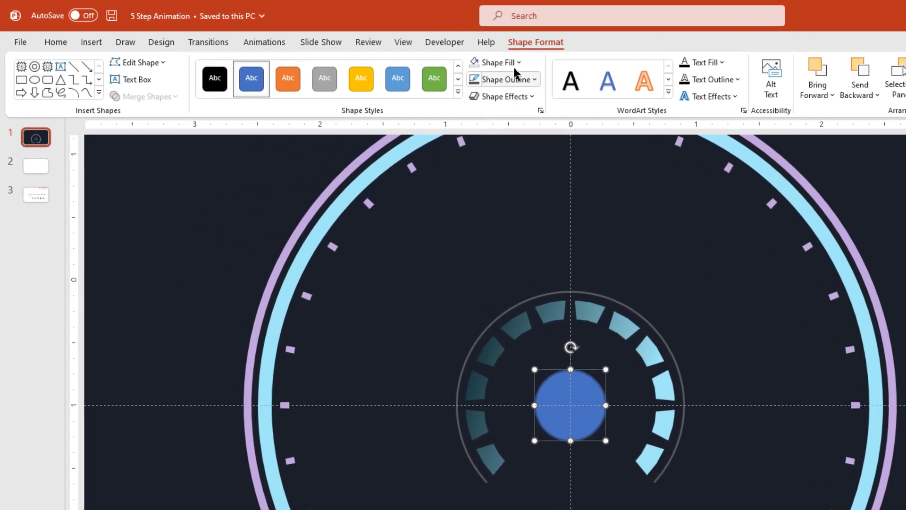
left_click(361, 44)
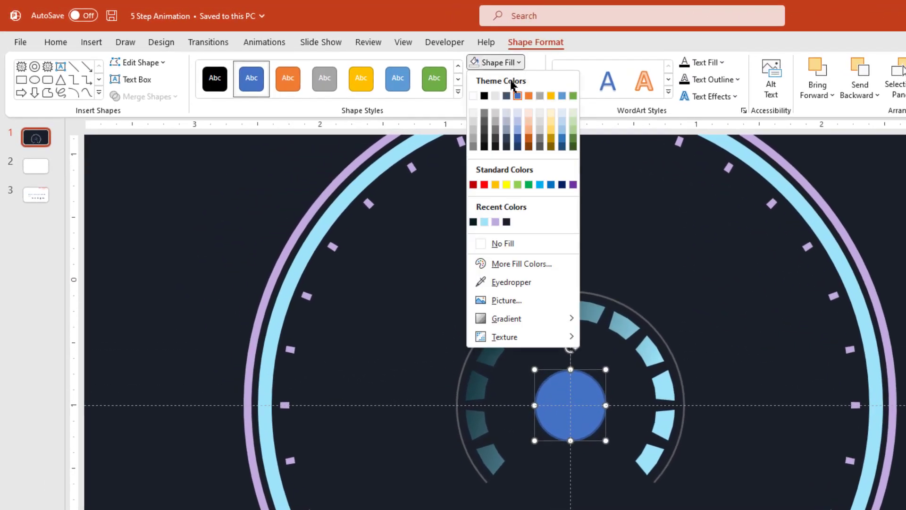
left_click(505, 243)
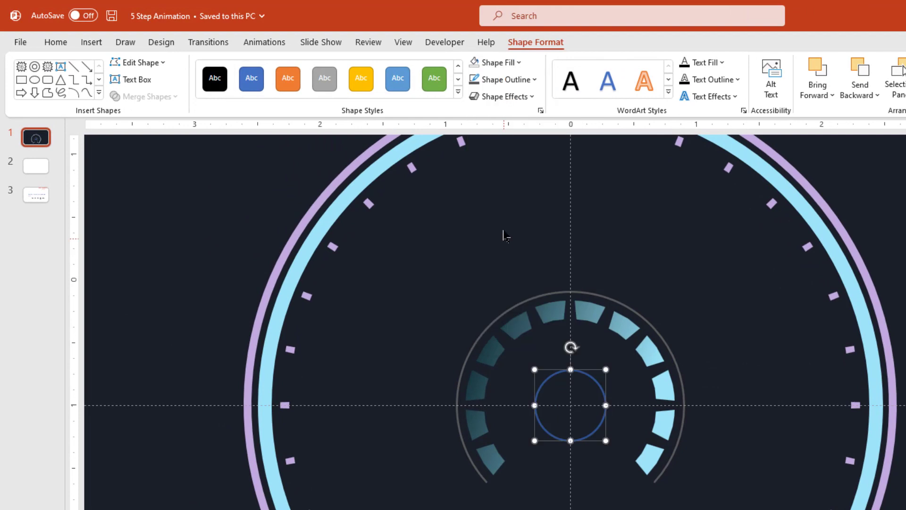
left_click(507, 79)
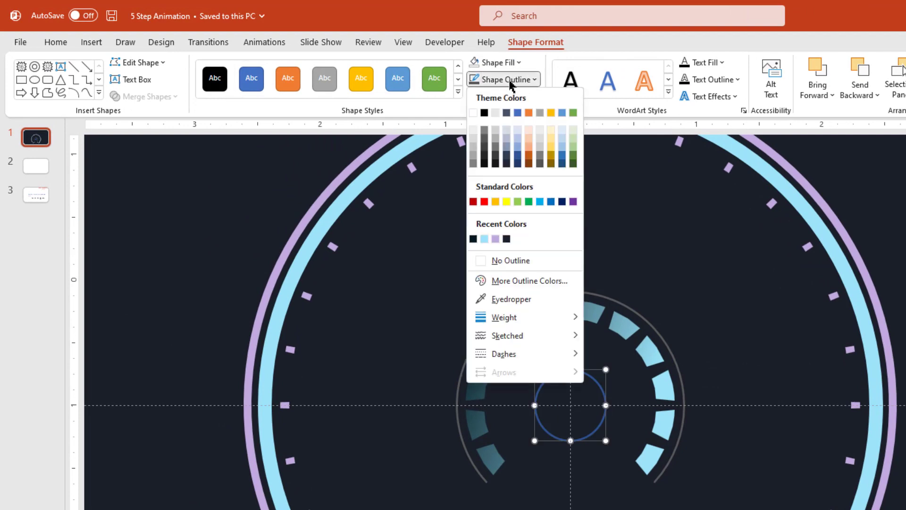
left_click(485, 141)
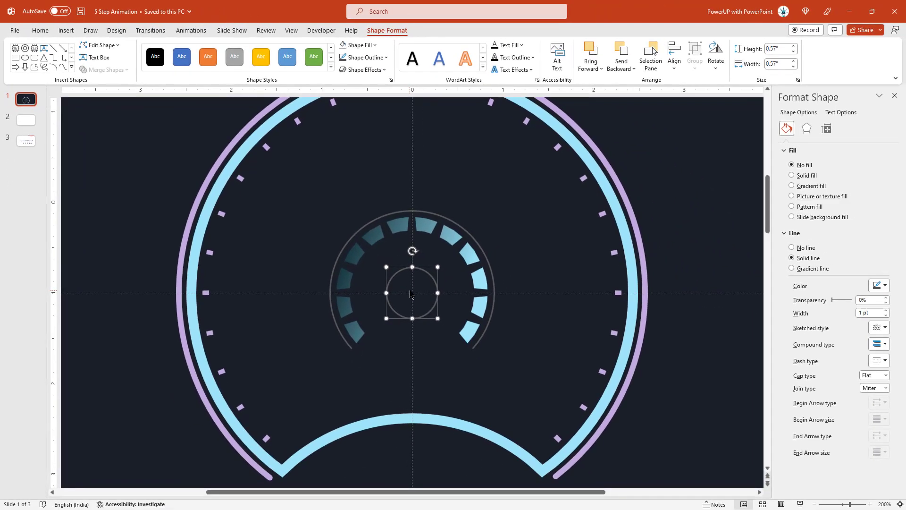
scroll(411, 294, "down", 5)
left_click(441, 285)
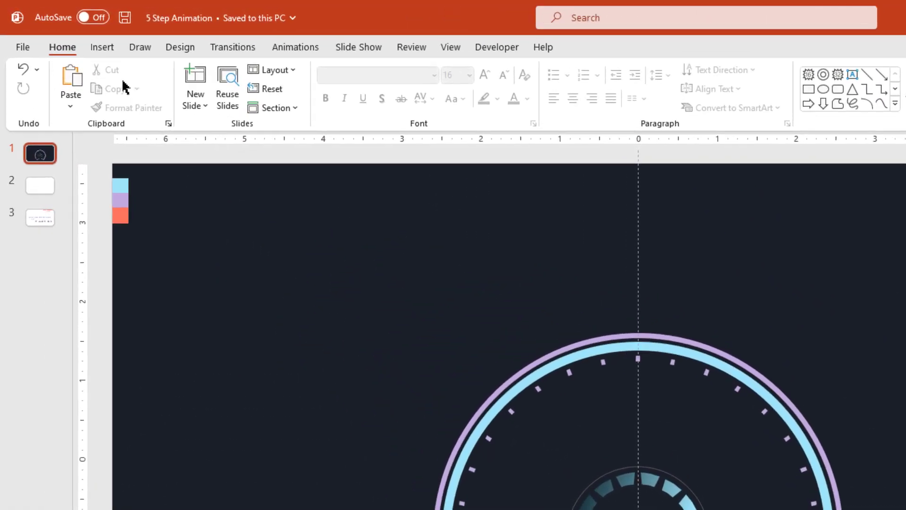
Draw a tall, thin isosceles triangle near the slide's top-left.
left_click(66, 30)
left_click(294, 113)
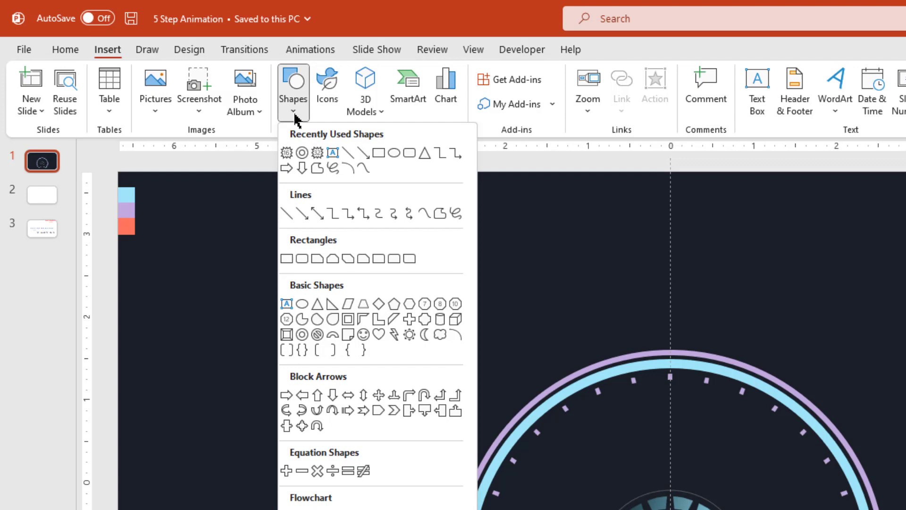
left_click(425, 156)
left_click_drag(350, 196, 363, 358)
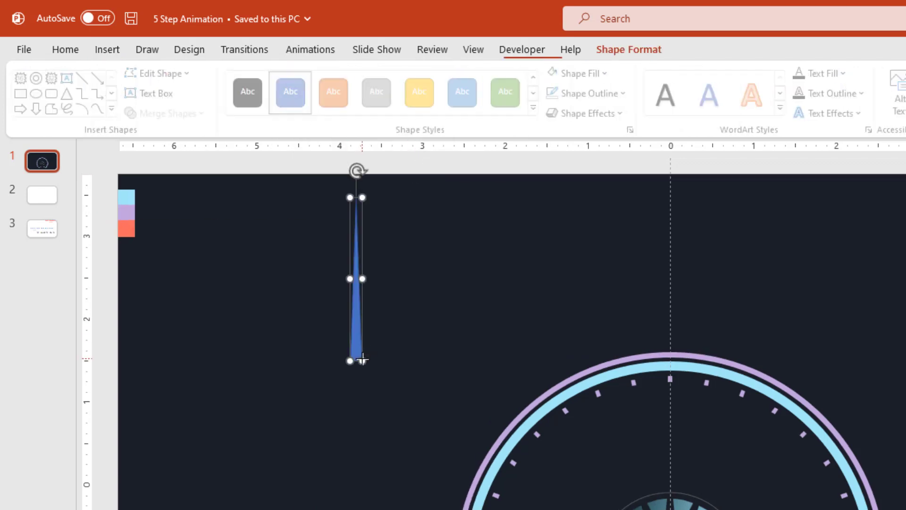
Remove the triangle's outline and fill it coral, sampled from the coral swatch with the eyedropper.
left_click(581, 94)
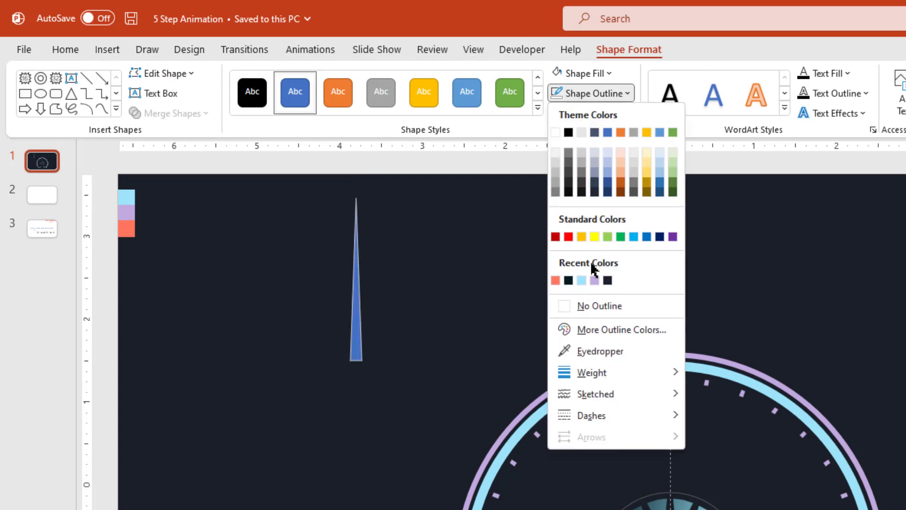
left_click(592, 305)
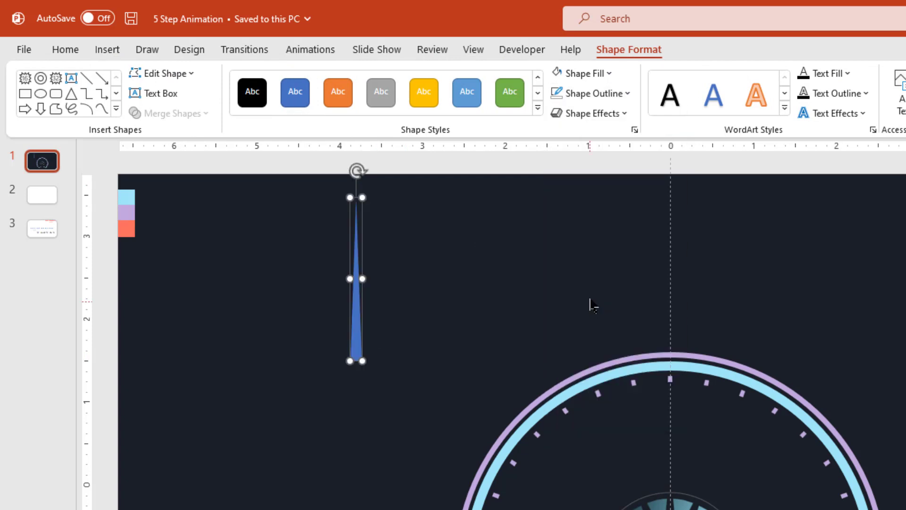
left_click(608, 74)
left_click(597, 331)
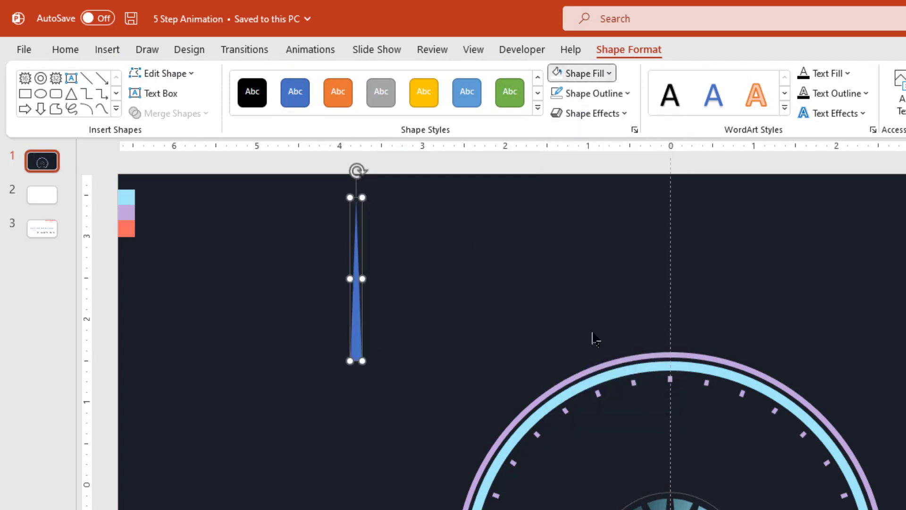
left_click(128, 230)
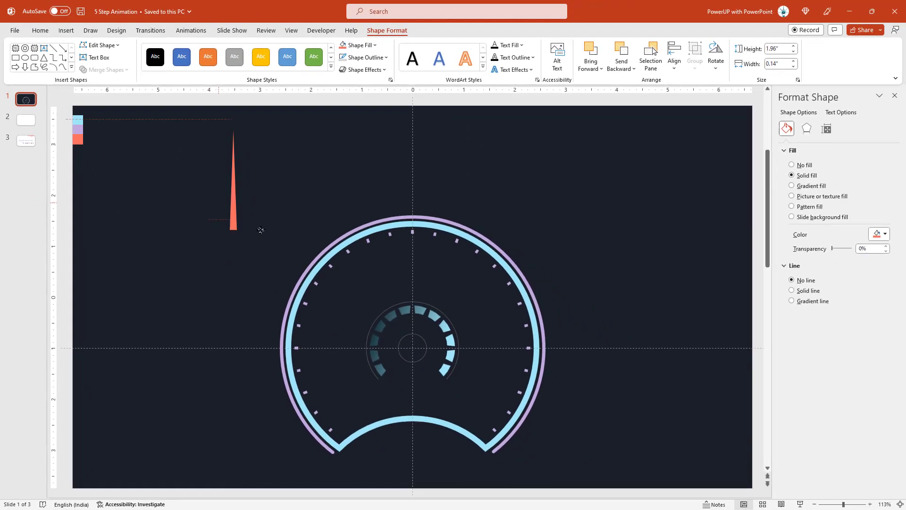
Move the coral needle to the gauge centre, shorten it to 1.87 inches, and centre it horizontally.
left_click_drag(230, 211, 410, 328)
scroll(410, 329, "up", 5)
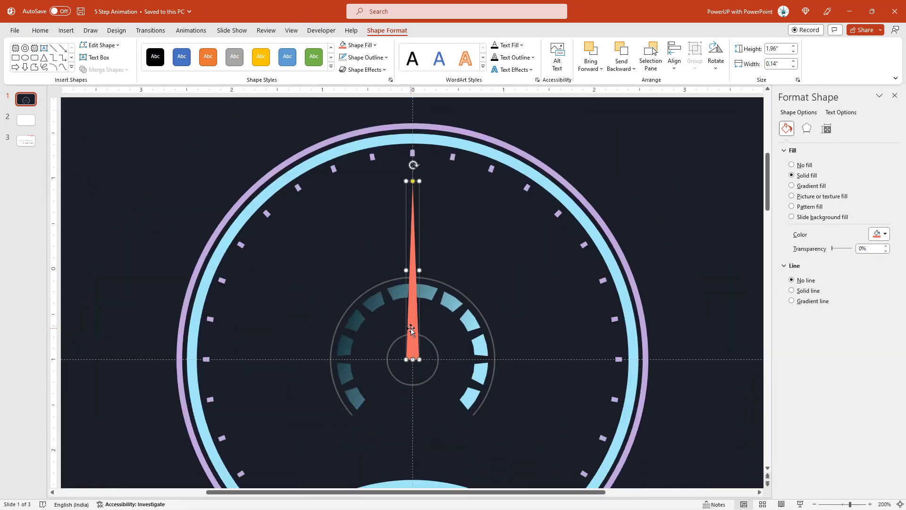
left_click(453, 254)
left_click(413, 203)
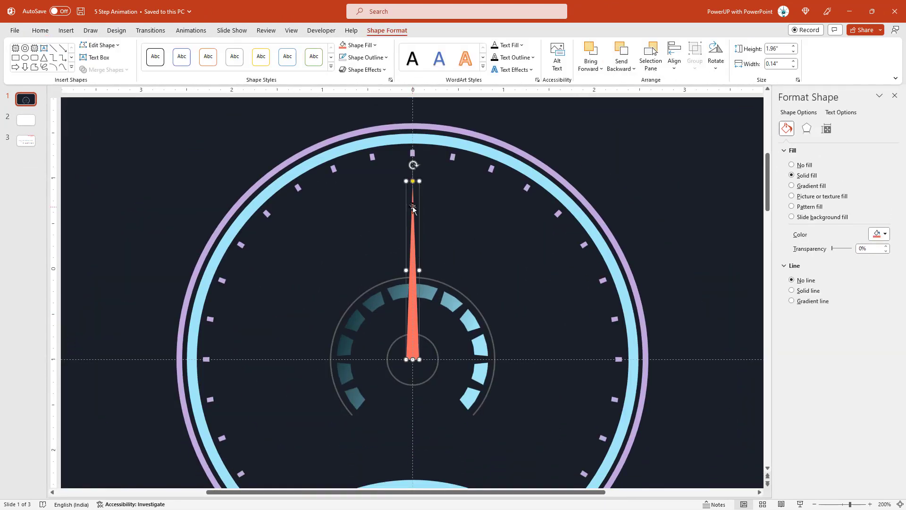
left_click_drag(413, 185, 418, 189)
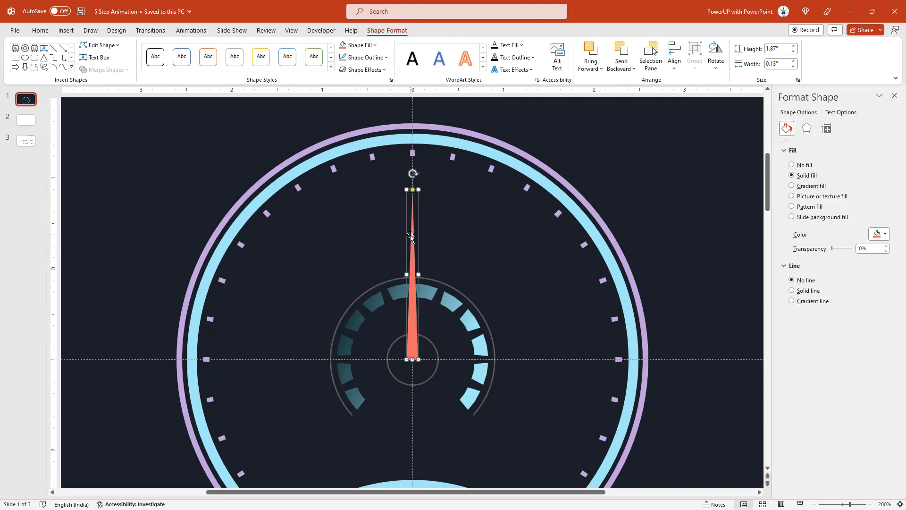
left_click(676, 70)
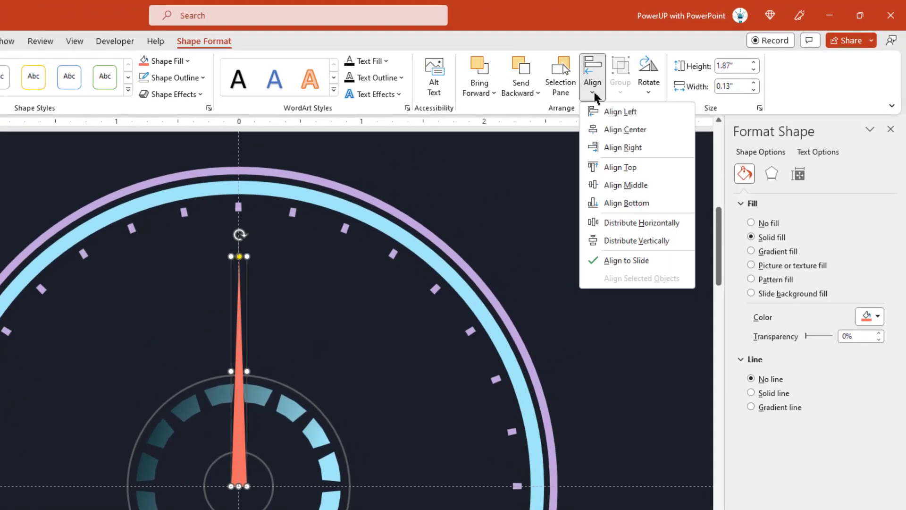
left_click(602, 128)
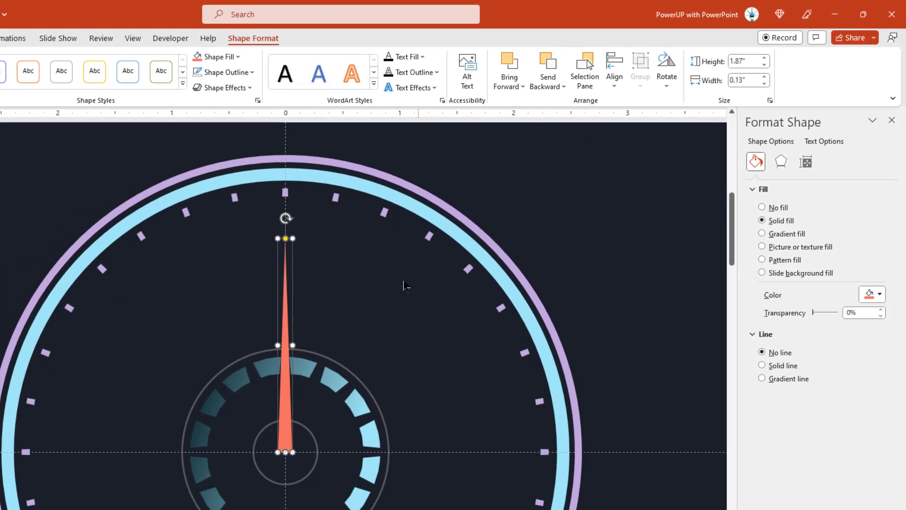
left_click(333, 316)
left_click(406, 250)
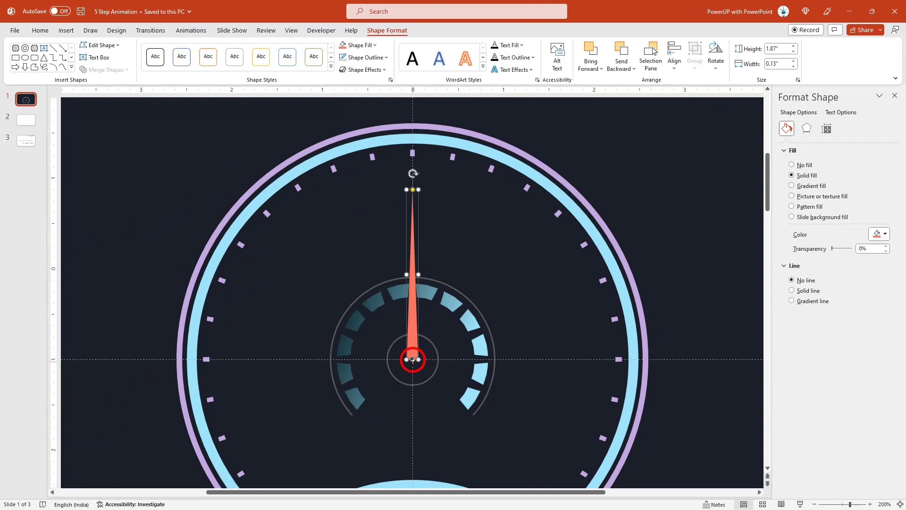
Duplicate the needle, rotate the copy 180°, and snap it base-to-base below the original.
key("ctrl+d")
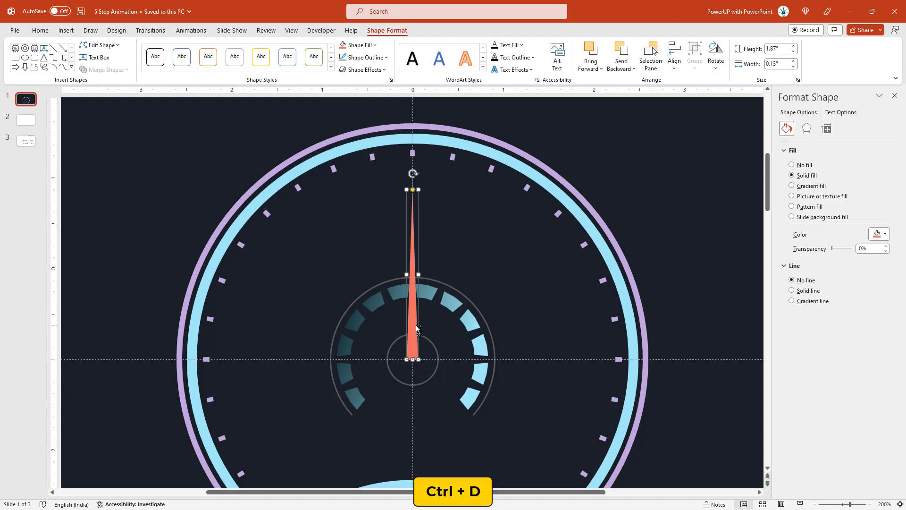
left_click_drag(418, 328, 493, 288)
left_click_drag(492, 173, 492, 376)
left_click_drag(492, 215, 412, 380)
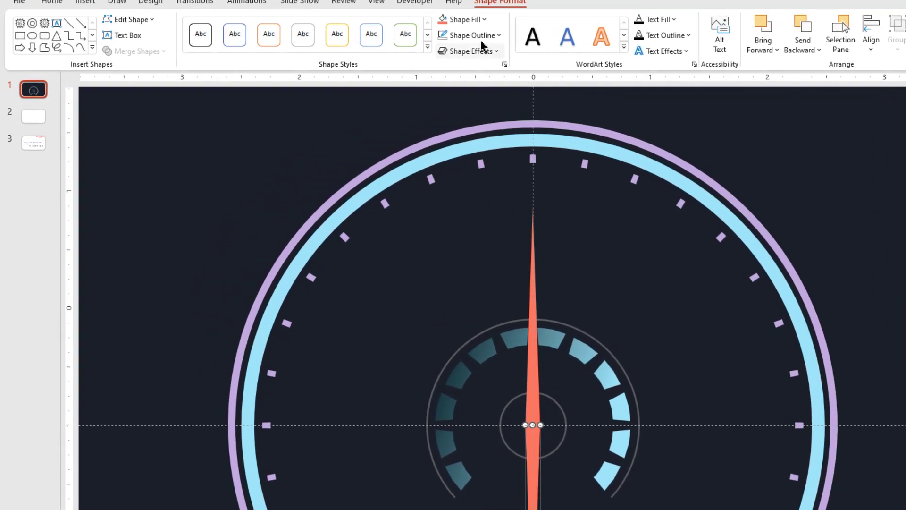
Remove the lower needle copy's fill and group it with the coral needle.
left_click(481, 21)
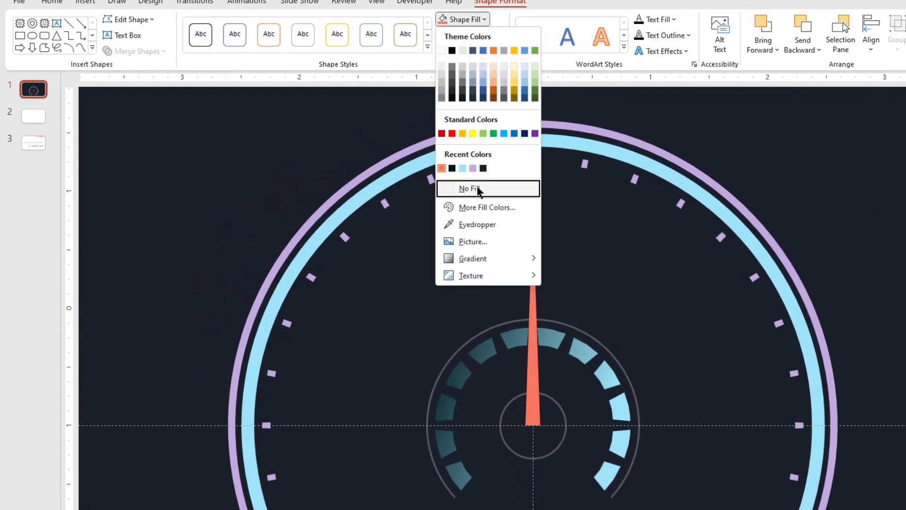
left_click(474, 188)
left_click(504, 64)
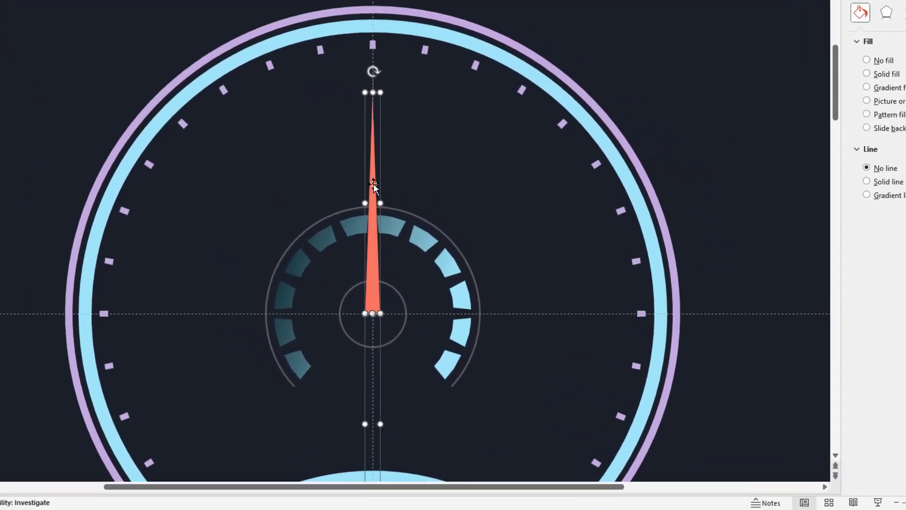
right_click(373, 185)
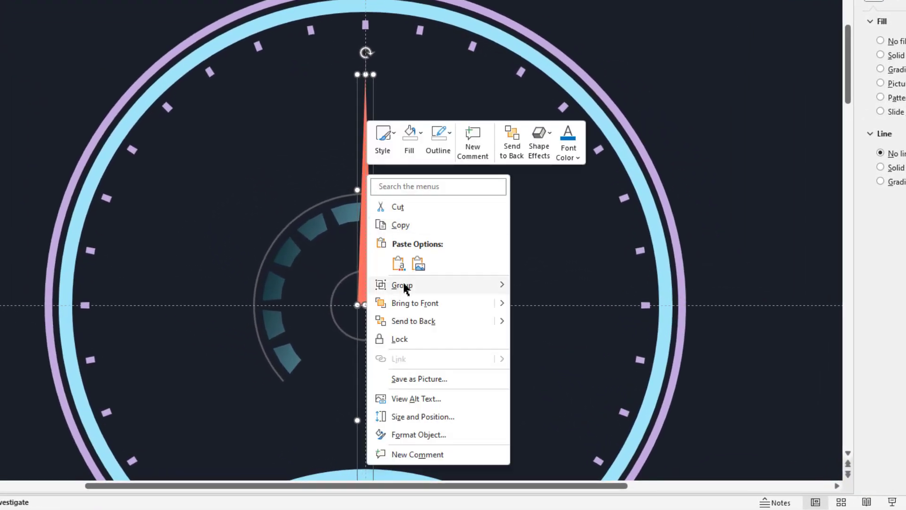
mouse_move(448, 289)
left_click(542, 288)
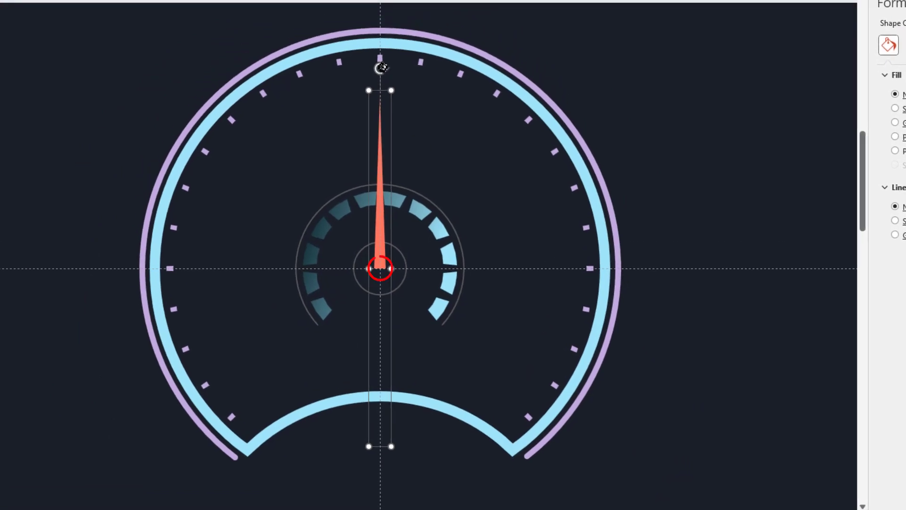
Test-rotate the needle group around the gauge centre.
left_click_drag(381, 68, 371, 223)
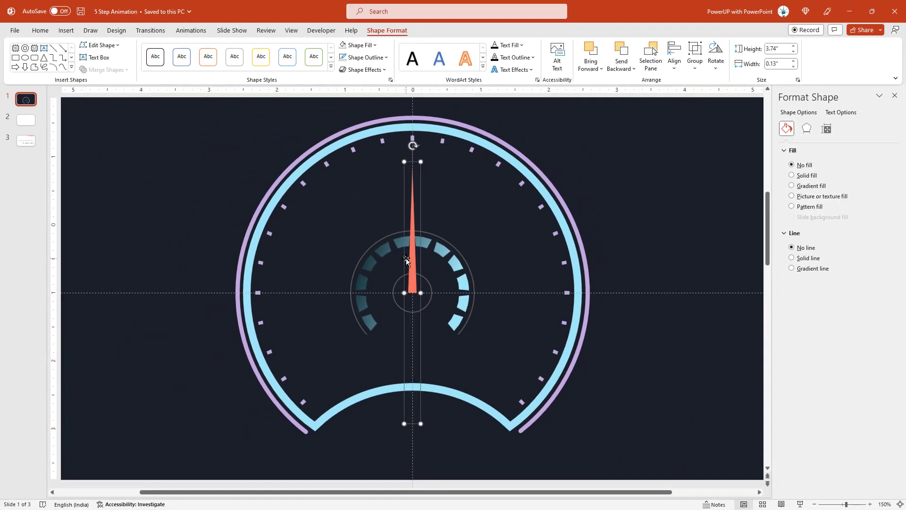
scroll(405, 259, "down", 2)
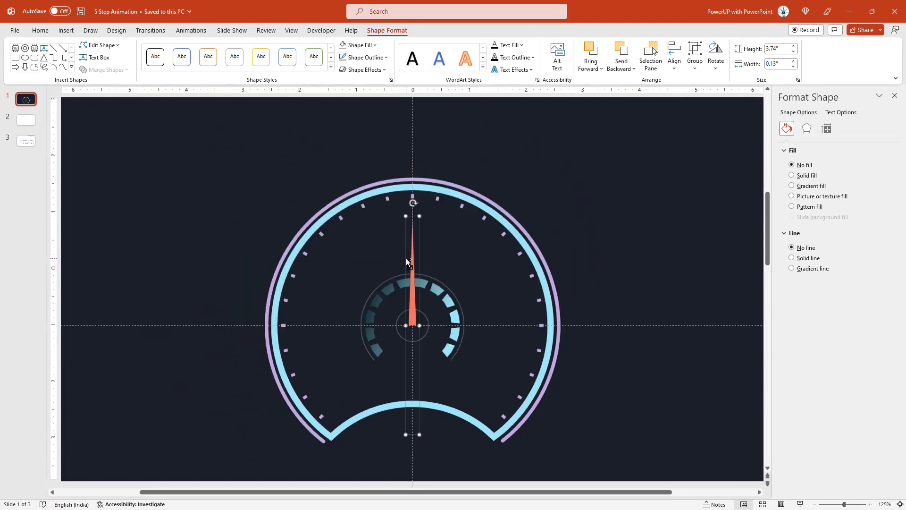
scroll(383, 275, "down", 1)
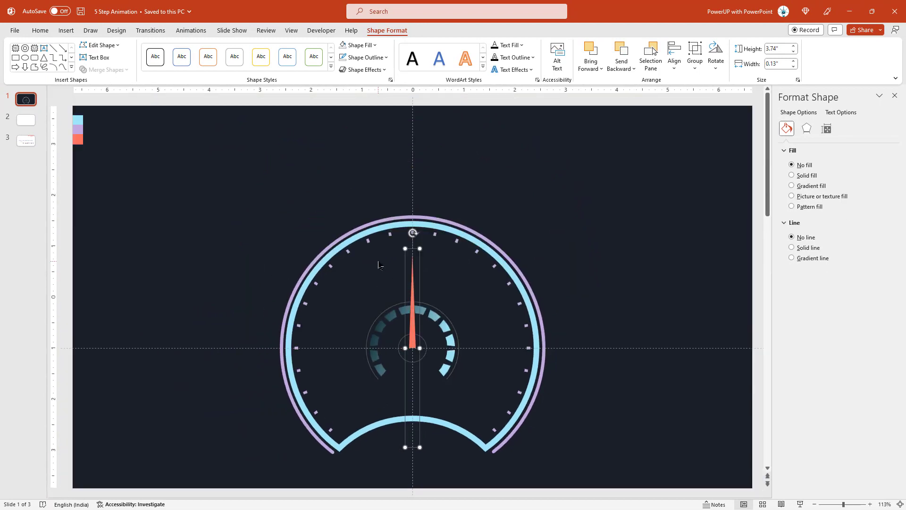
Bring the 10–250 number labels from slide 3 onto the gauge slide in light blue.
left_click(379, 265)
left_click(29, 140)
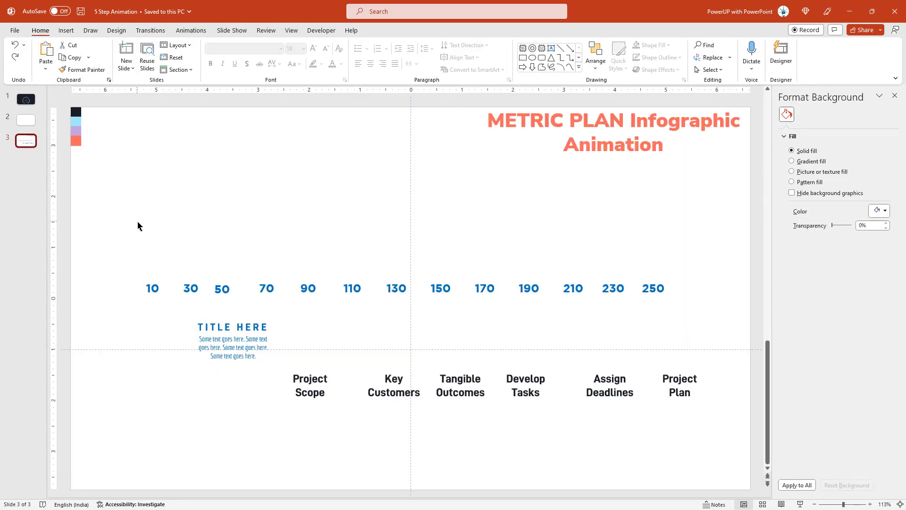
left_click_drag(119, 238, 647, 313)
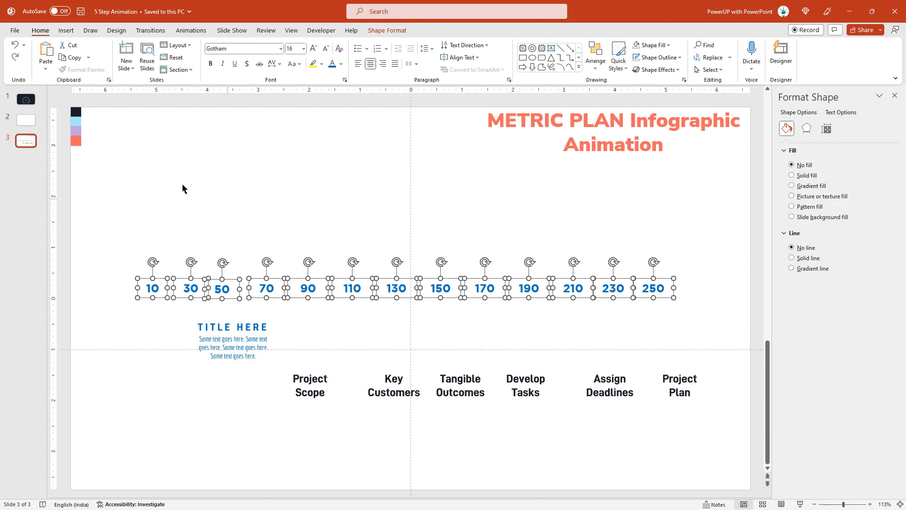
left_click(35, 101)
key("ctrl+v")
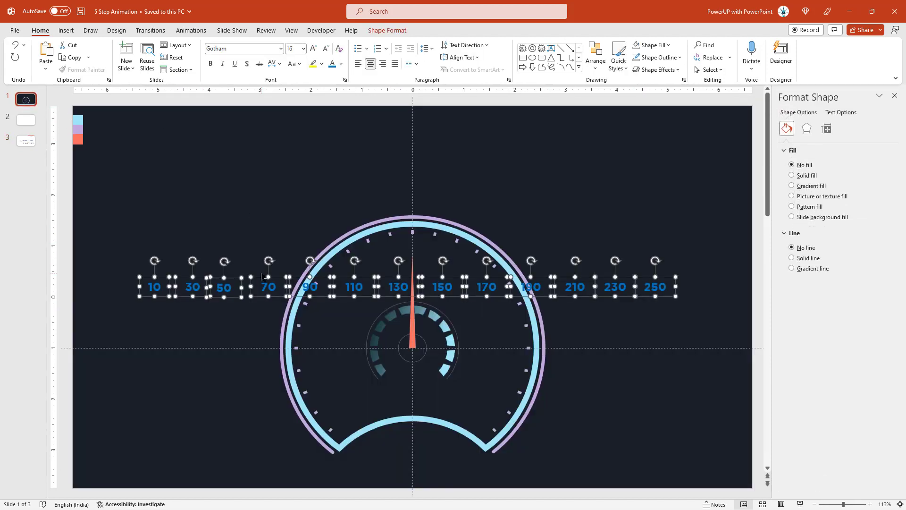
left_click_drag(330, 283, 349, 172)
left_click(340, 64)
left_click(348, 179)
left_click(176, 202)
Place the 10, 30, 50, 70 and 90 labels along the gauge's left arc.
left_click_drag(179, 182, 347, 435)
left_click_drag(218, 187, 325, 400)
left_click_drag(248, 185, 316, 358)
left_click_drag(290, 177, 324, 313)
left_click_drag(332, 178, 347, 278)
Place the 110 through 250 labels along the gauge's upper and right arc.
left_click_drag(373, 174, 375, 253)
left_click_drag(422, 182, 419, 251)
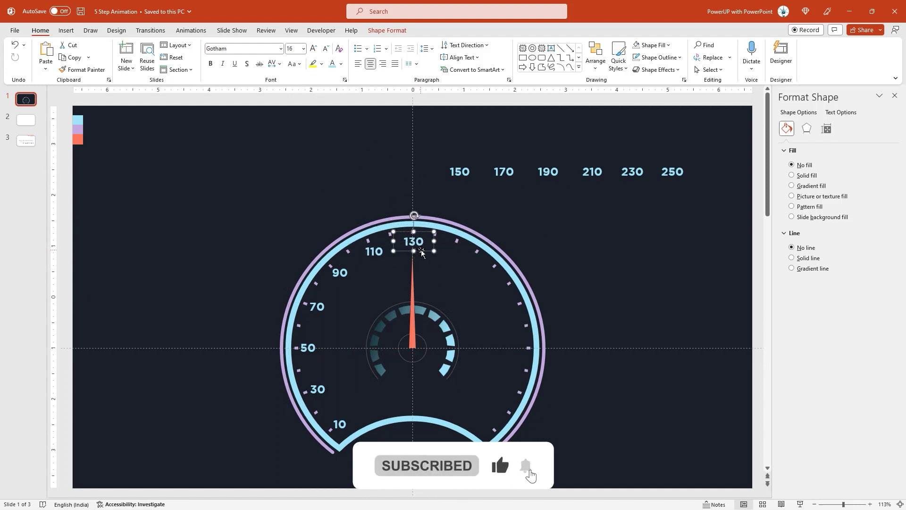
left_click_drag(465, 182, 457, 260)
left_click_drag(504, 173, 482, 273)
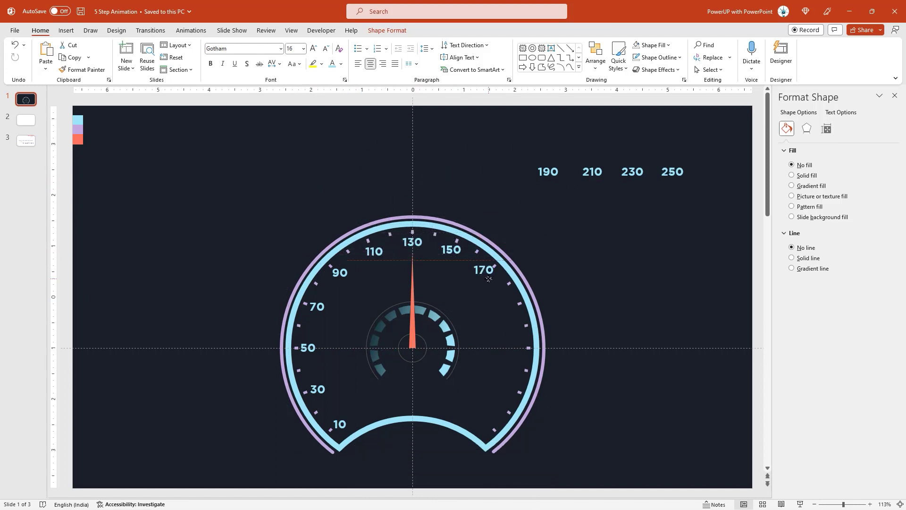
left_click_drag(550, 176, 516, 321)
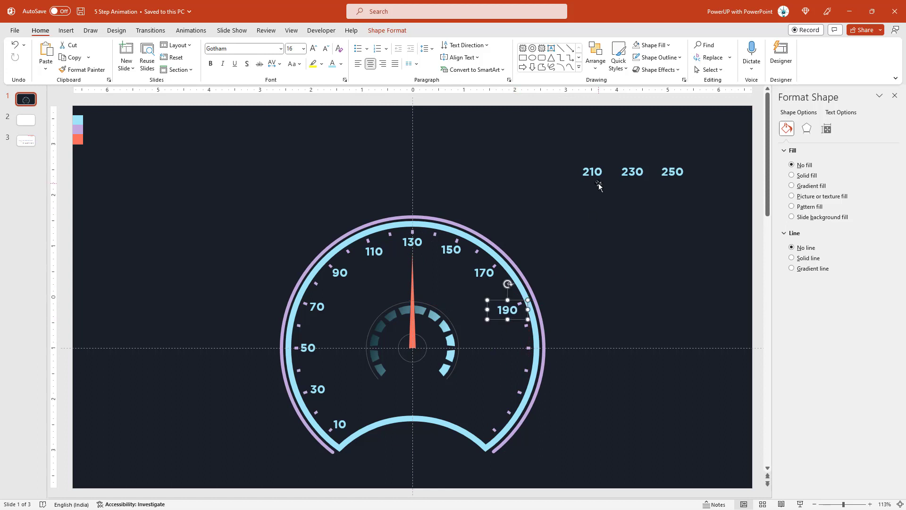
left_click_drag(593, 173, 516, 348)
left_click_drag(639, 177, 518, 400)
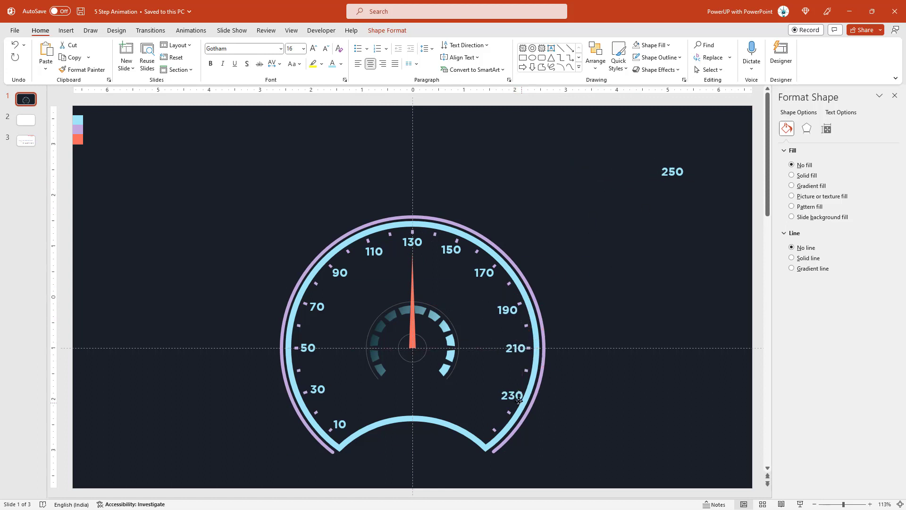
left_click_drag(681, 182, 490, 434)
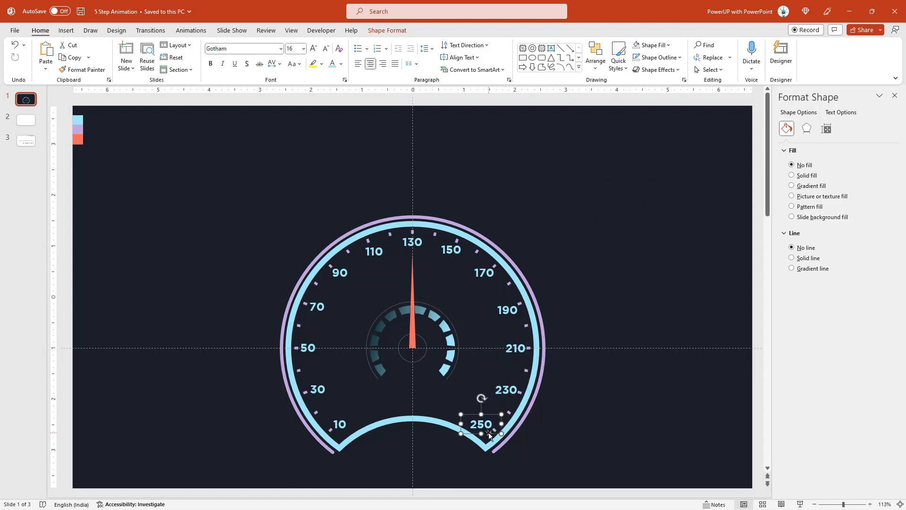
left_click(233, 319)
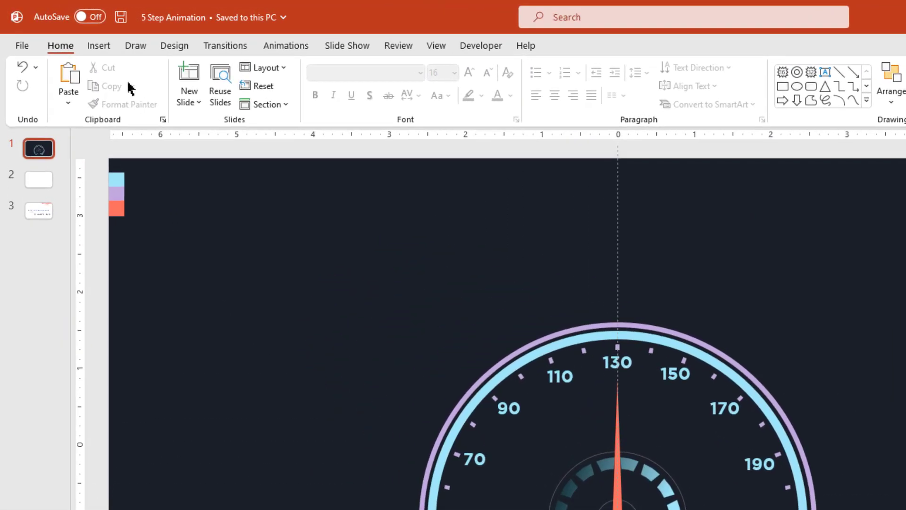
Draw a small oval circle at the gauge's lower left.
left_click(99, 46)
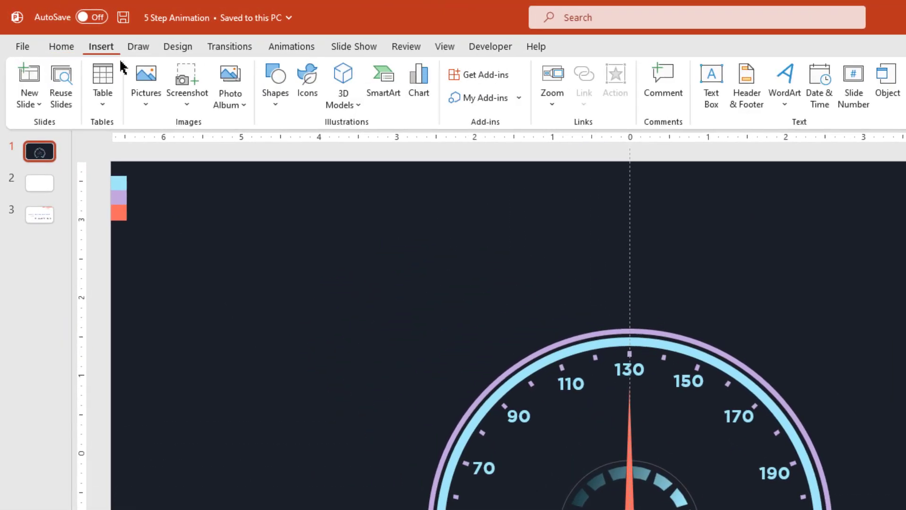
left_click(269, 110)
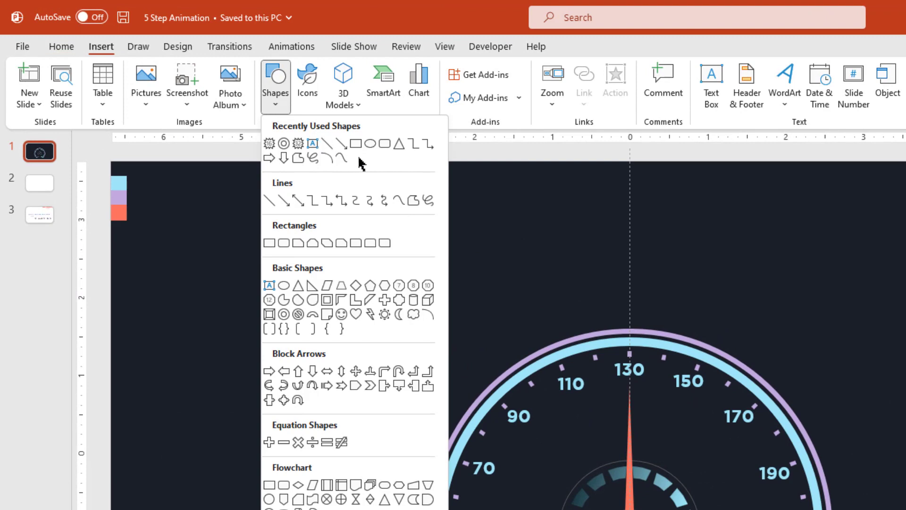
left_click(371, 144)
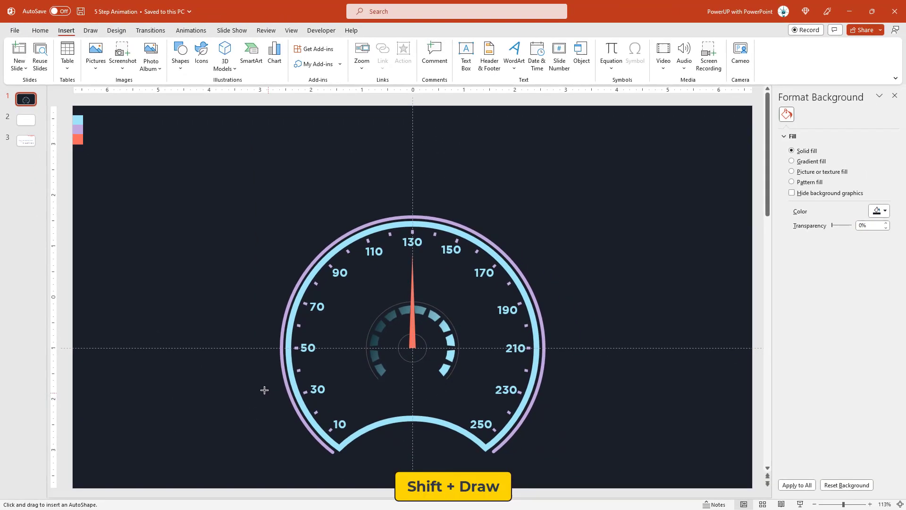
left_click_drag(264, 390, 277, 404)
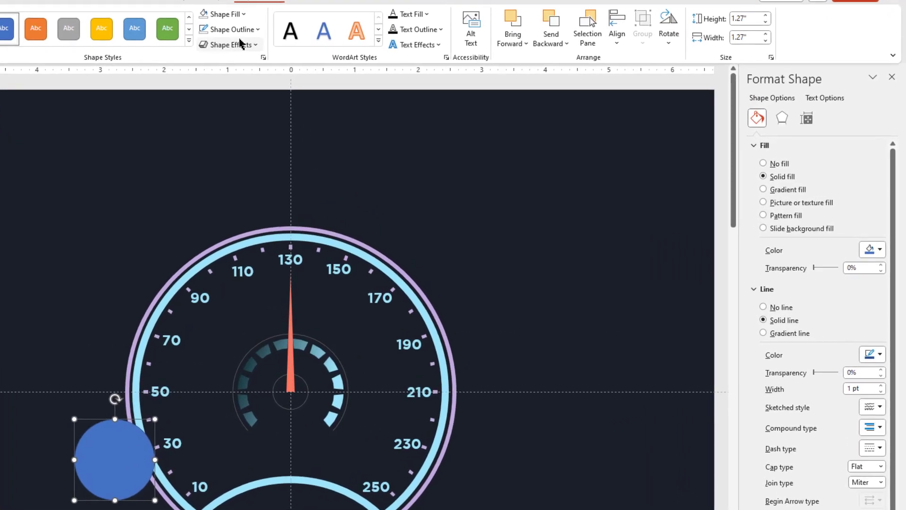
Give the circle no outline and a light-blue fill.
left_click(366, 57)
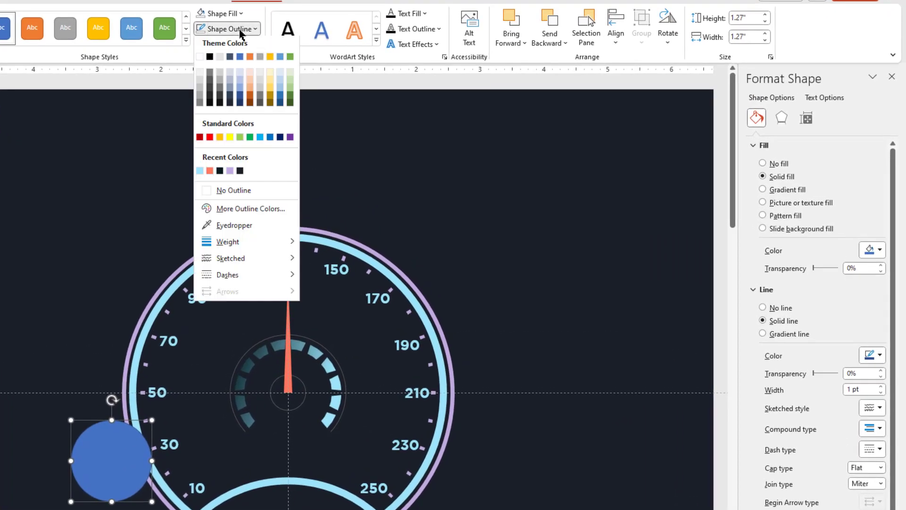
left_click(233, 193)
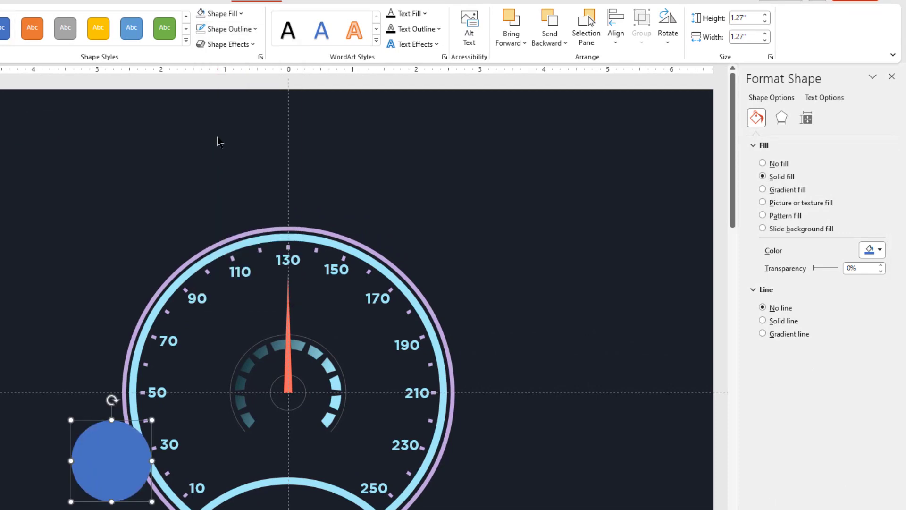
left_click(236, 14)
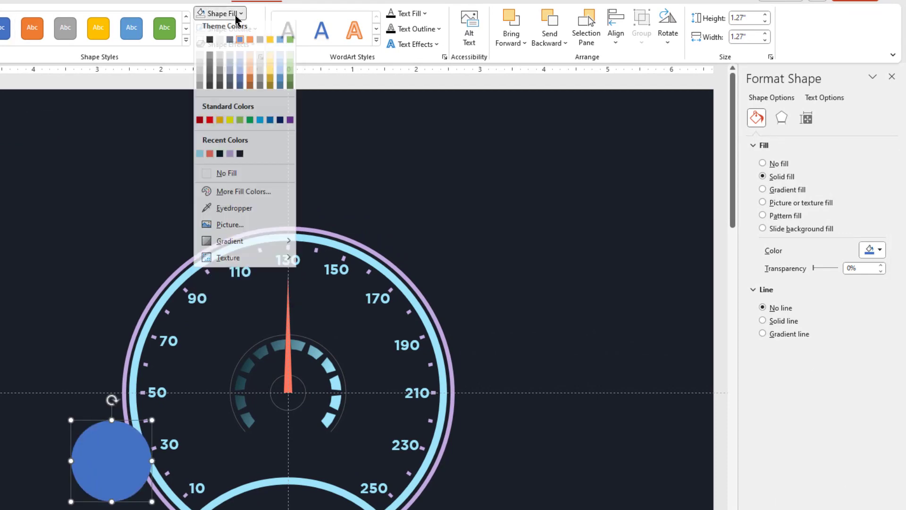
left_click(199, 158)
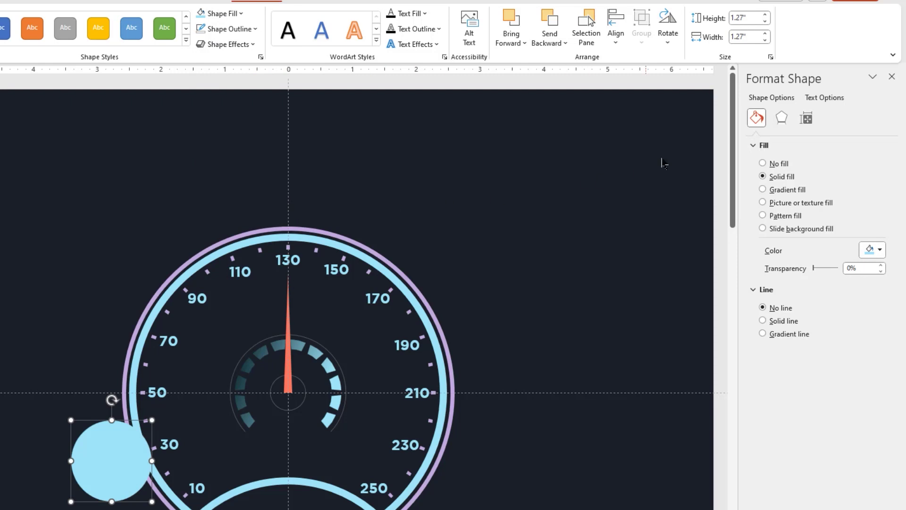
Apply a centred outer shadow coloured light blue to the circle.
left_click(779, 120)
left_click(772, 145)
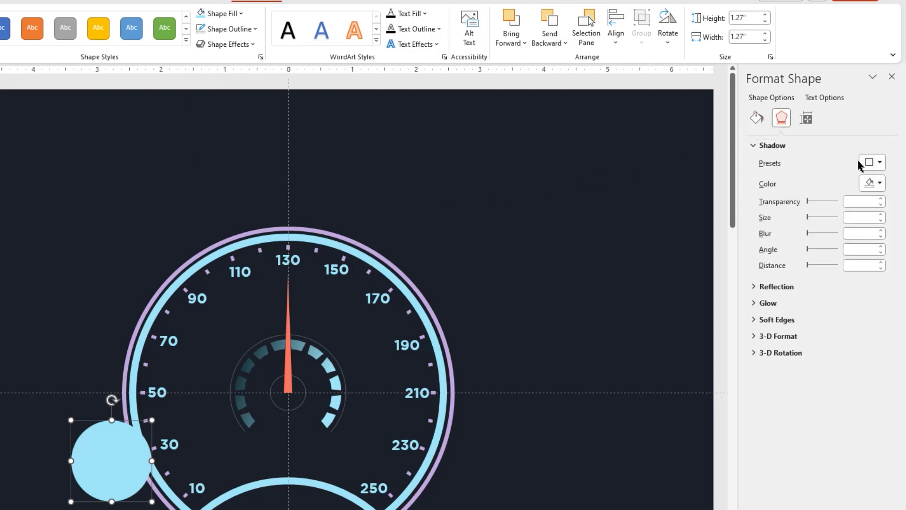
left_click(870, 161)
left_click(854, 294)
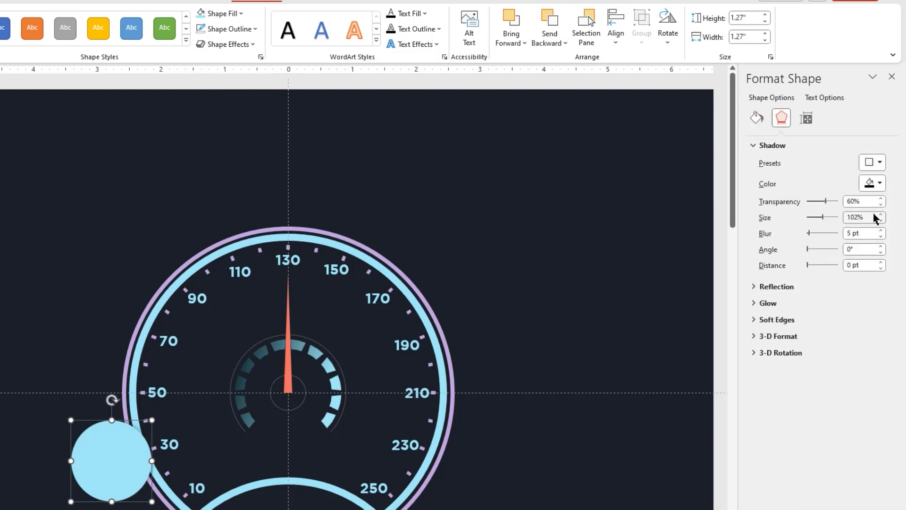
left_click(879, 184)
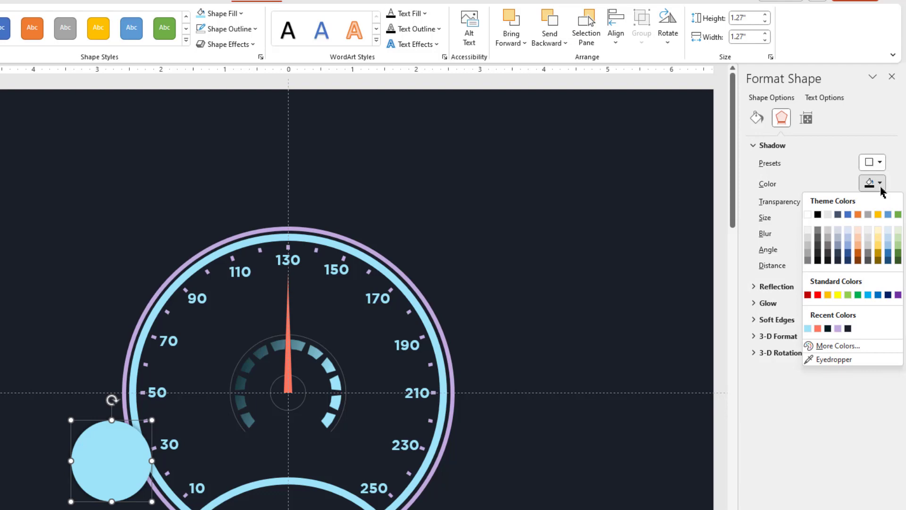
left_click(808, 328)
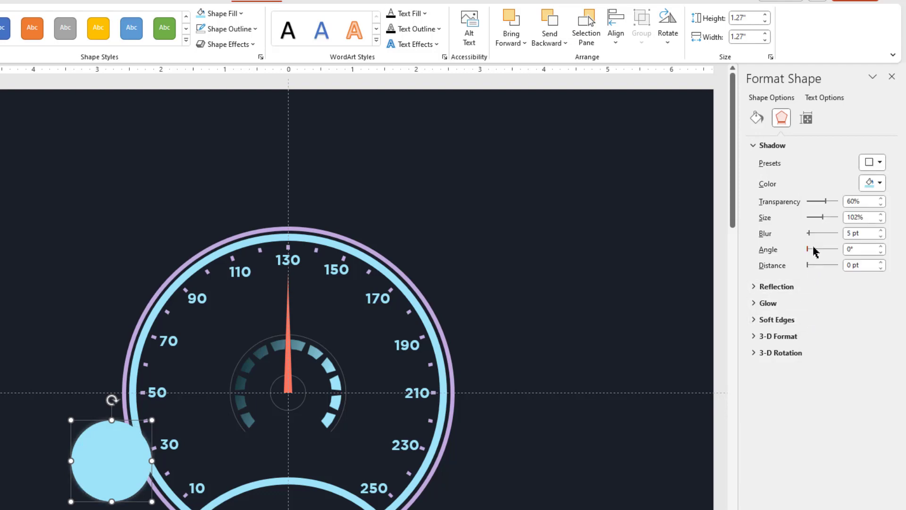
Widen the circle's shadow blur to 100 pt and copy it into six circles, three per side.
left_click_drag(808, 235, 836, 237)
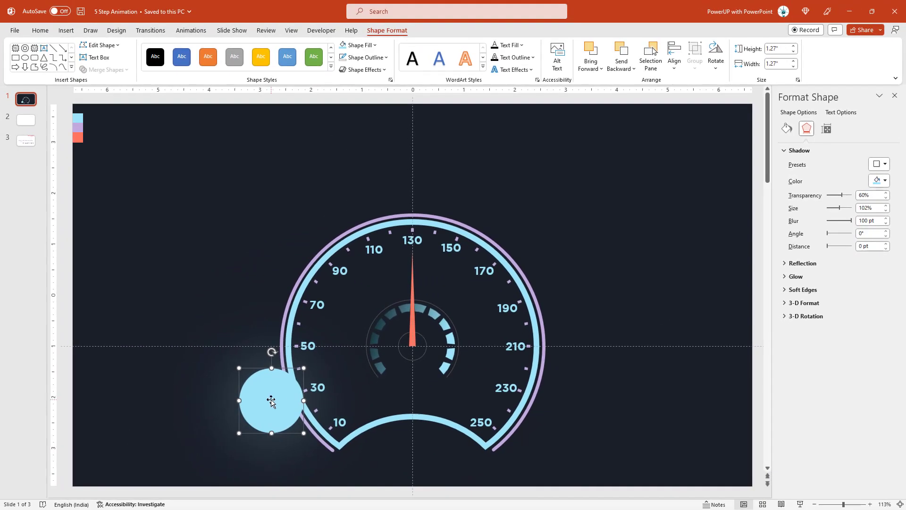
left_click_drag(270, 398, 269, 408)
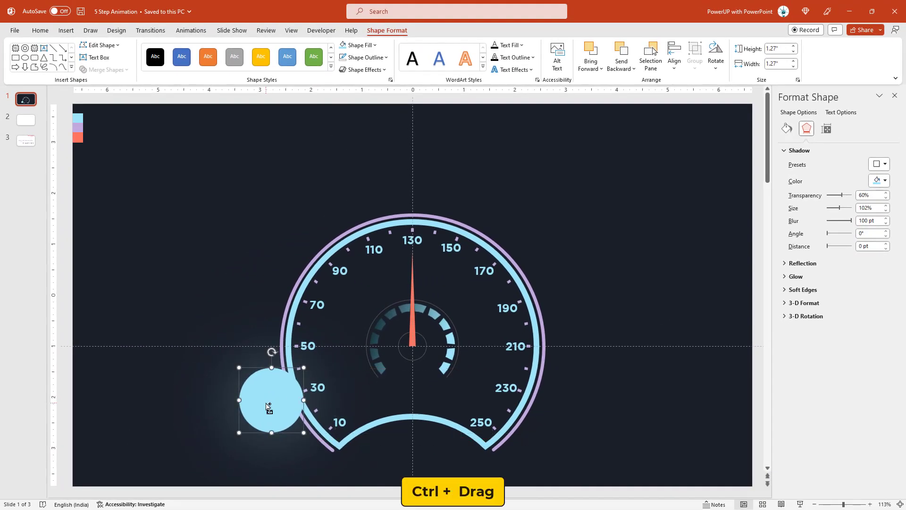
left_click_drag(250, 379, 353, 215)
left_click_drag(352, 216, 541, 415)
Bring the six step-name text boxes from slide 3 onto the gauge slide.
left_click(239, 214)
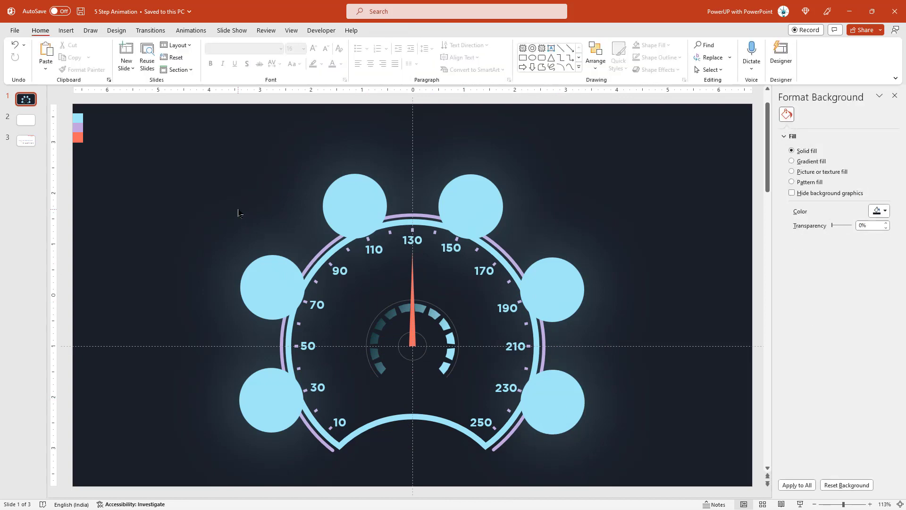
left_click(24, 142)
left_click_drag(279, 358, 728, 418)
left_click(32, 105)
left_click_drag(376, 367, 313, 126)
left_click(340, 64)
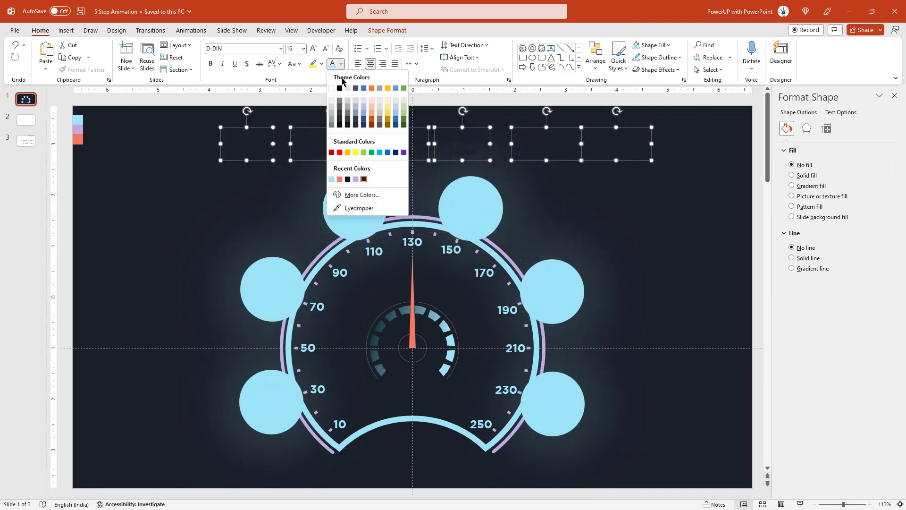
left_click(274, 161)
left_click(274, 161)
Drop Project Scope, Key Customers, Tangible Outcomes, Develop Tasks, Assign Deadlines and Project Plan into their circles.
left_click_drag(254, 151, 278, 410)
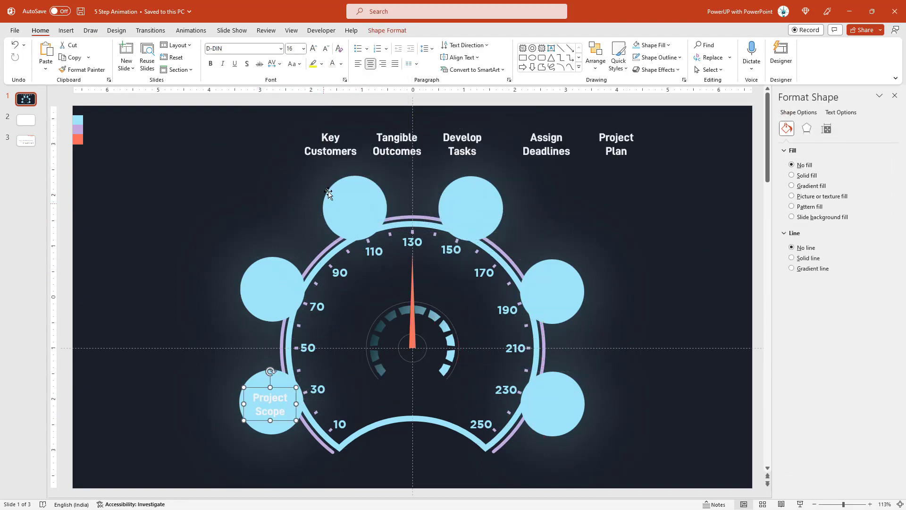
left_click_drag(351, 156, 290, 303)
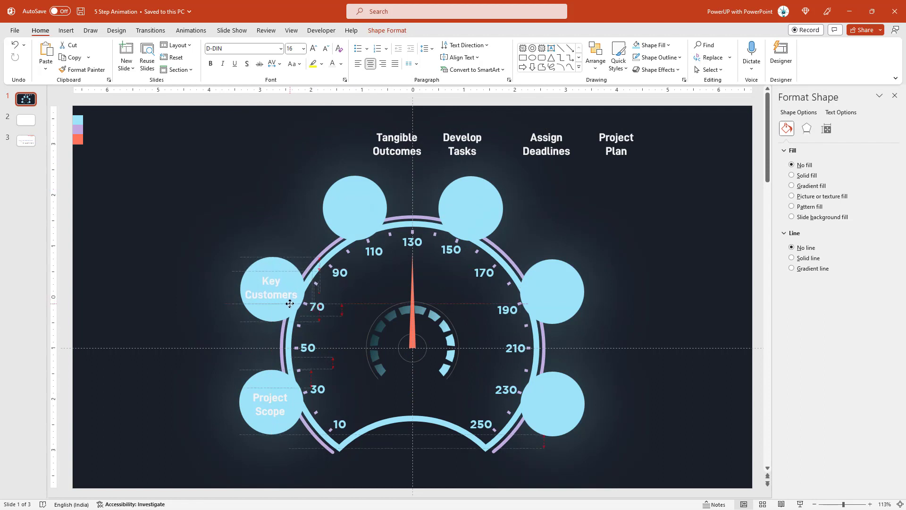
left_click_drag(397, 147, 354, 209)
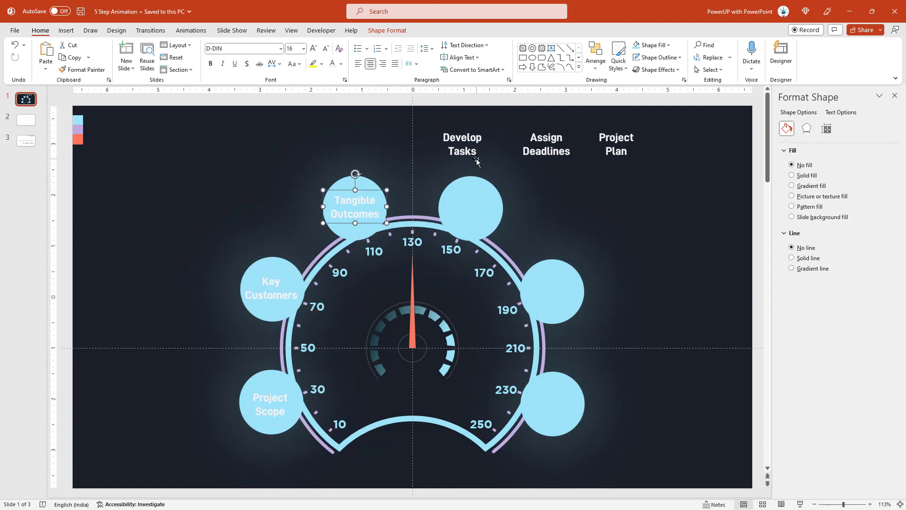
left_click_drag(476, 158, 485, 221)
left_click_drag(564, 160, 572, 305)
left_click_drag(633, 163, 570, 423)
Select all six step labels to recolour their text.
left_click(552, 289, "shift")
left_click(470, 206, "shift")
left_click(355, 207, "shift")
left_click(271, 287, "shift")
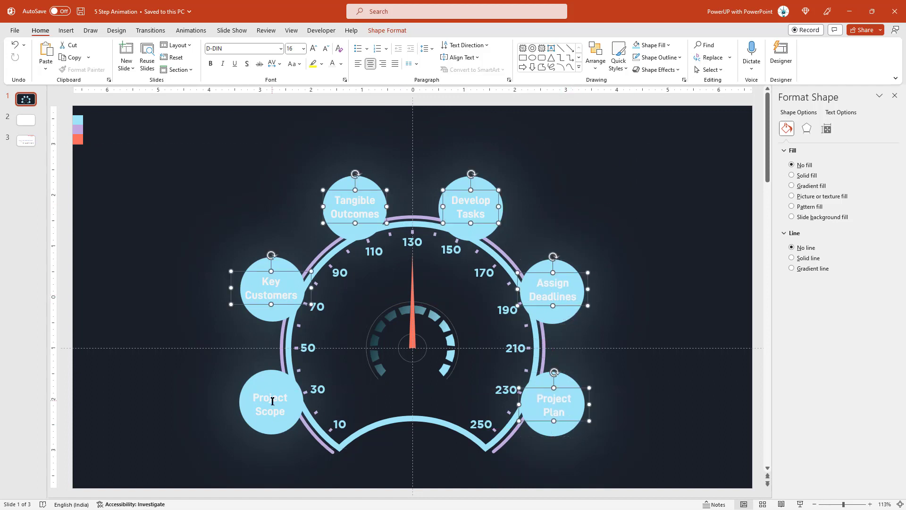
left_click(269, 404, "shift")
left_click(341, 65)
Turn the step names white and paste slide 3's TITLE HERE block beside Project Scope.
left_click(212, 192)
left_click(25, 141)
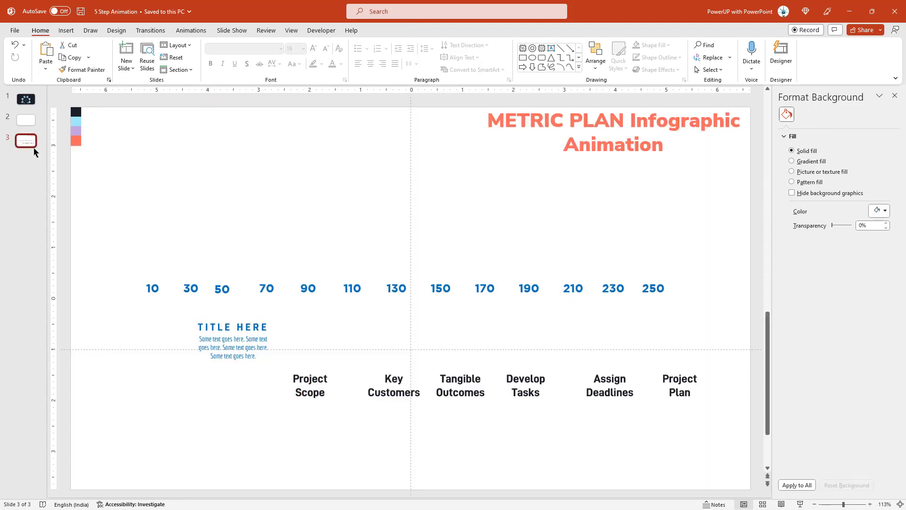
left_click(226, 363)
key("ctrl+c")
left_click(26, 99)
key("ctrl+v")
left_click_drag(234, 339, 643, 312)
Make TITLE HERE light blue and place copies beside the other circles.
left_click(341, 64)
left_click(331, 179)
left_click_drag(651, 307, 561, 210)
Copy the coral METRIC PLAN Infographic Animation title from slide 3 to slide 1's top left.
left_click(87, 176)
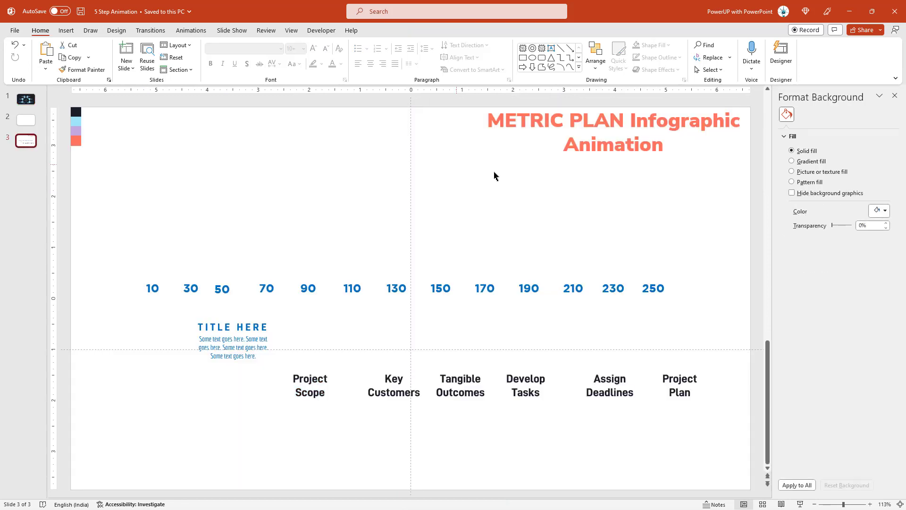
left_click(579, 157)
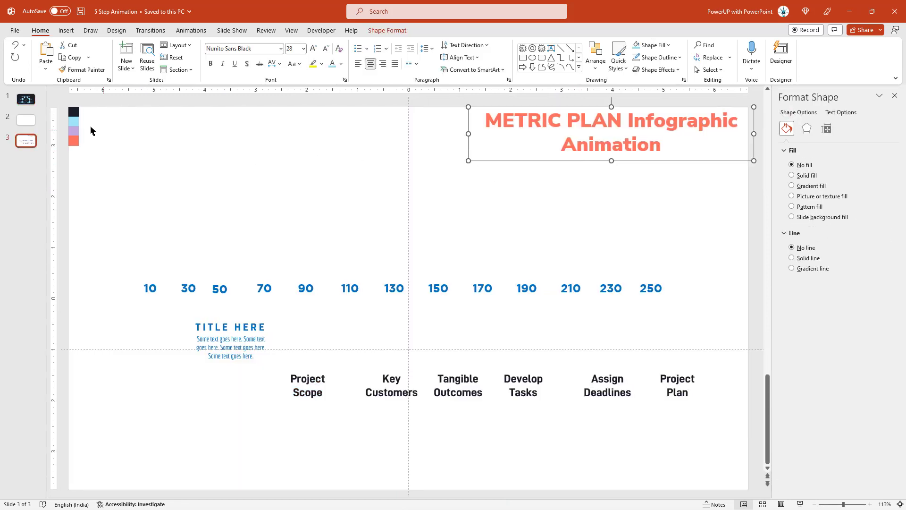
key("ctrl+c")
left_click(26, 99)
key("ctrl+v")
left_click_drag(602, 160, 161, 161)
left_click(122, 183)
left_click(176, 228)
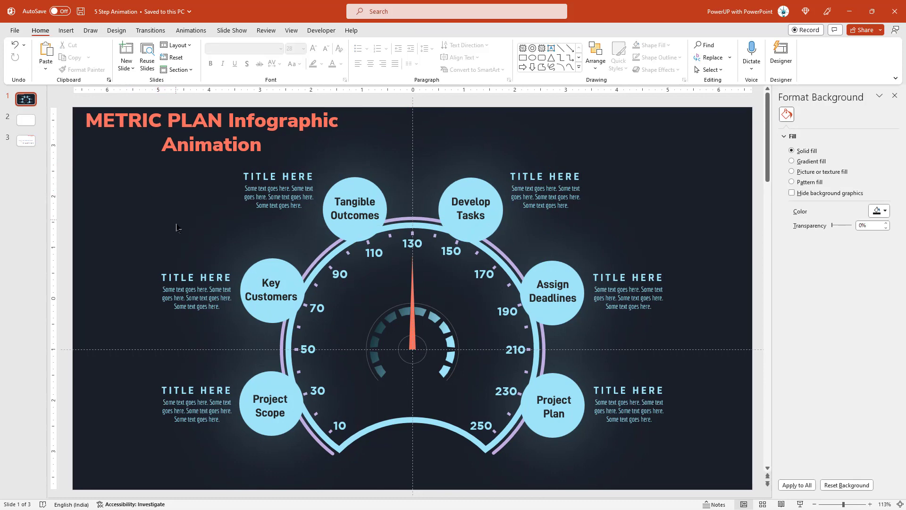